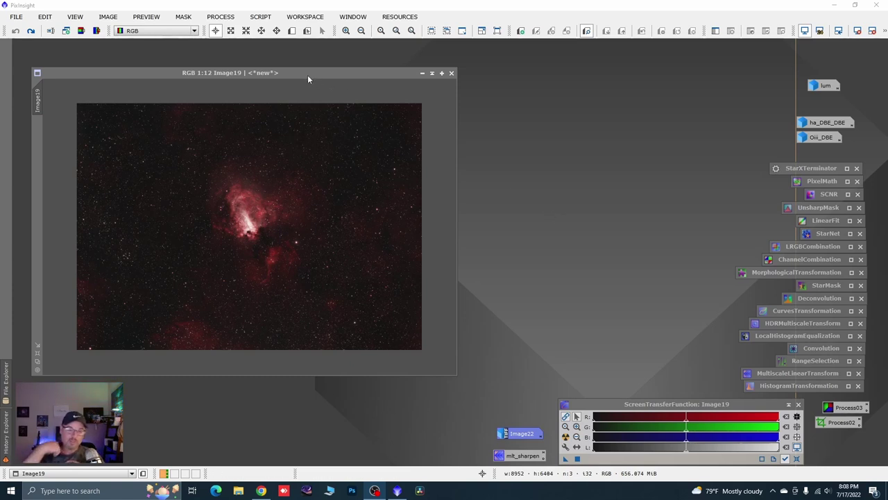
Enlarge the Image19 window and examine the nebula and its surroundings at several zoom levels.
drag(312, 75, 323, 59)
scroll(321, 177, up, 3)
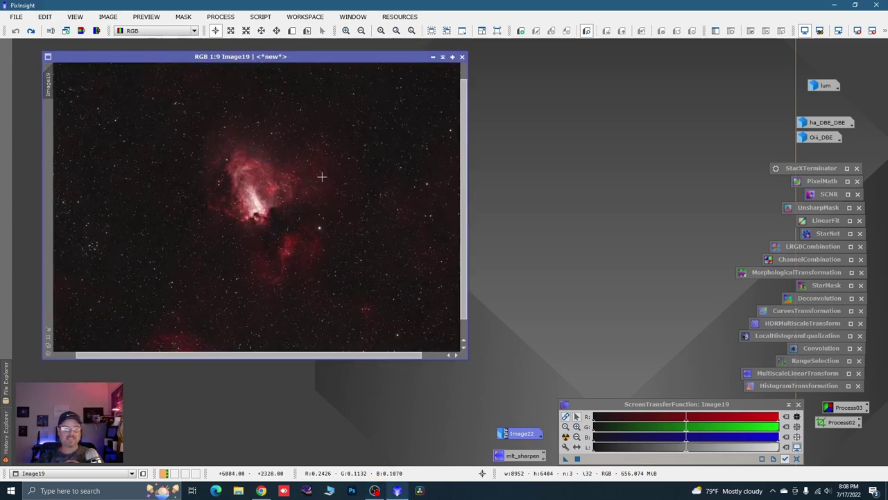
scroll(321, 186, down, 3)
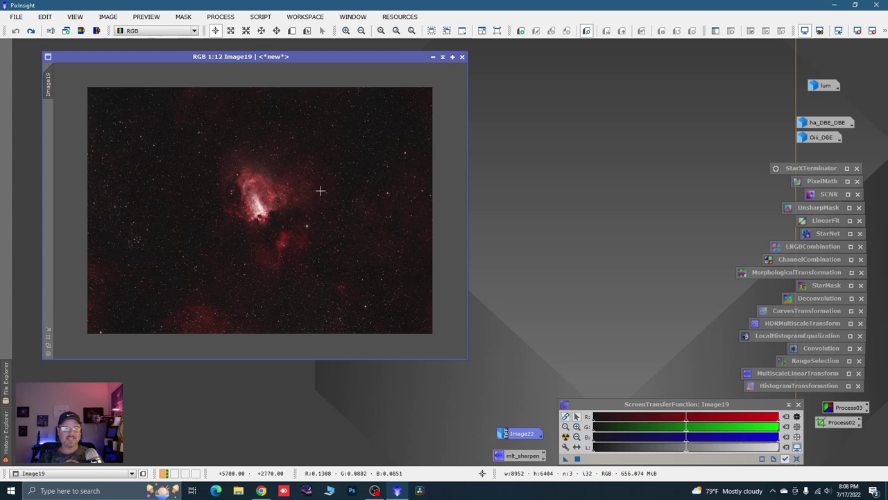
scroll(320, 190, up, 1)
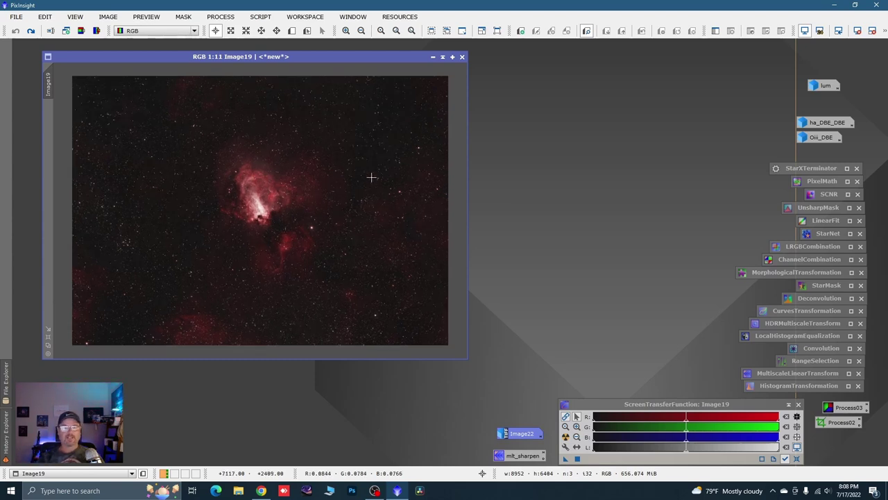
scroll(357, 215, down, 1)
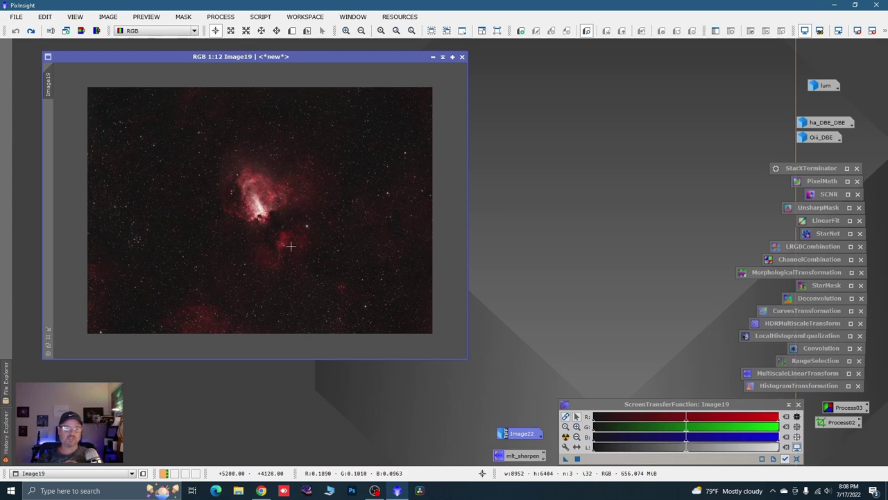
drag(138, 55, 134, 54)
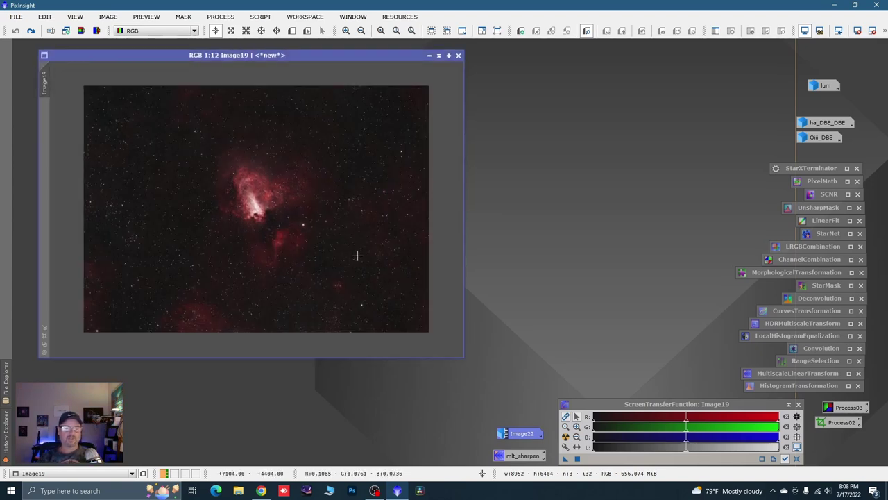
drag(464, 358, 510, 417)
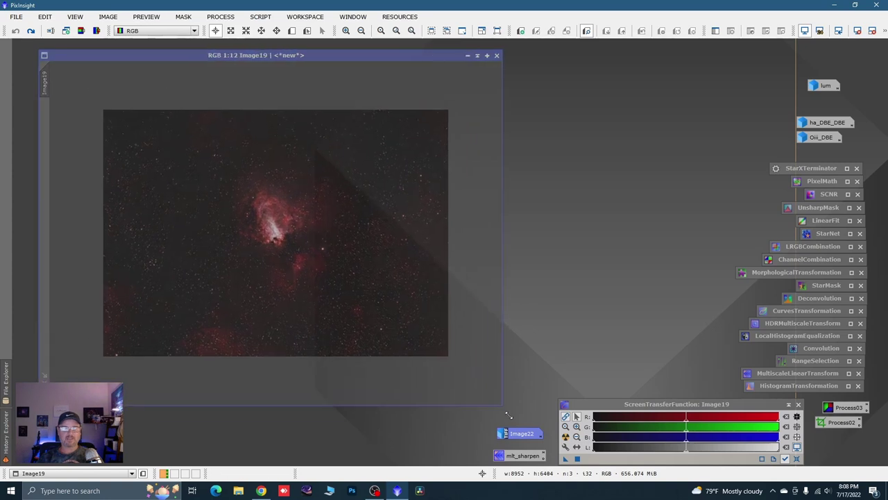
scroll(330, 276, up, 2)
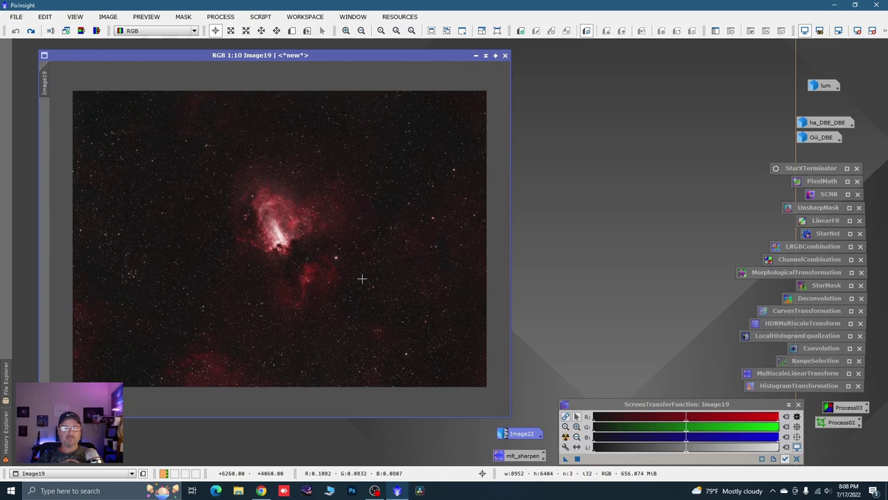
scroll(344, 268, up, 6)
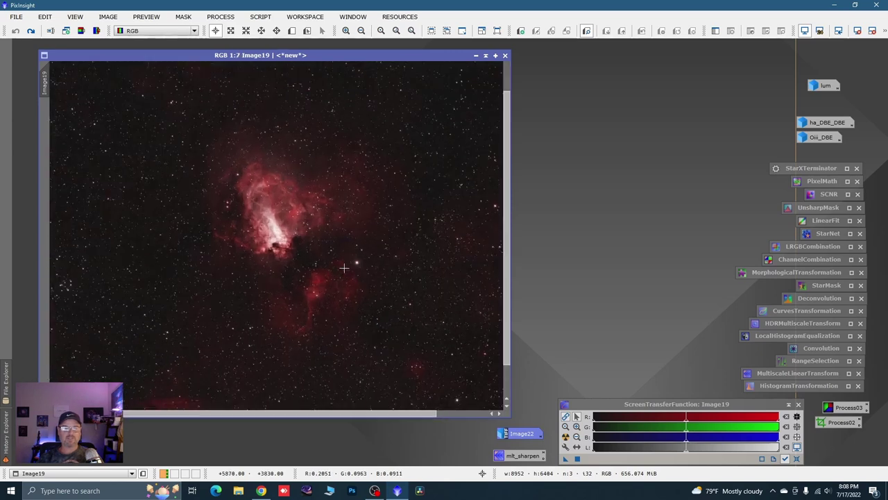
scroll(399, 197, down, 4)
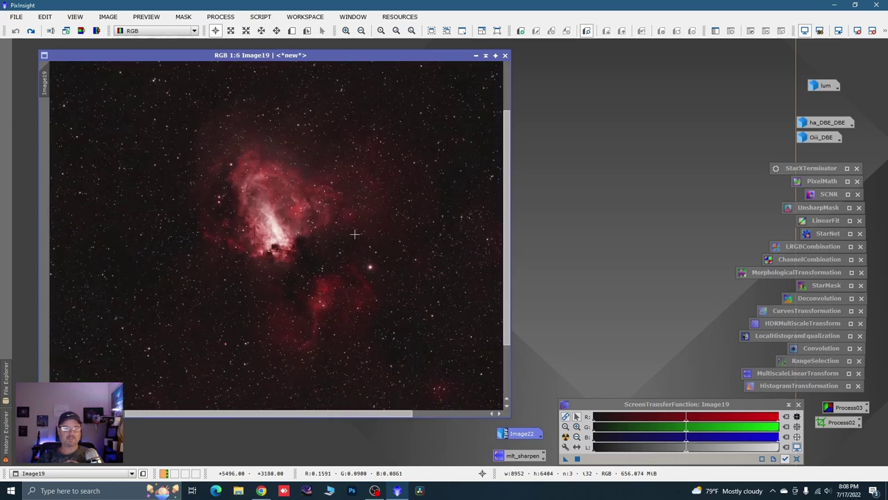
Open the lum image, compare it with the screen stretch off and on, and iconize it again.
double_click(821, 85)
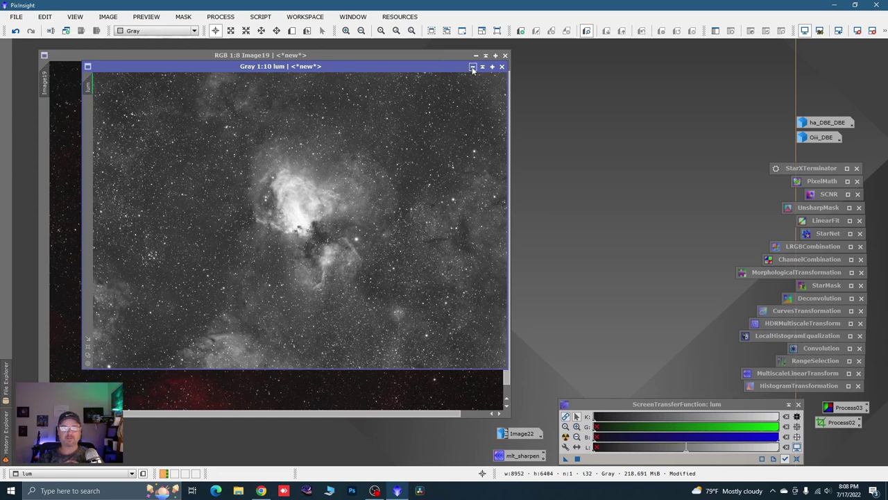
key(ctrl+F11)
key(ctrl+F11)
key(ctrl+F12)
key(ctrl+F12)
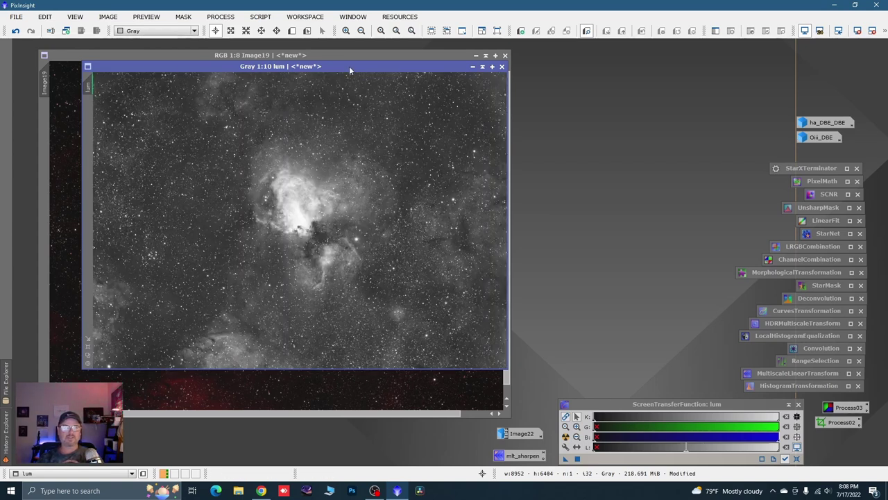
drag(350, 70, 333, 77)
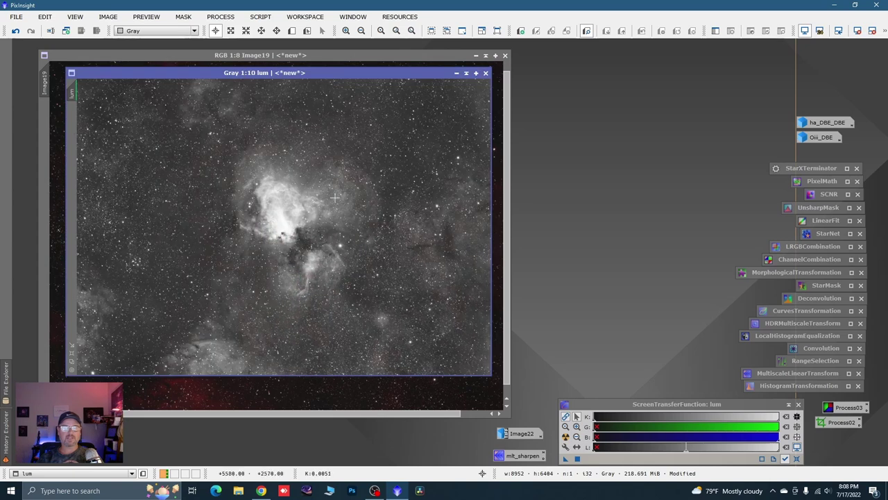
click(261, 17)
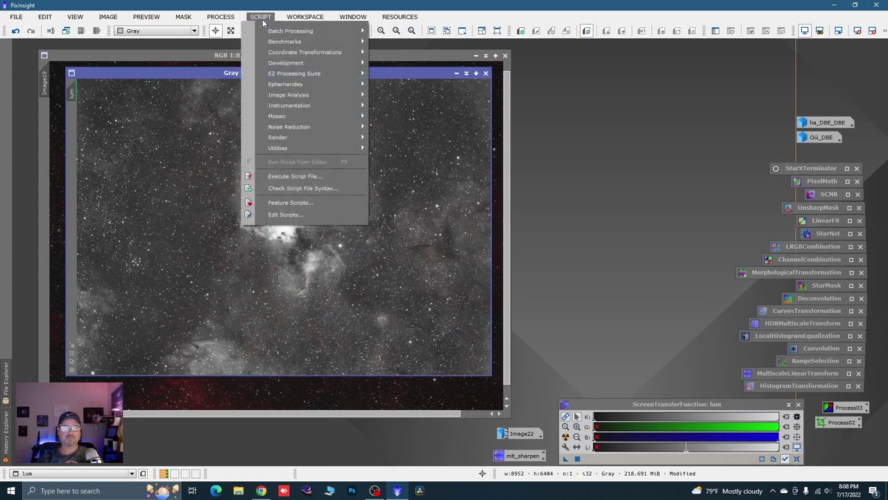
click(510, 84)
click(456, 73)
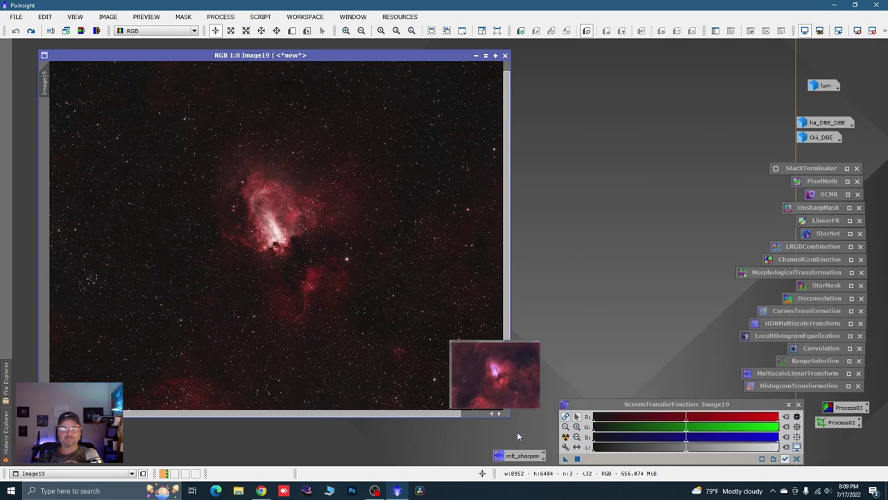
Open the Image22 reference in an enlarged window, inspect the nebula's core and surrounding clouds, and iconize it again.
double_click(517, 432)
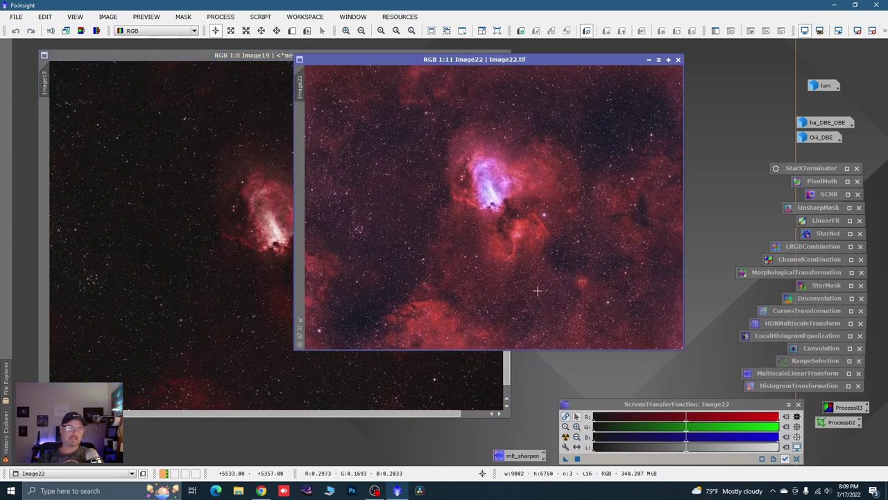
drag(436, 59, 262, 60)
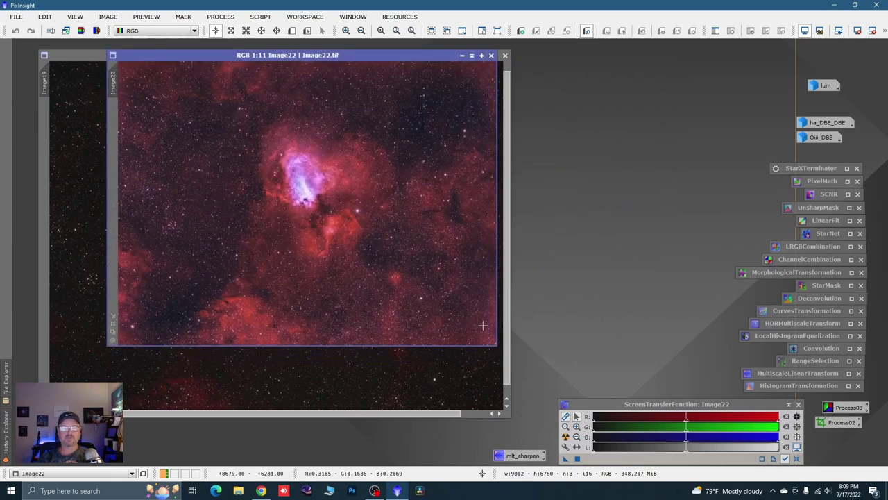
drag(492, 348, 540, 396)
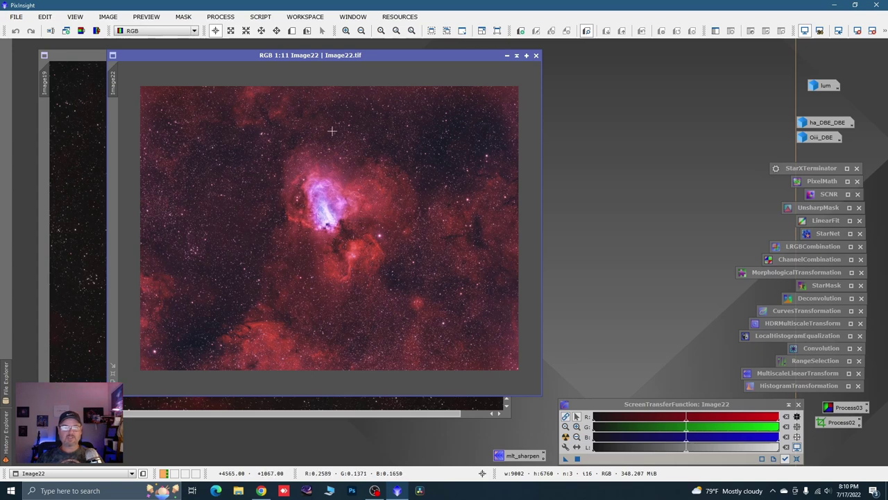
scroll(332, 131, up, 2)
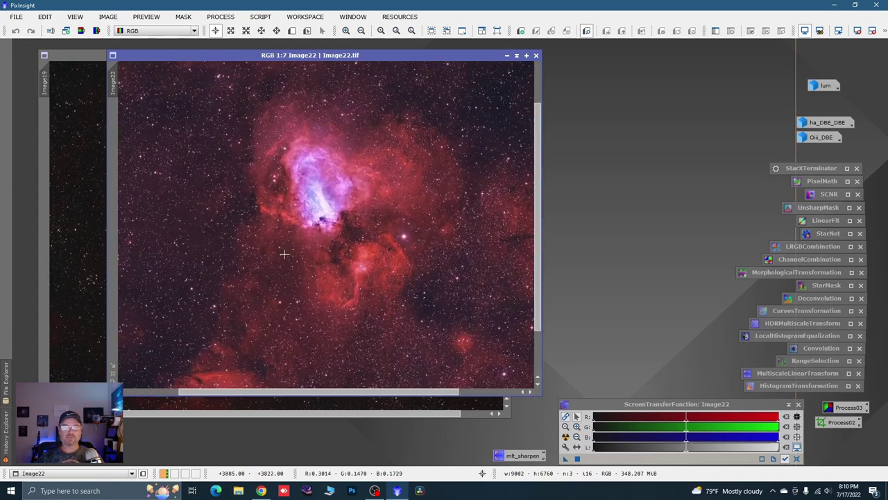
key(space)
drag(264, 283, 422, 281)
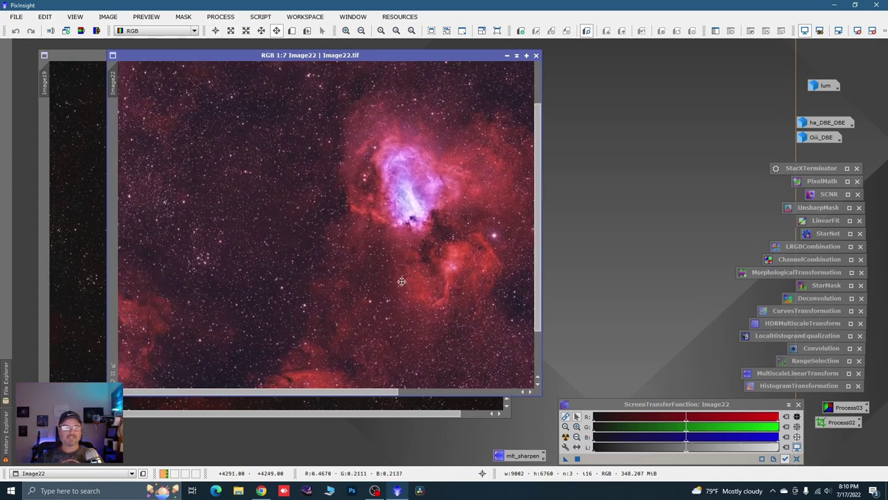
drag(409, 229, 315, 293)
mouse_move(423, 242)
mouse_down()
mouse_move(337, 280)
mouse_move(403, 270)
mouse_move(420, 256)
mouse_up()
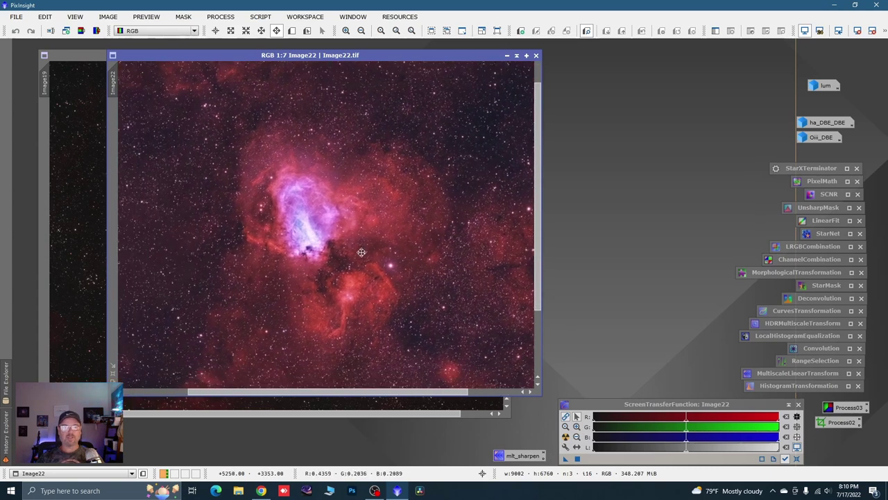
scroll(358, 296, down, 4)
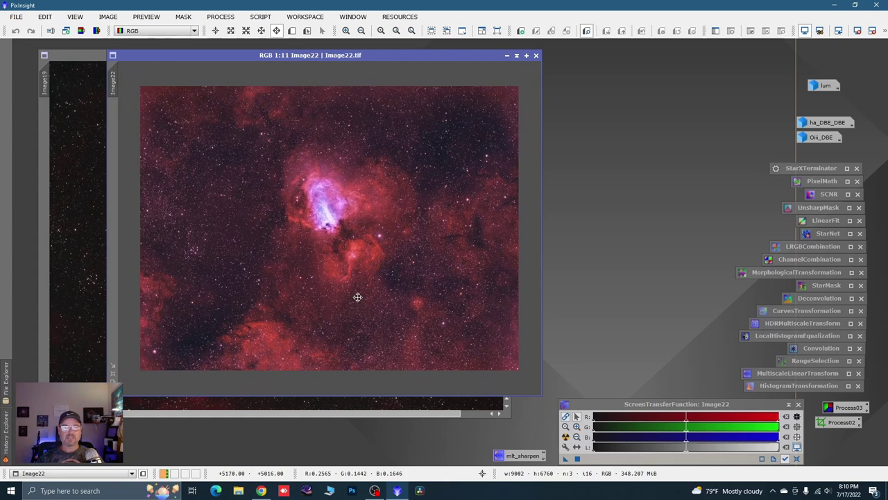
key(alt+r)
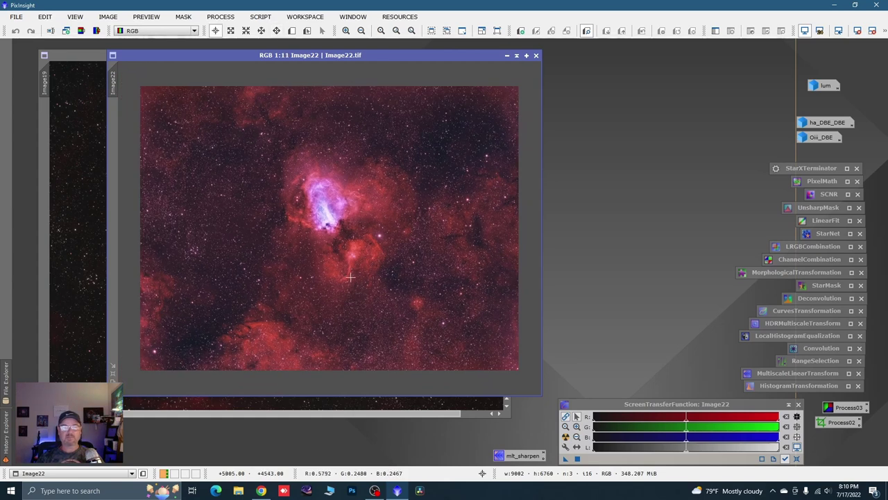
click(506, 55)
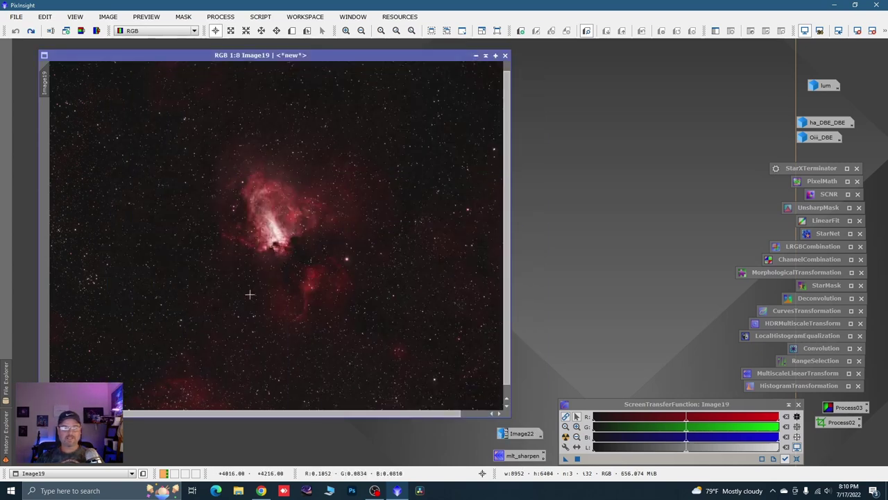
Review Image19 at several zoom levels, then iconize it and place its icon beside the Image22 and mlt_sharpen icons.
scroll(340, 274, down, 1)
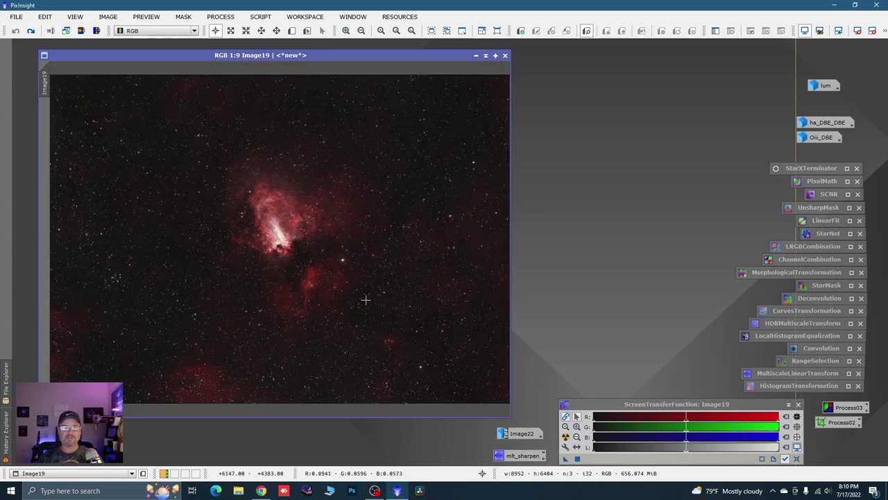
scroll(366, 300, down, 1)
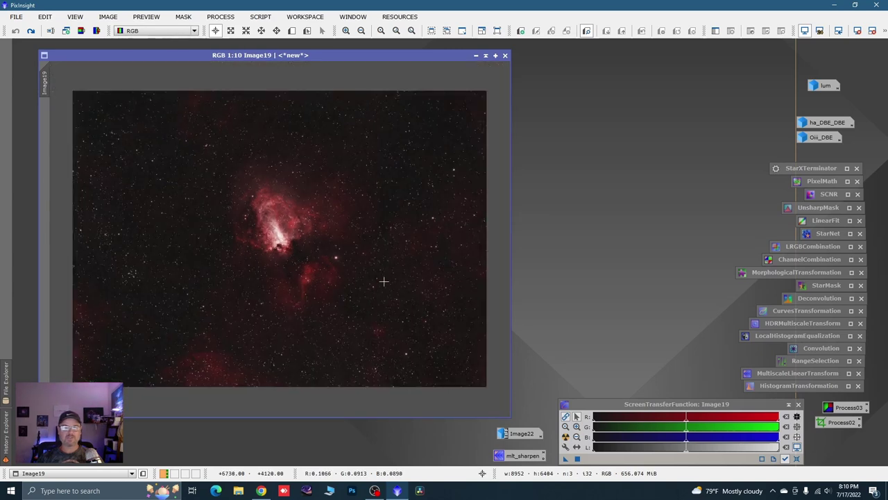
scroll(357, 262, up, 3)
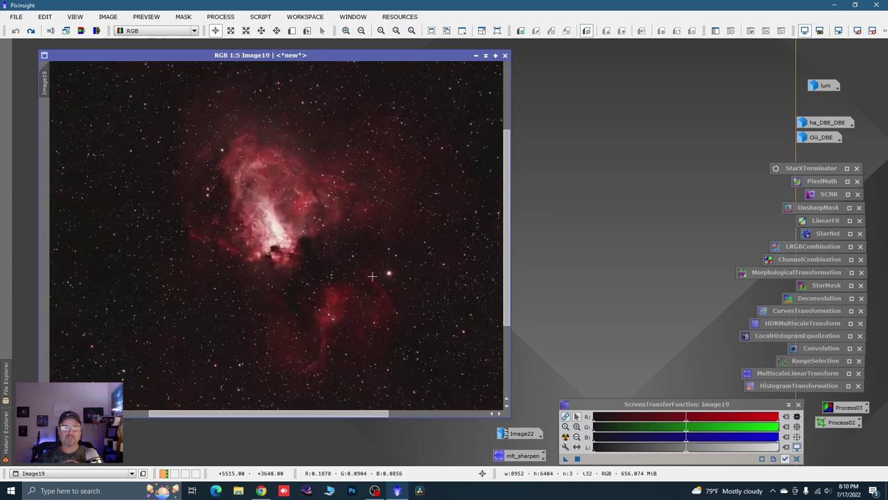
scroll(392, 279, down, 2)
click(476, 56)
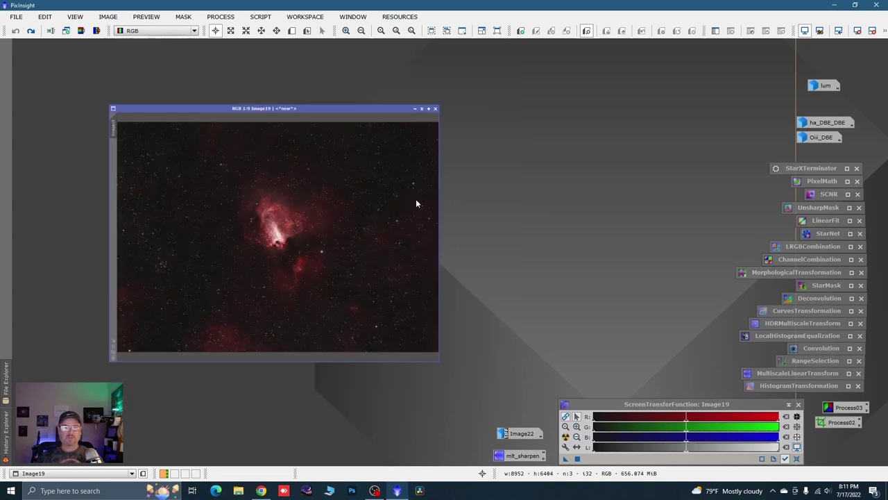
drag(305, 242, 449, 456)
Reopen the lum image in the clear part of the workspace and disable its screen stretch.
double_click(810, 86)
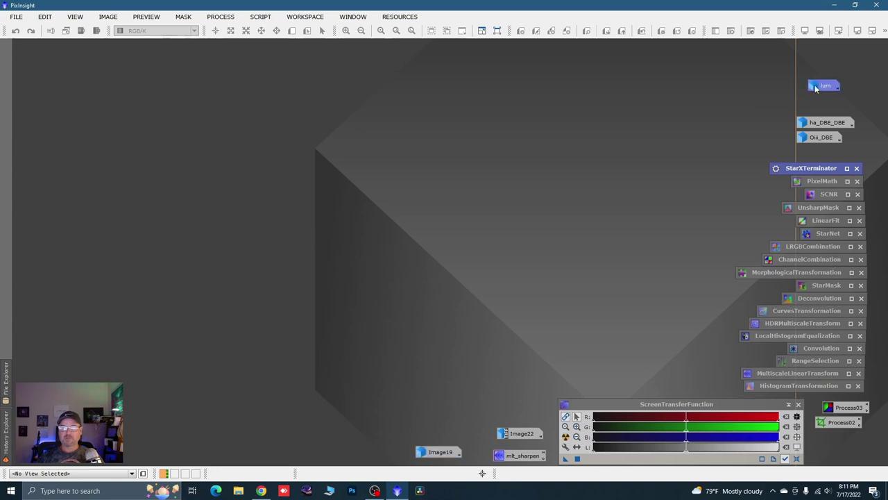
drag(356, 75, 324, 73)
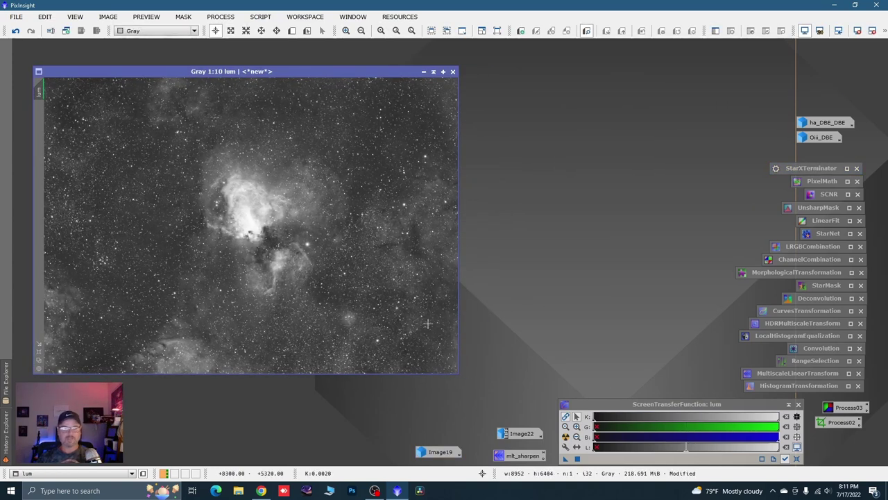
key(ctrl+F11)
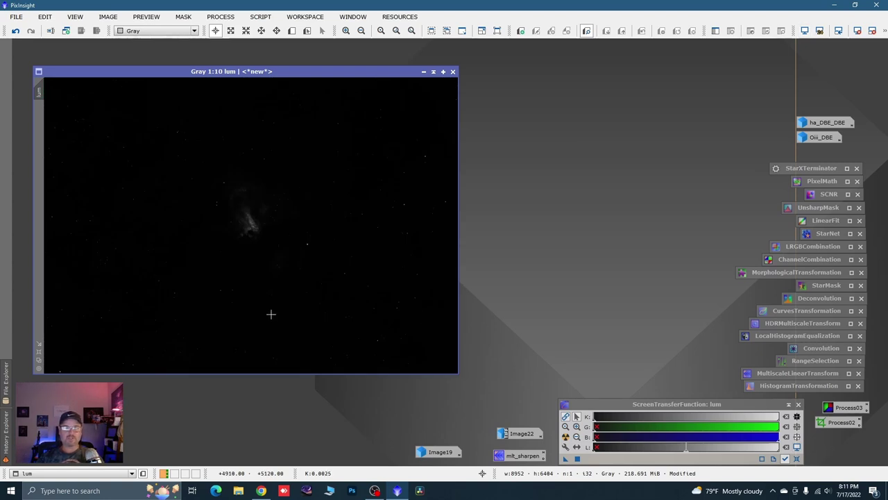
Stretch lum using HistogramTransformation with real-time preview, view tracking and midtones at 0.06835443, and apply it.
double_click(765, 385)
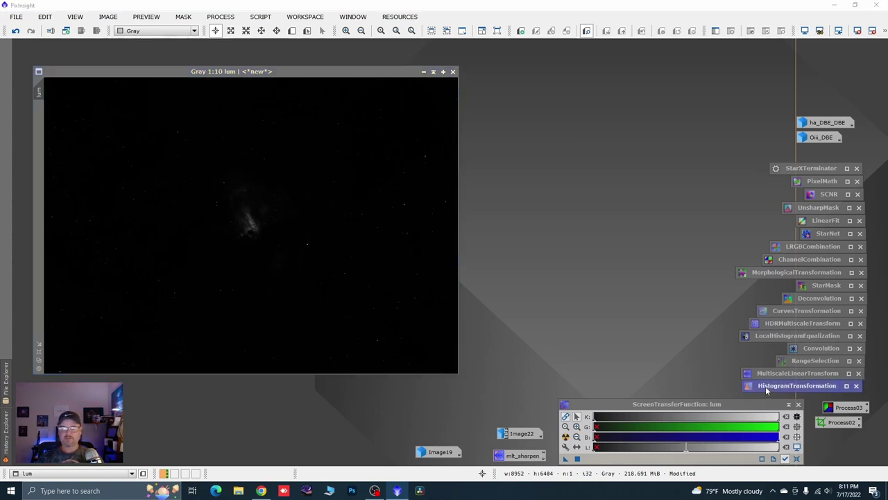
click(622, 395)
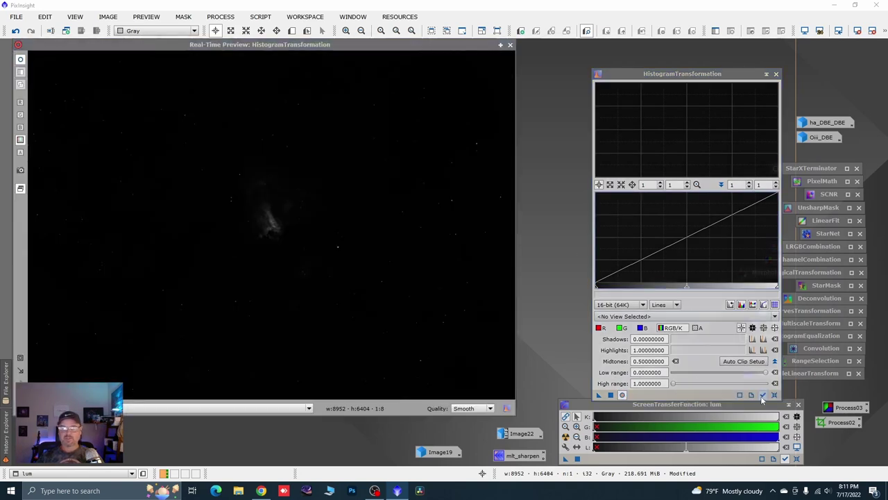
click(763, 396)
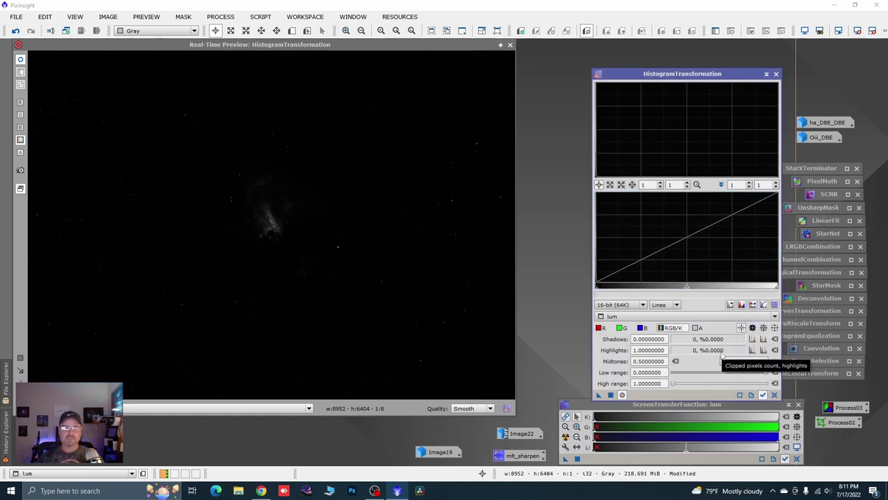
drag(687, 286, 607, 290)
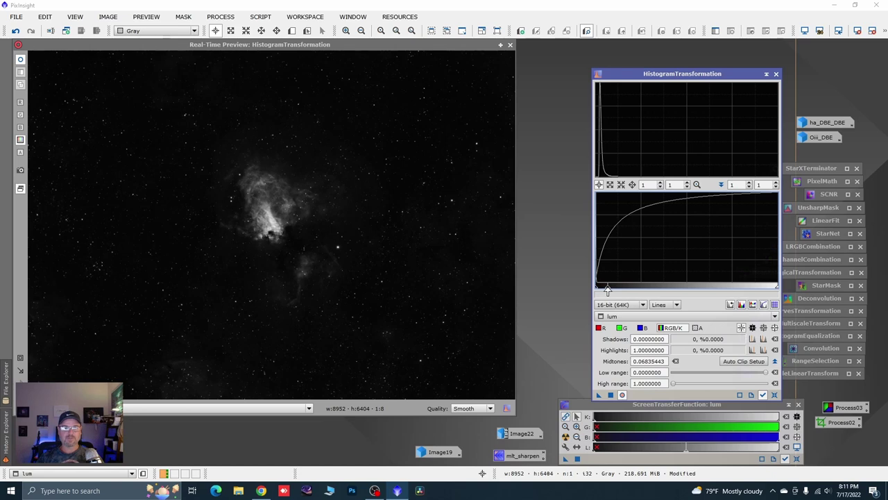
click(611, 395)
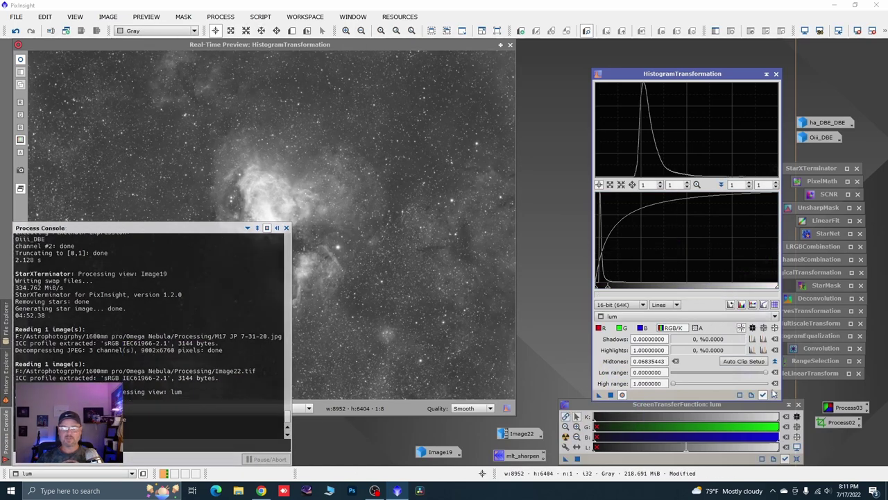
Reset HistogramTransformation, stretch lum a second time with midtones at 0.28607595, reset the tool again, and put away it and its real-time preview.
click(775, 395)
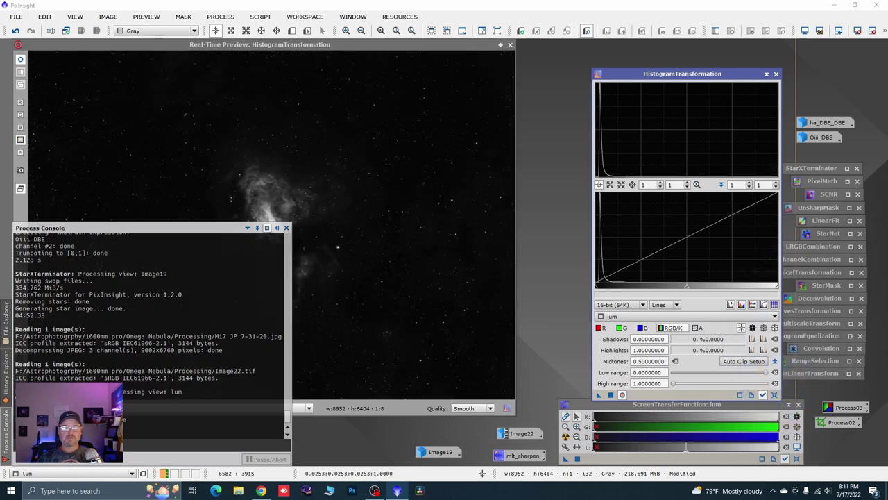
click(338, 253)
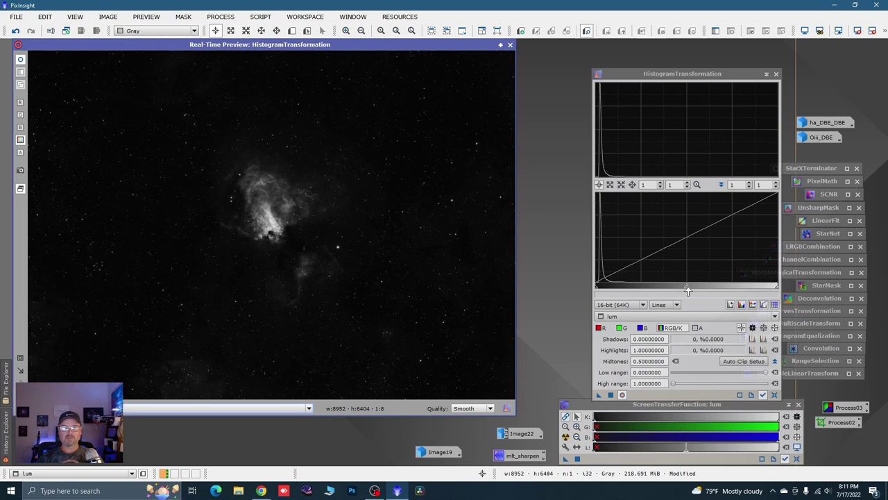
drag(687, 290, 652, 289)
drag(665, 289, 647, 290)
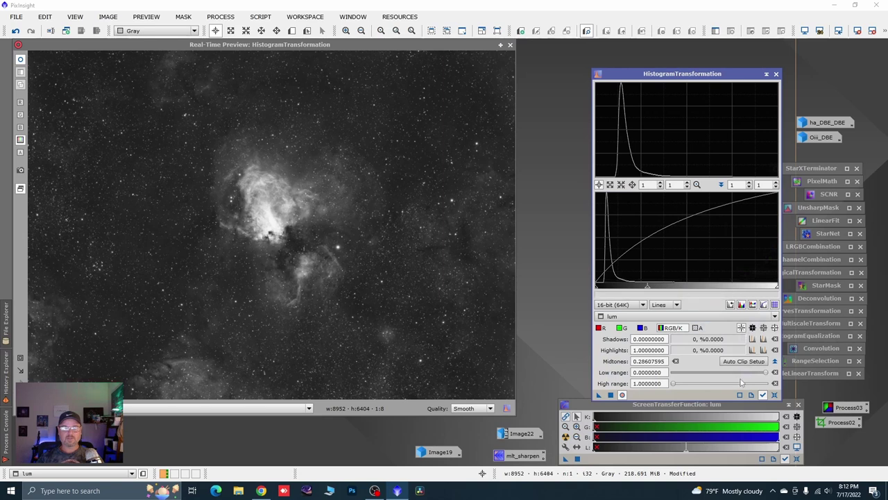
click(775, 395)
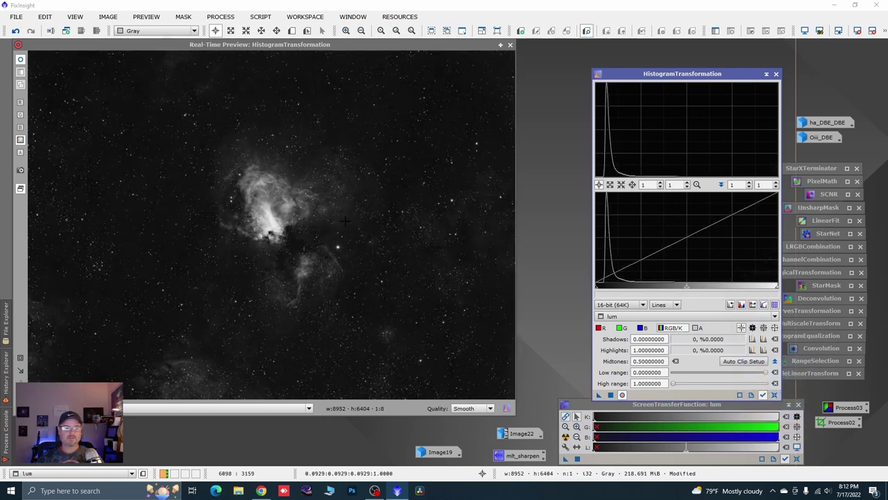
click(766, 76)
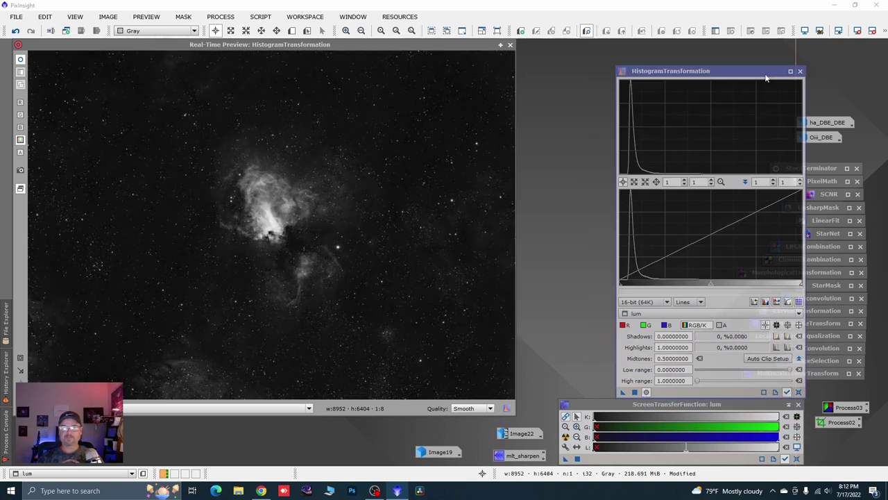
click(511, 45)
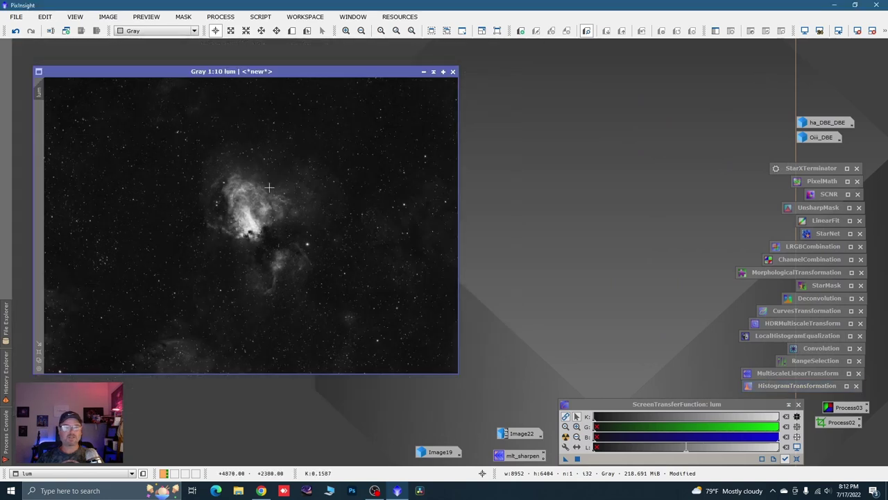
Compare Image19 with the stretched lum, then iconize lum and leave Image19 open.
double_click(438, 450)
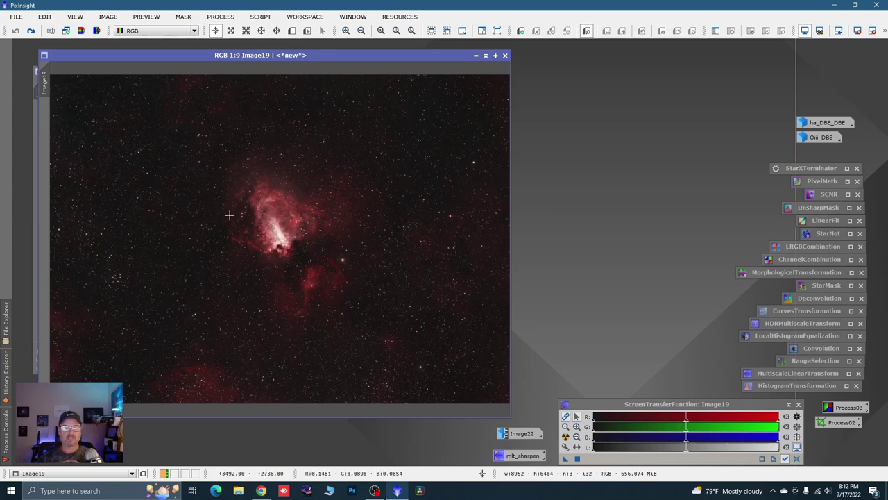
click(475, 55)
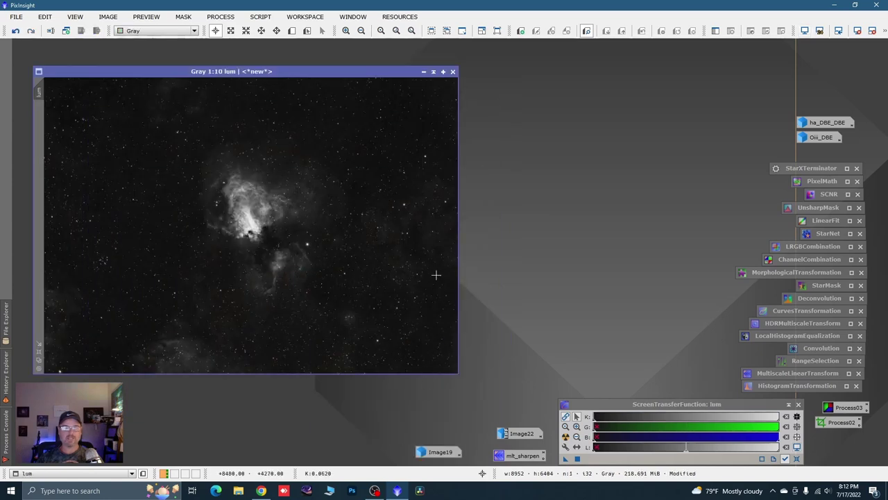
click(424, 71)
double_click(448, 451)
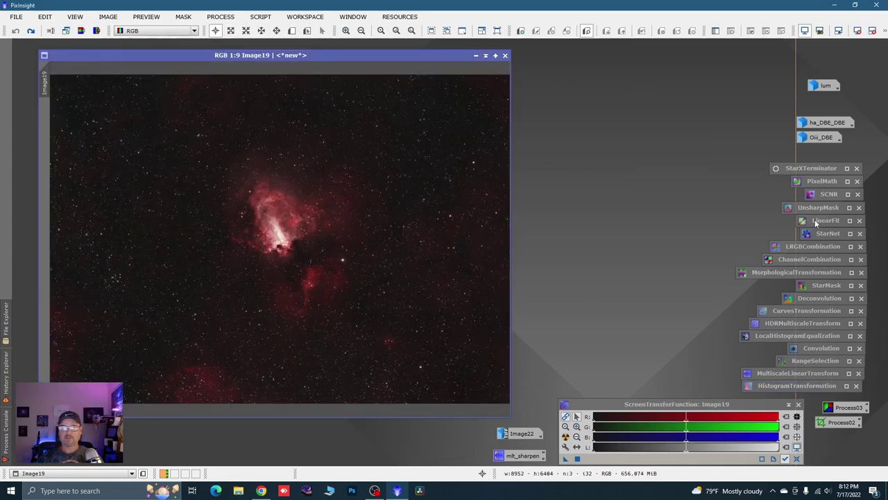
Reset LRGBCombination and set lum as the L source with R, G and B disabled and Chrominance Noise Reduction enabled.
double_click(809, 247)
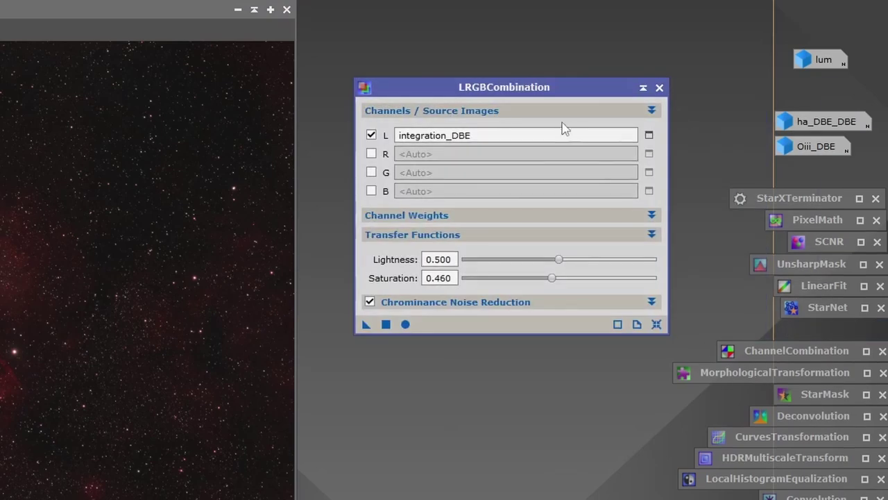
drag(563, 88, 600, 71)
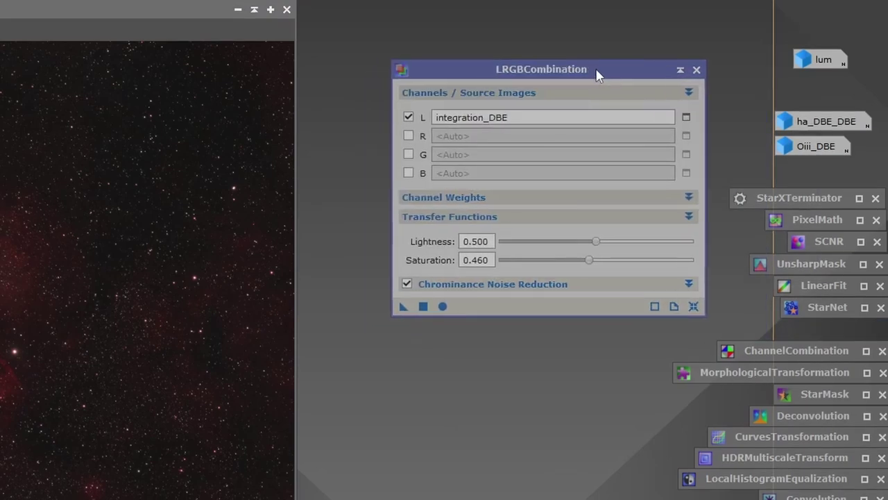
click(693, 308)
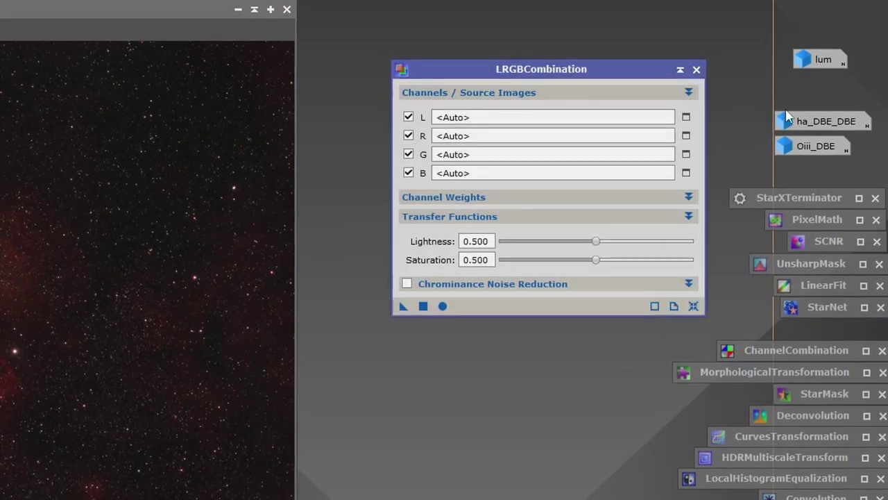
drag(821, 58, 486, 120)
click(409, 135)
click(409, 154)
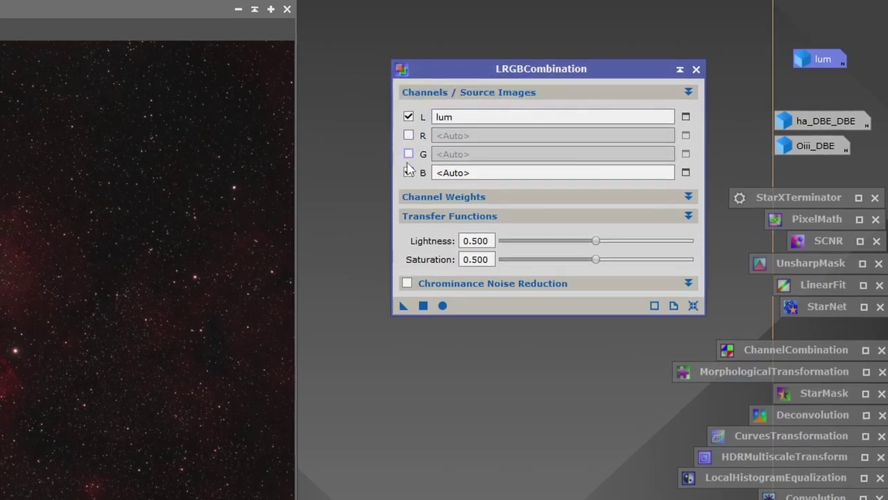
click(409, 173)
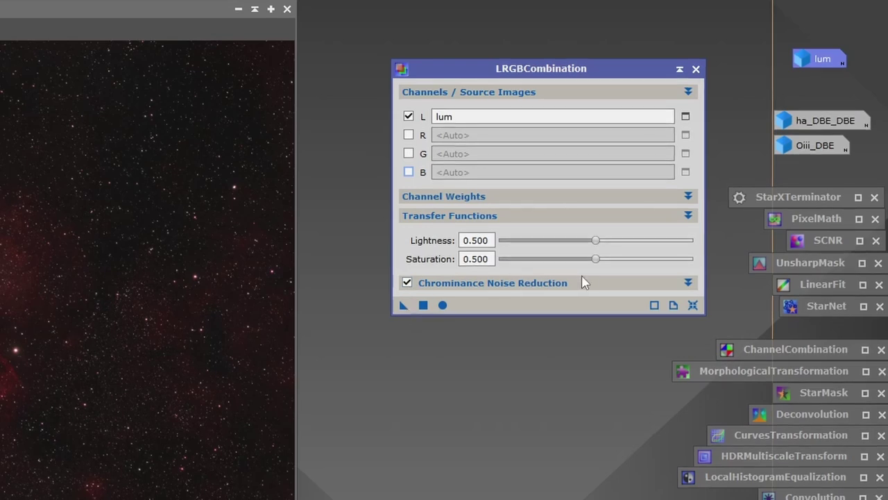
Apply LRGBCombination to Image19 with saturation at 0.370, put the tool away, and undo and redo the combination to compare.
drag(595, 258, 575, 263)
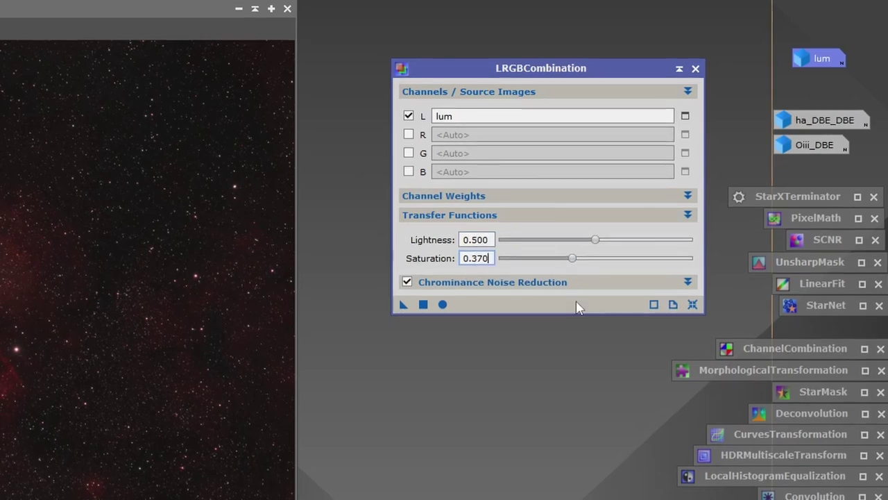
drag(404, 305, 212, 436)
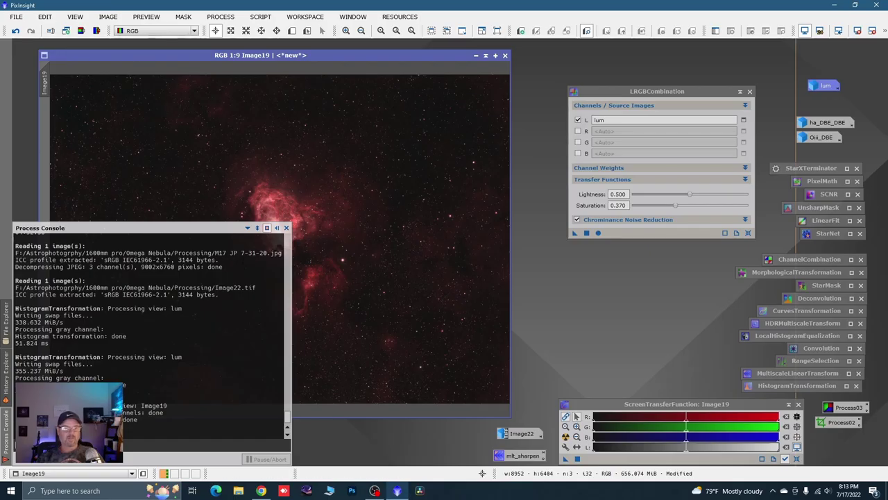
click(287, 228)
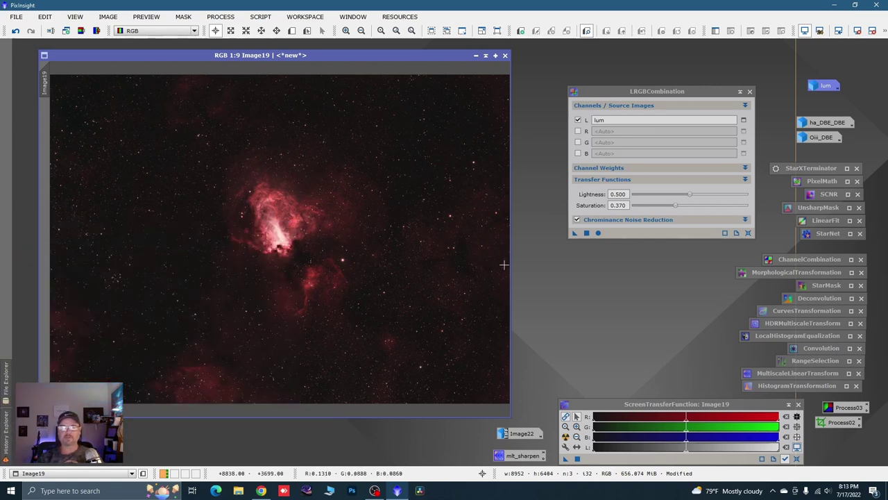
click(740, 90)
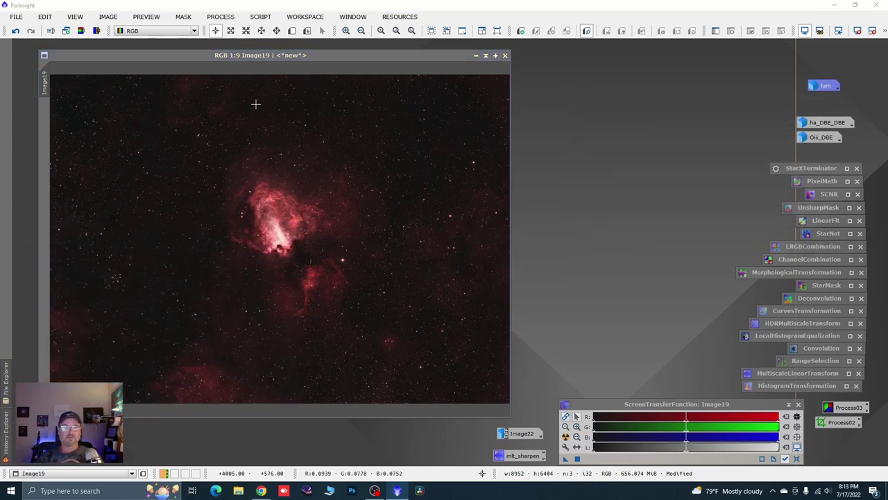
click(14, 32)
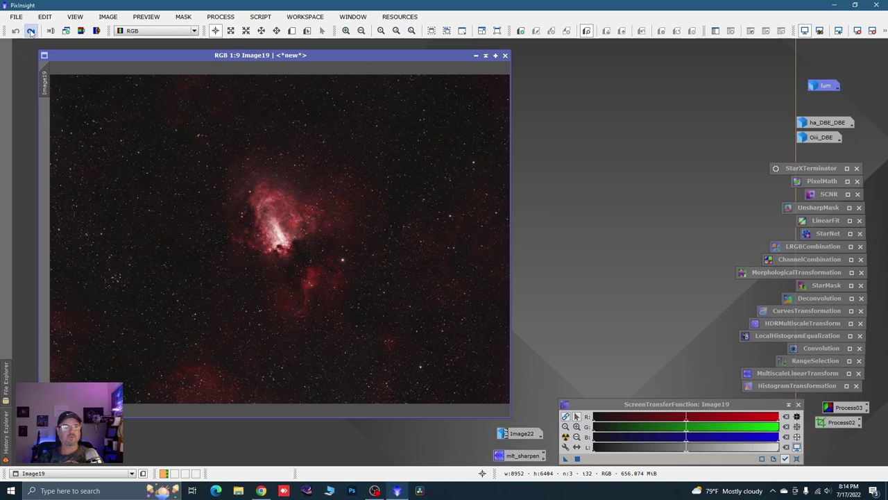
click(31, 32)
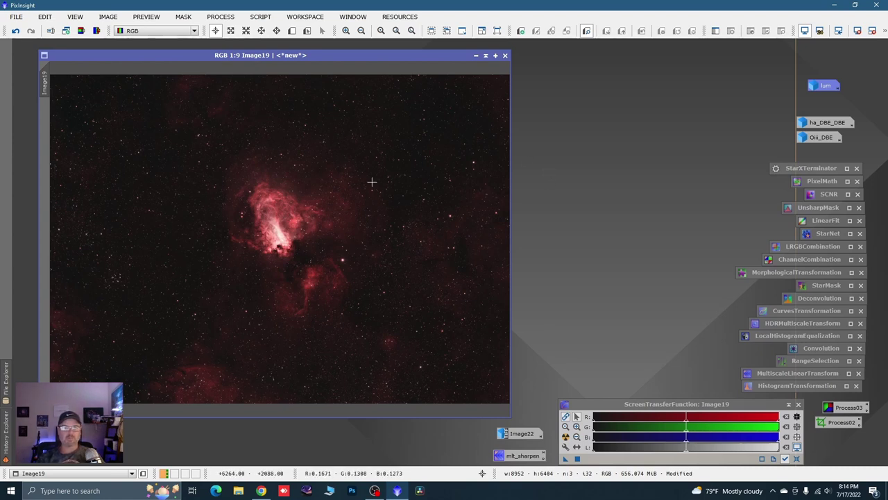
Remove the stars from Image19 using StarXTerminator with Generate Star Image enabled and Linear disabled.
mouse_move(796, 172)
mouse_down()
mouse_move(708, 181)
mouse_move(805, 170)
mouse_up()
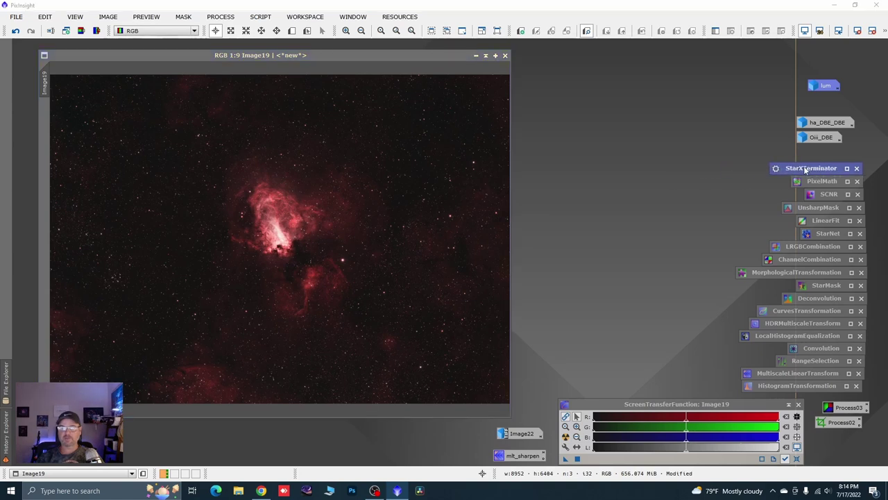
double_click(805, 169)
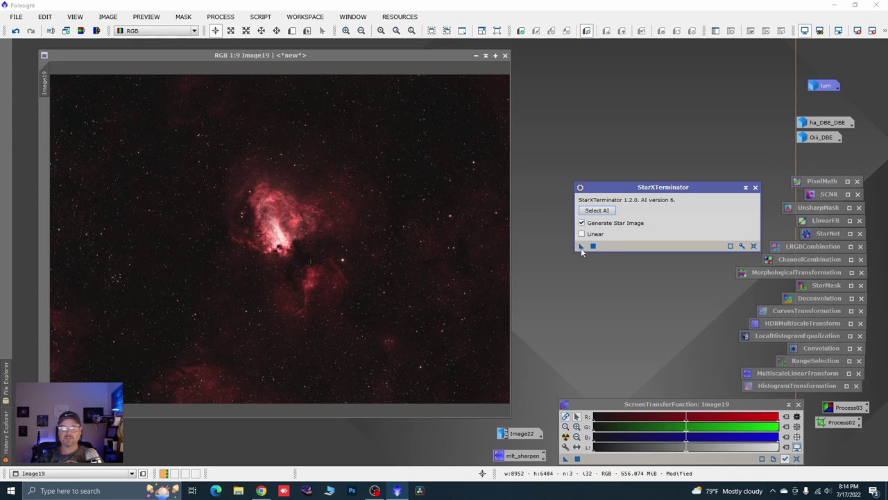
drag(430, 330, 430, 328)
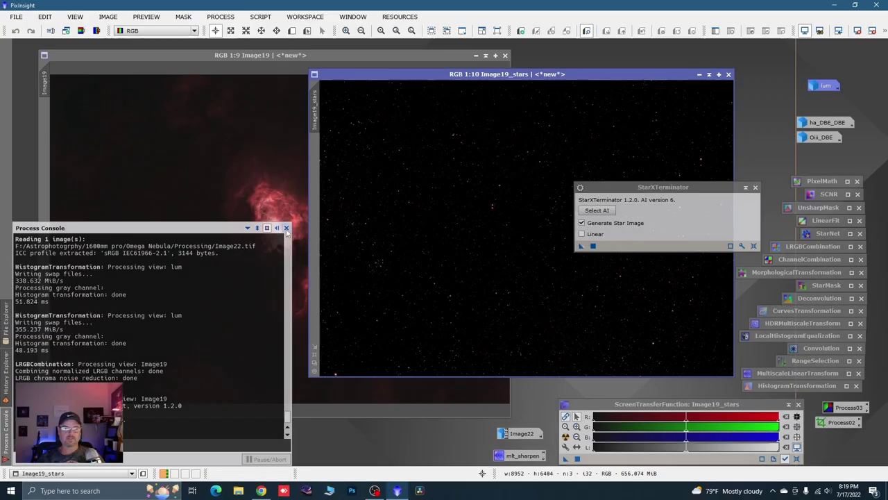
Put away the process console and StarXTerminator, then iconize Image19_stars and place its icon near the Image22 and mlt_sharpen icons.
click(286, 229)
click(745, 188)
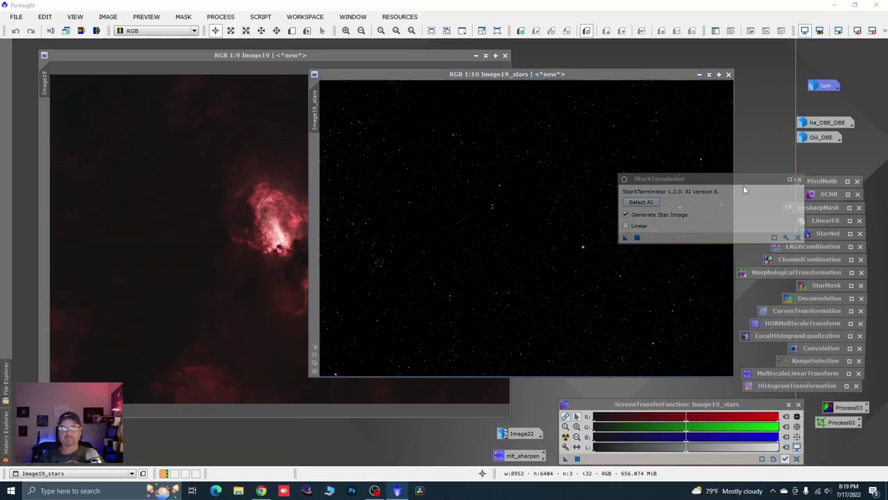
click(699, 73)
drag(549, 229, 443, 449)
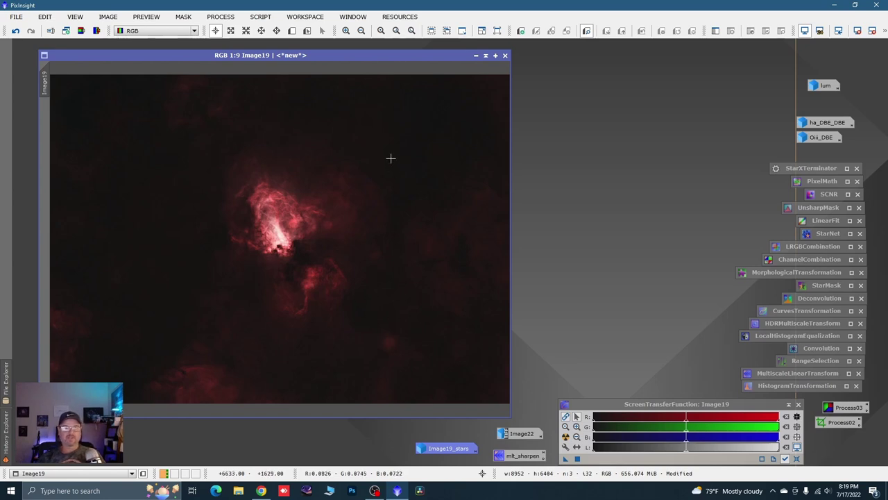
Open CurvesTransformation beside the starless Image19, start its real-time preview and select the RGB/K curve.
drag(364, 56, 363, 53)
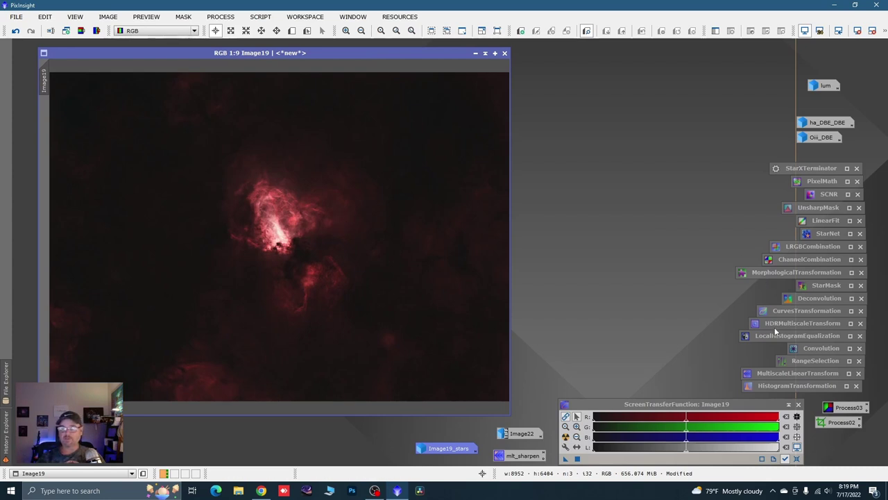
double_click(806, 310)
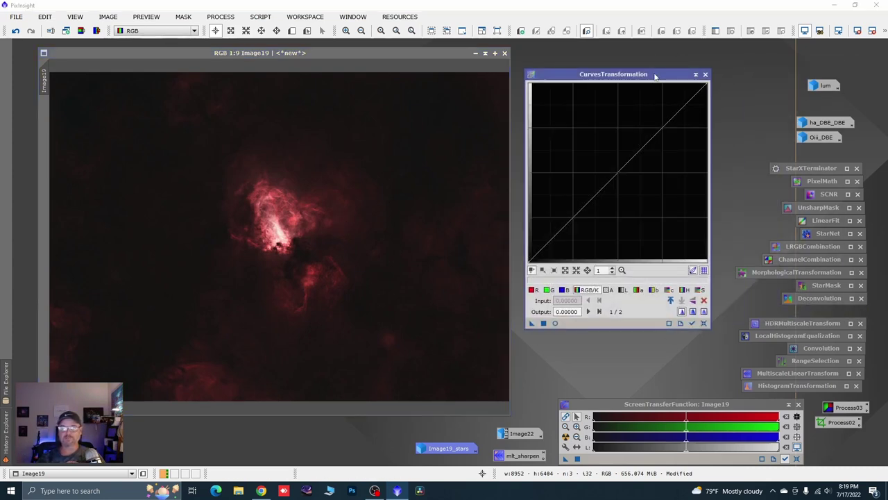
drag(655, 76, 669, 77)
click(569, 323)
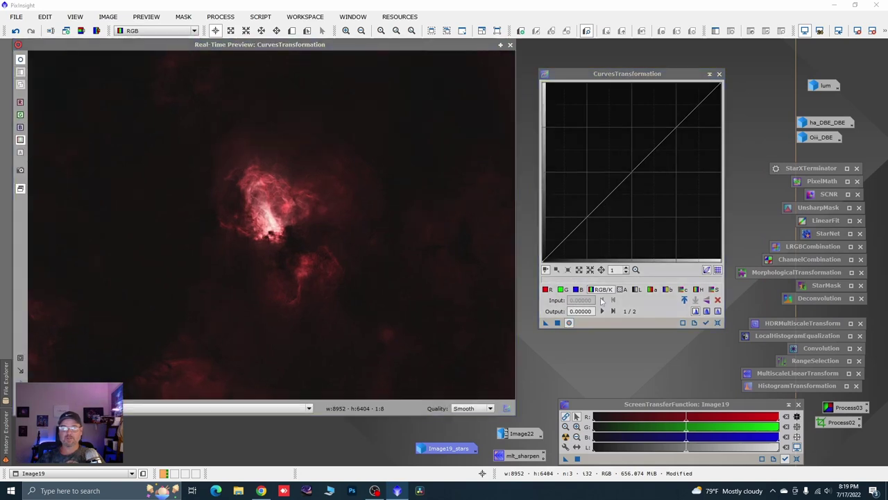
click(602, 291)
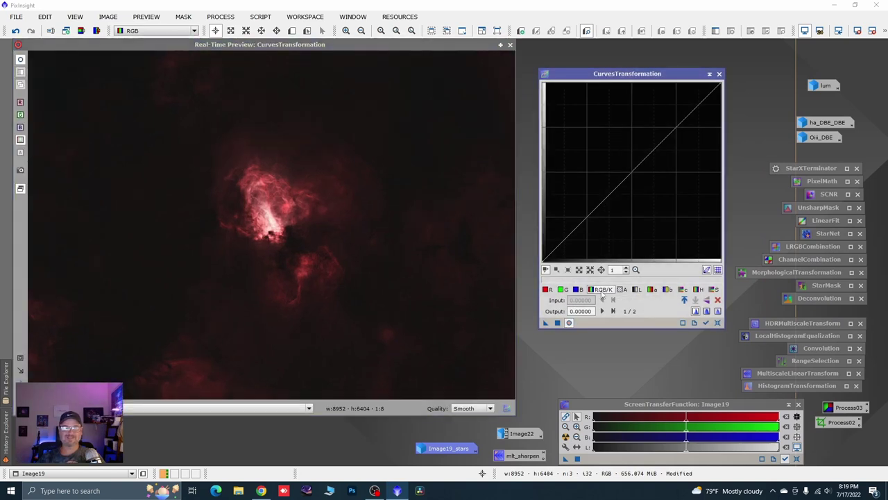
click(146, 243)
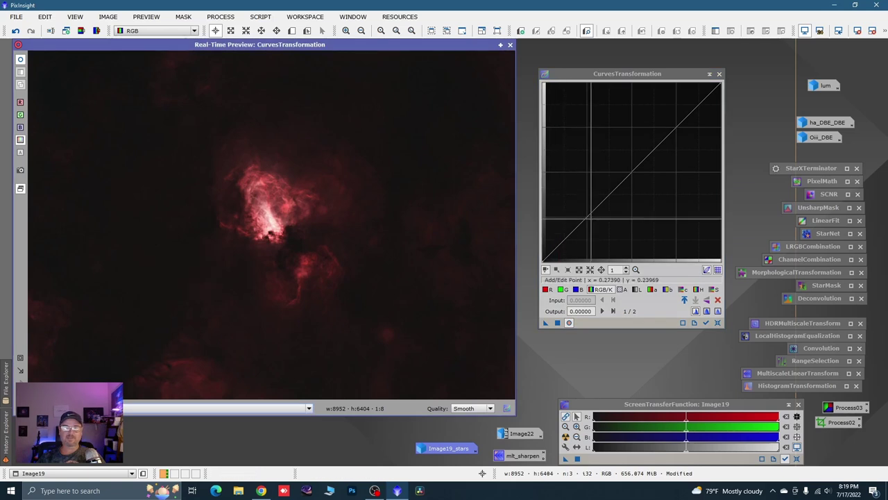
Brighten Image19 with RGB/K curve points at input 0.21189, output 0.27320 and input 0.06977, output 0.07732, apply, and reset the curves.
drag(582, 221, 581, 211)
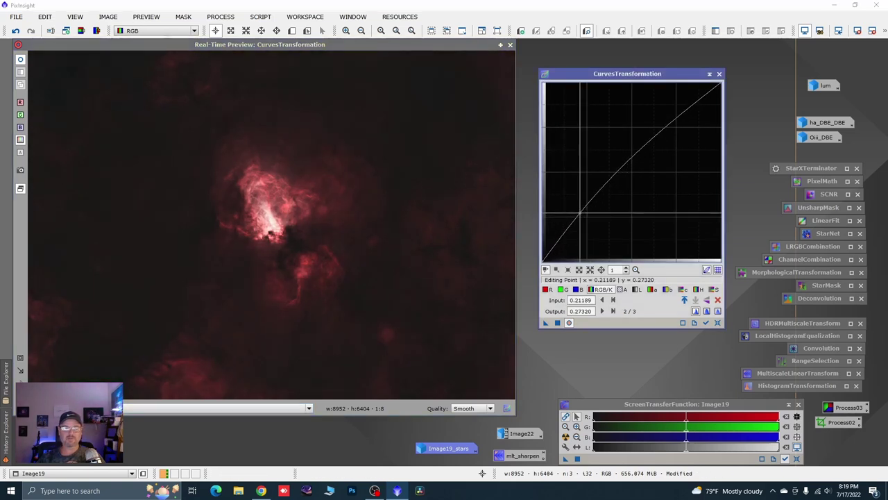
click(553, 248)
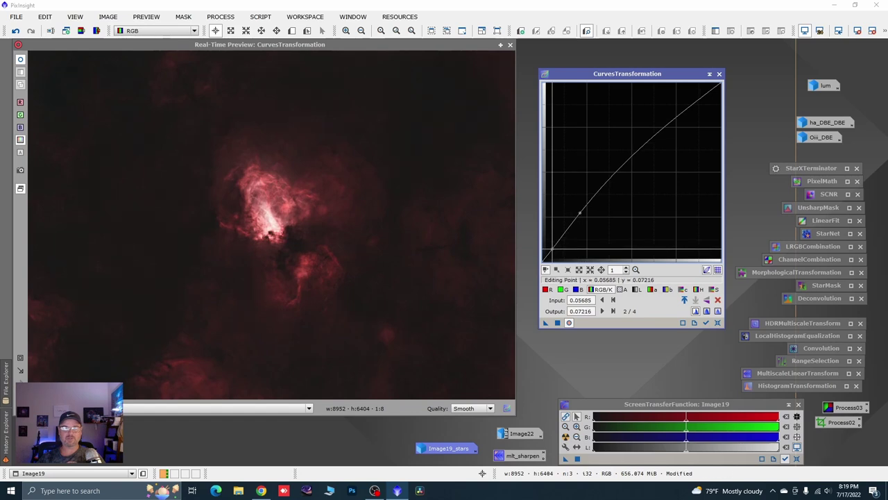
drag(554, 248, 554, 247)
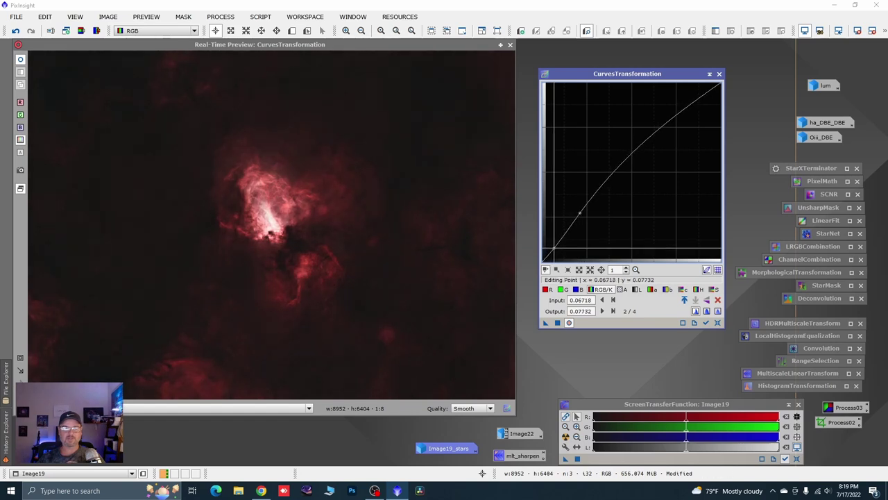
click(558, 324)
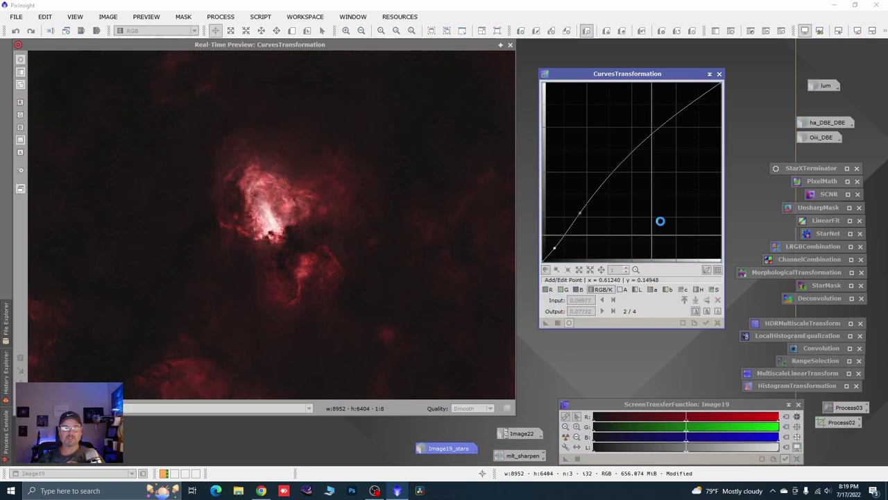
click(718, 323)
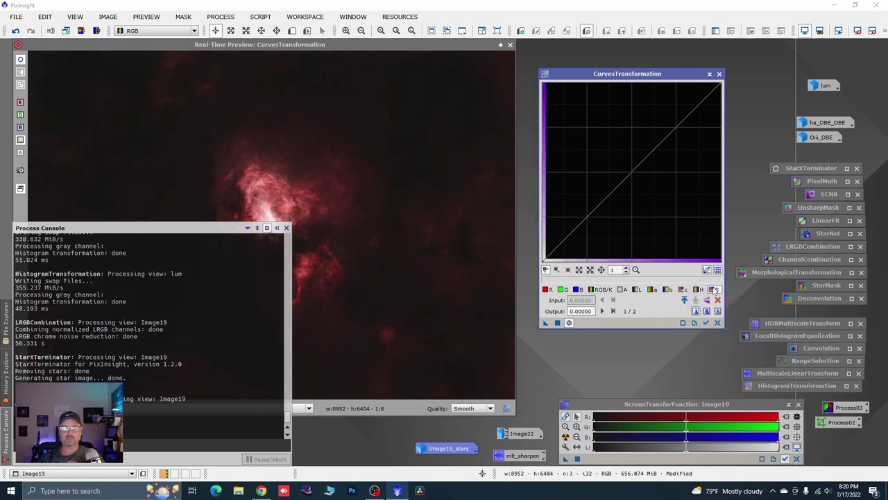
Enhance the color of the starless Image19 by adjusting lower-range points on the saturation and chrominance curves.
drag(591, 213, 588, 209)
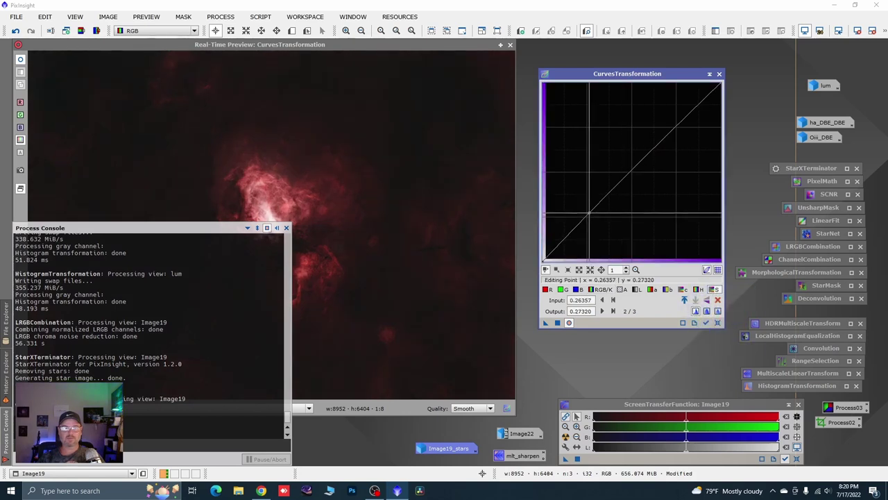
click(286, 227)
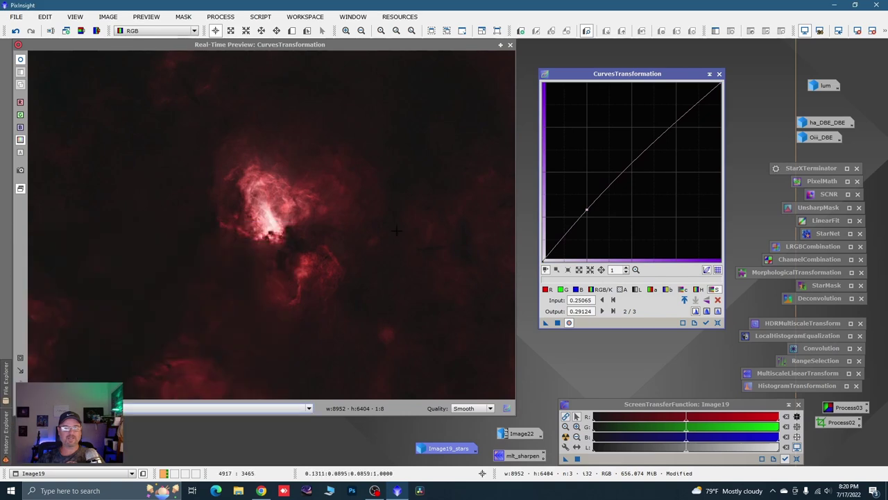
drag(587, 208, 589, 208)
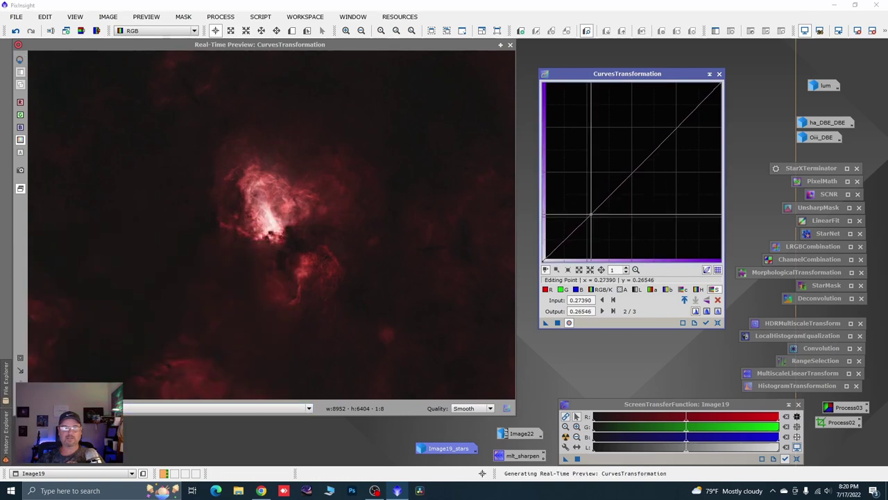
click(683, 290)
click(593, 202)
drag(592, 202, 600, 280)
Brighten Image19 with RGB/K curve points at input 0.26873, output 0.31443; input 0.07494, output 0.07732; and input 0.59690, output 0.68041, and apply.
click(601, 289)
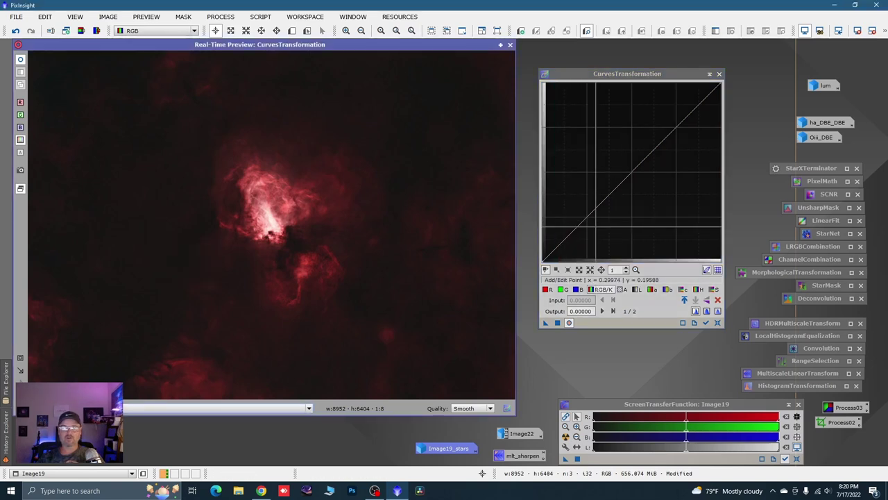
drag(588, 216, 589, 206)
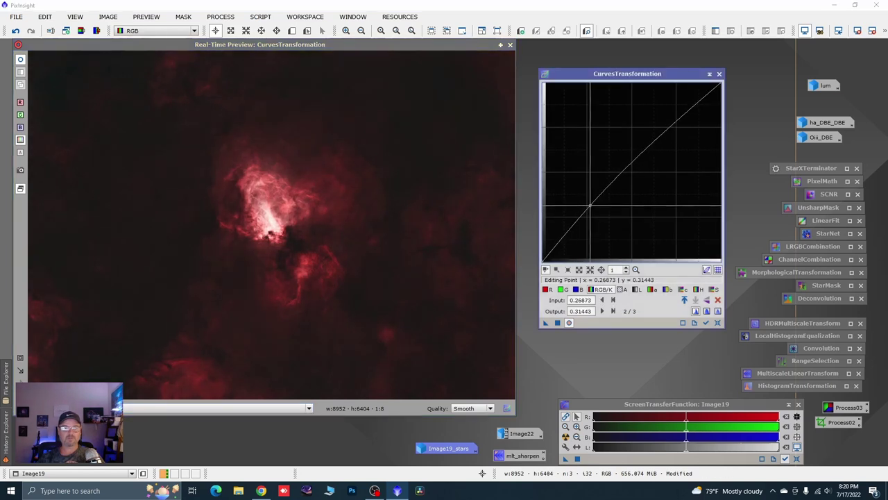
drag(555, 250, 556, 247)
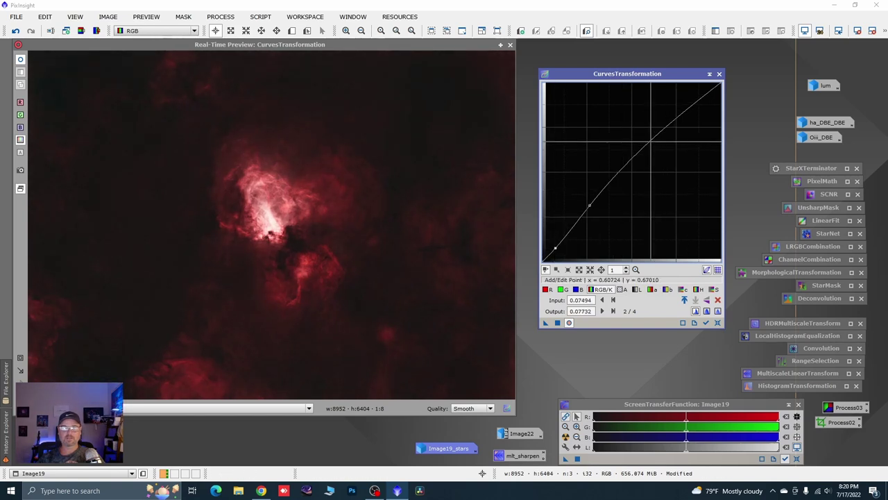
drag(651, 142, 649, 140)
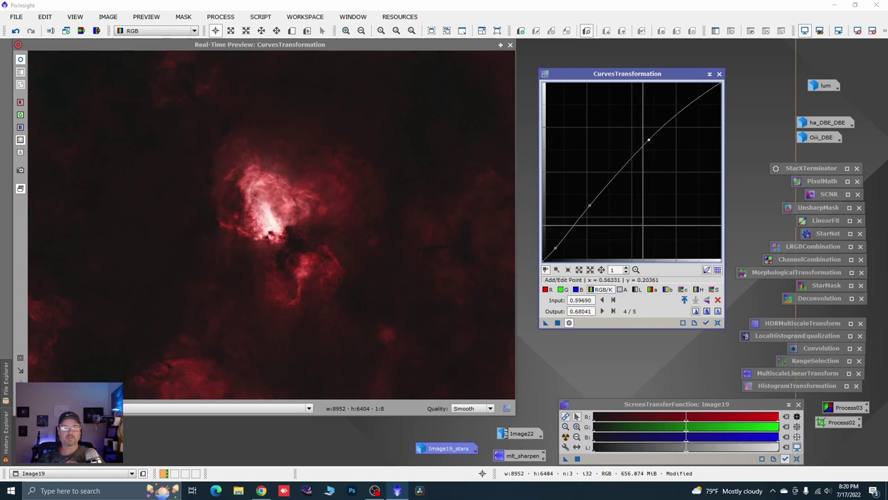
click(557, 322)
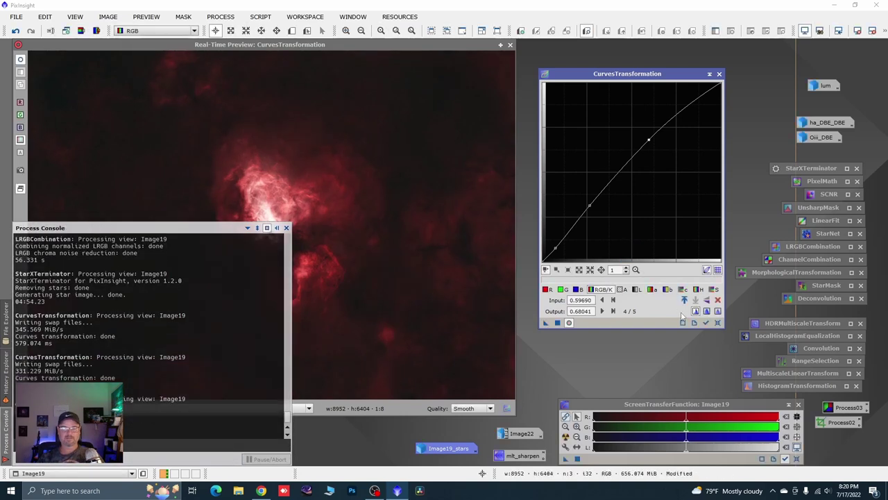
Reset the curves, then put away the process console, CurvesTransformation and its real-time preview.
click(718, 322)
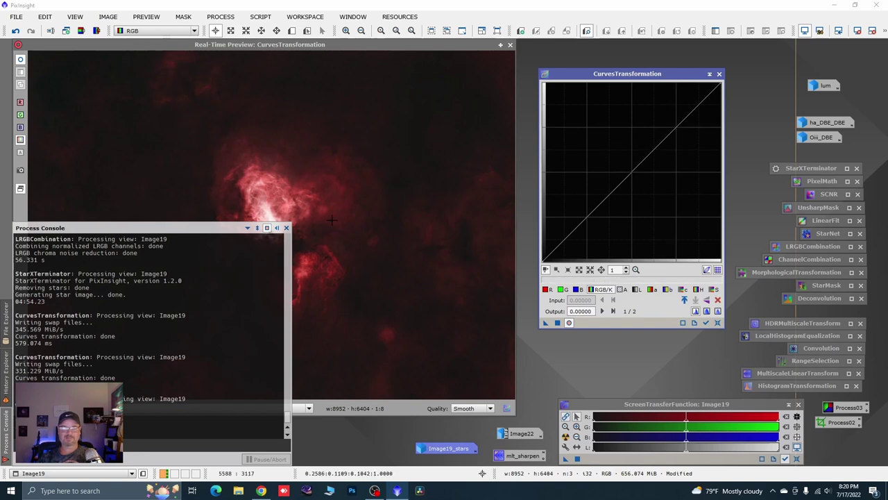
click(286, 227)
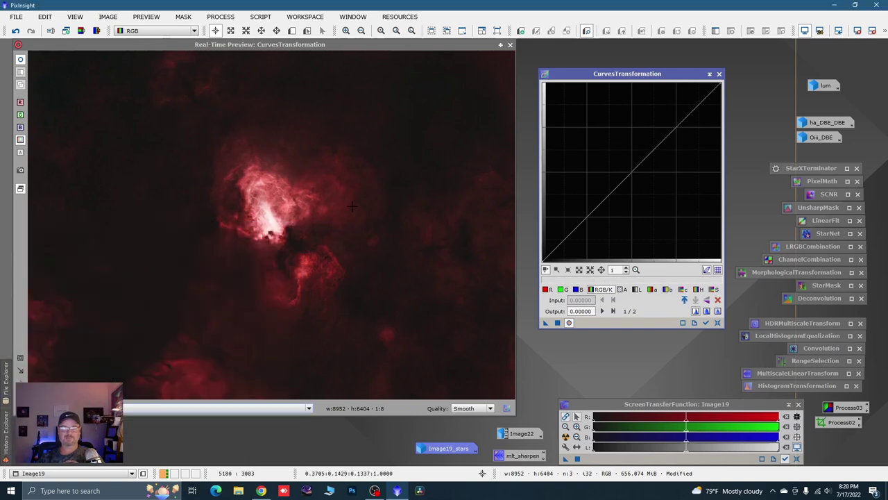
click(709, 74)
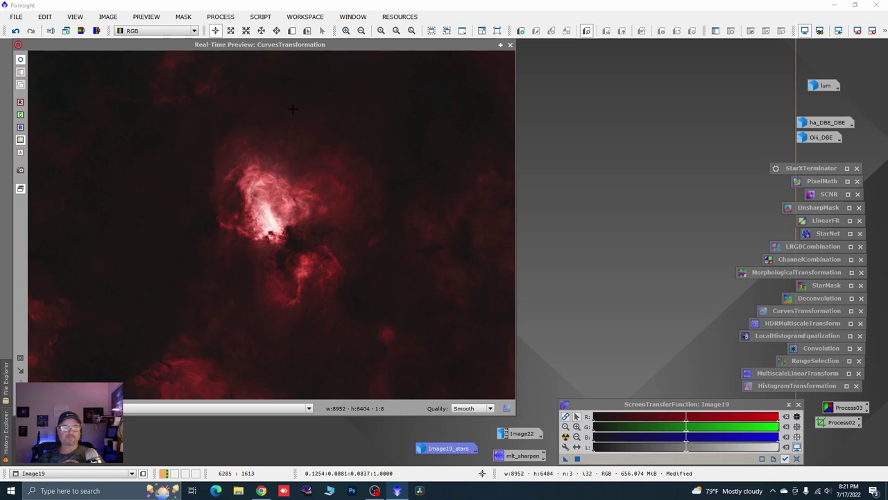
click(509, 46)
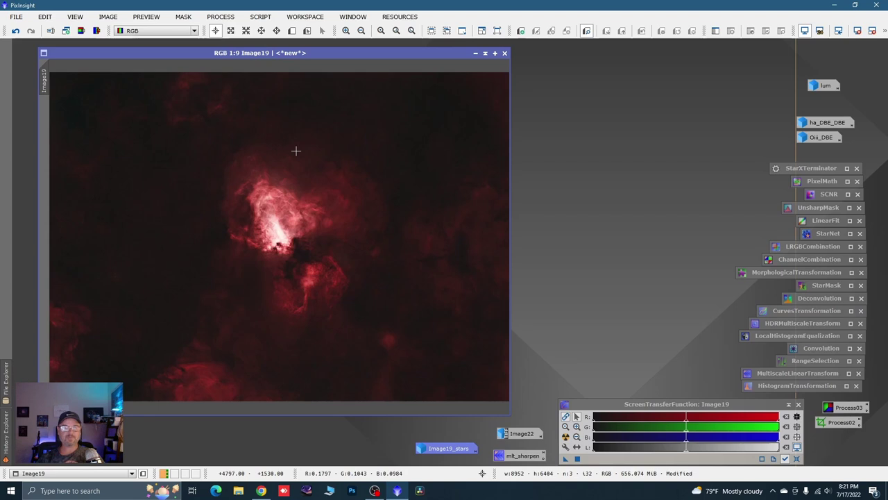
Examine the stars in Image19_stars at full size and zoomed out, then iconize the image again.
double_click(450, 450)
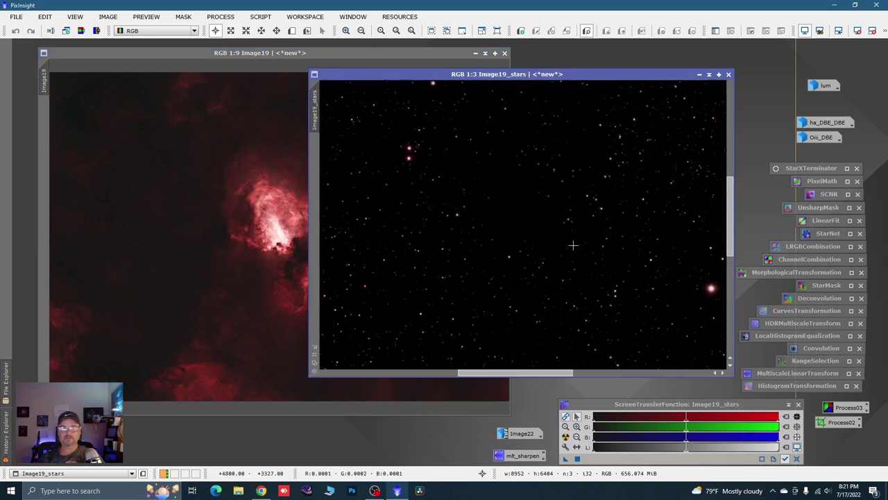
key(alt+p)
scroll(445, 247, up, 2)
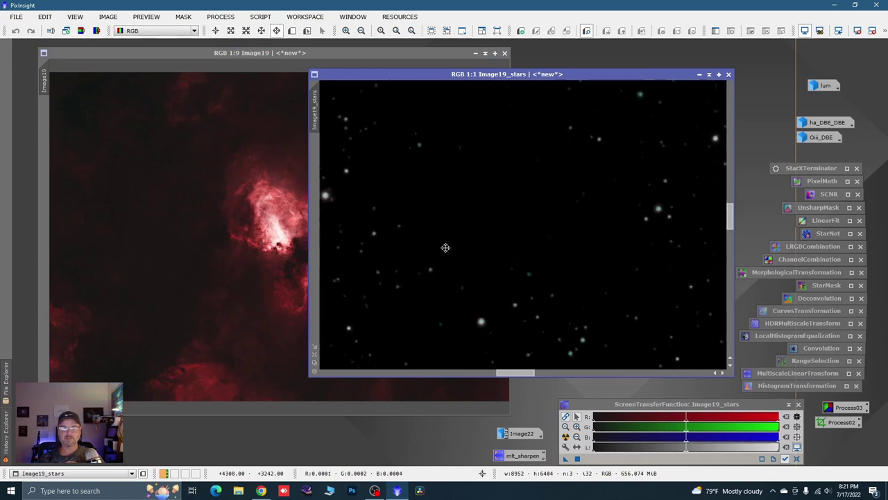
scroll(446, 247, down, 5)
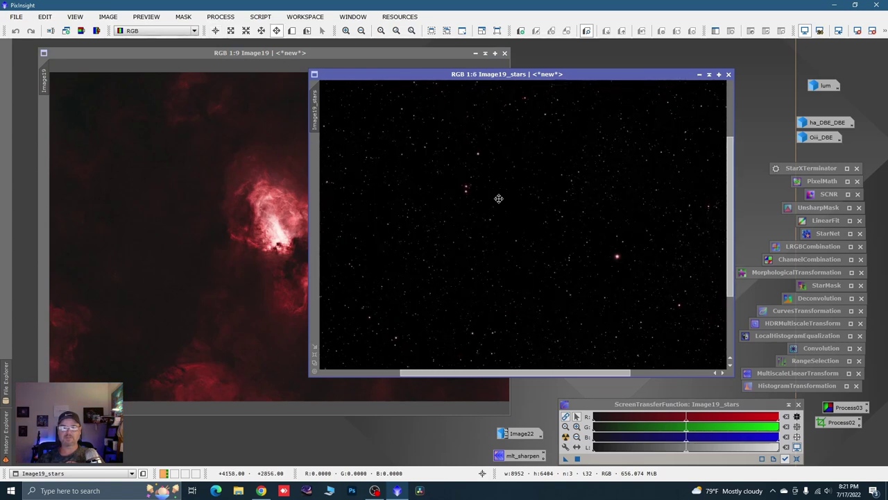
click(700, 75)
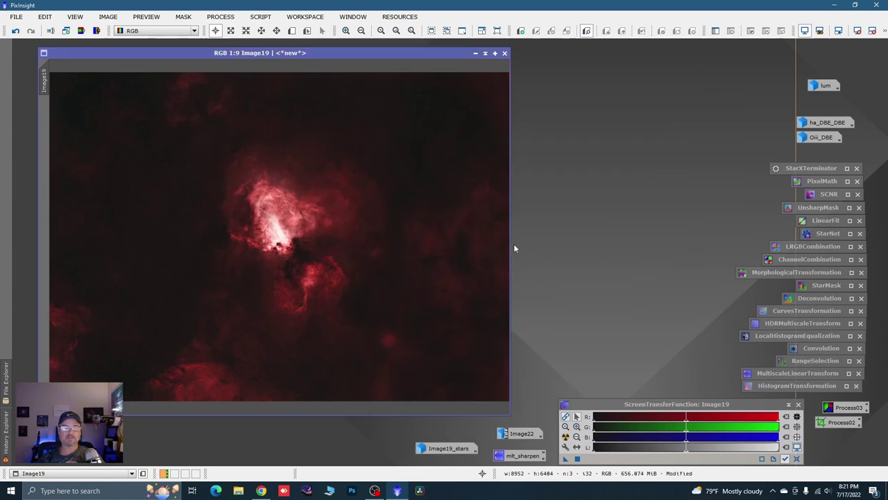
Start saving Image19 under a new name and create and open a new folder inside the Omega Nebula folder.
click(14, 17)
click(41, 109)
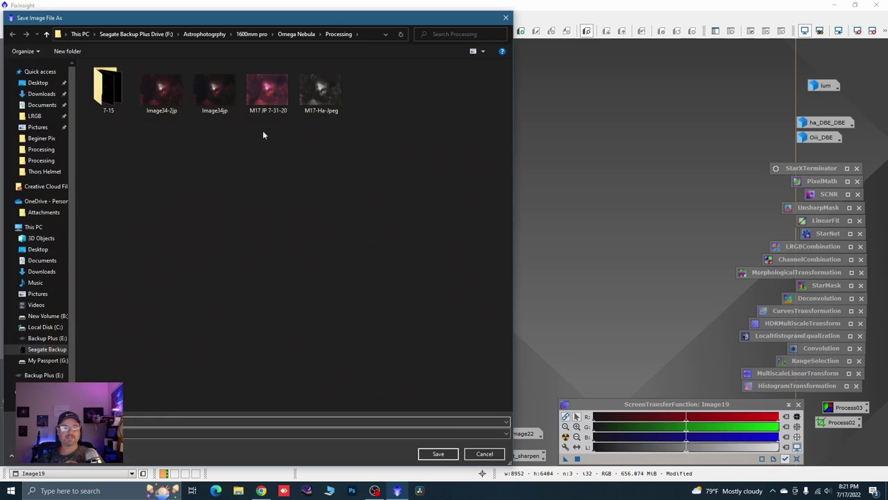
click(46, 33)
right_click(123, 150)
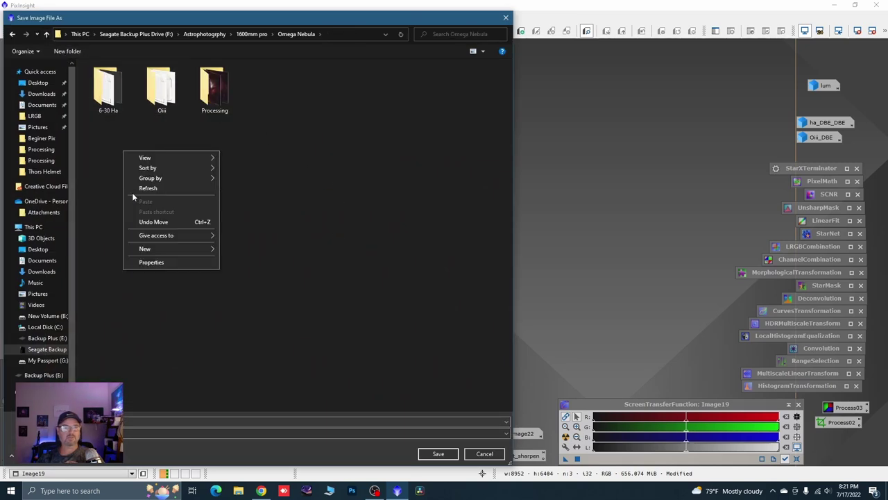
mouse_move(196, 248)
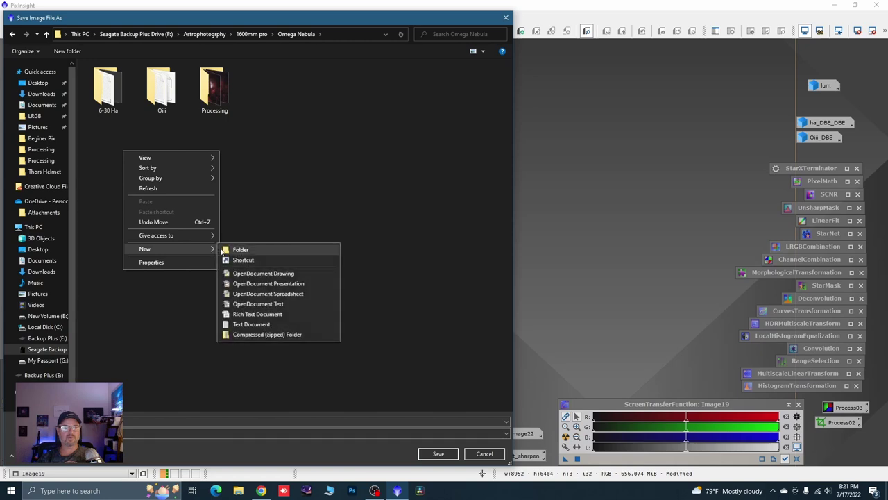
click(235, 248)
double_click(167, 92)
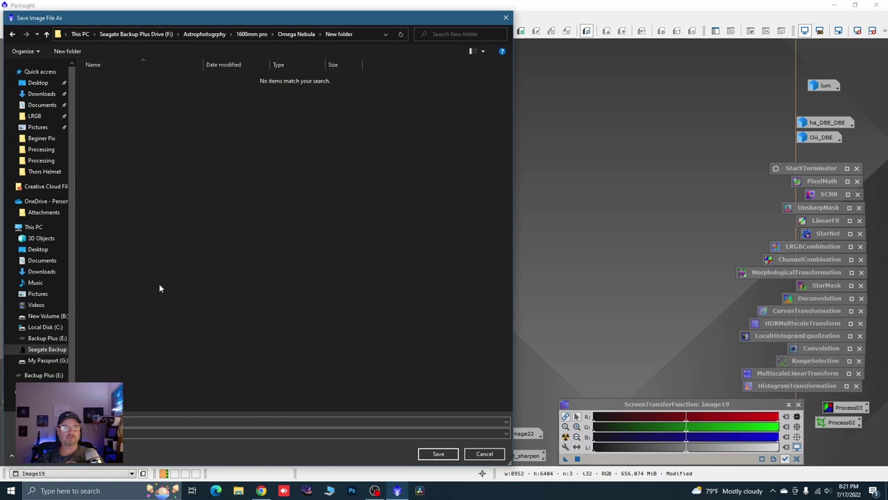
Save Image19 there as a TIFF with 16-bit unsigned integer samples and no compression, then reopen Image19_stars.
click(503, 431)
click(153, 395)
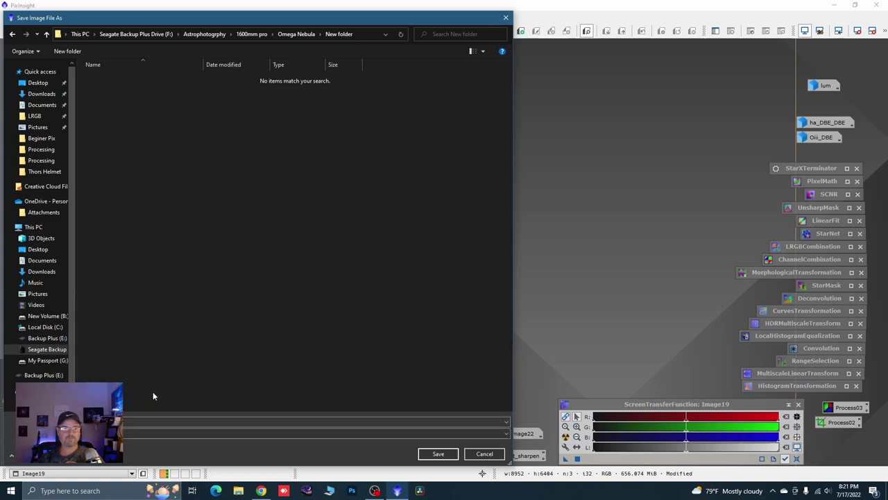
click(438, 453)
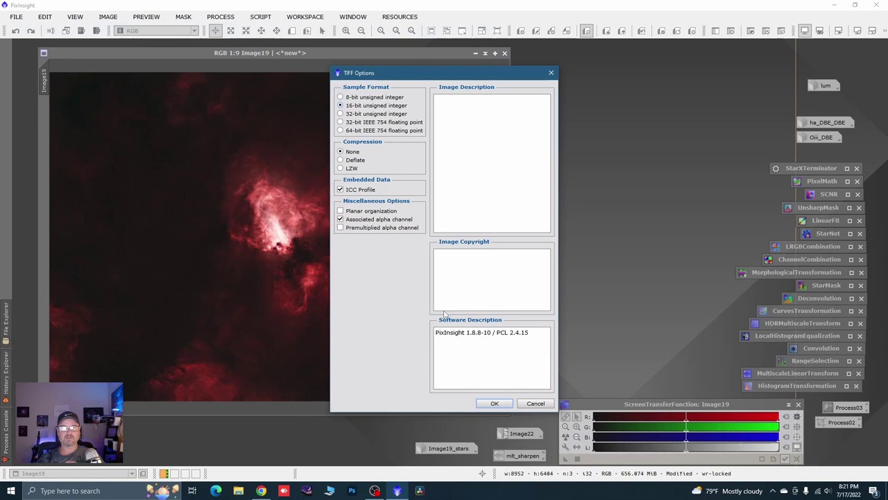
click(495, 403)
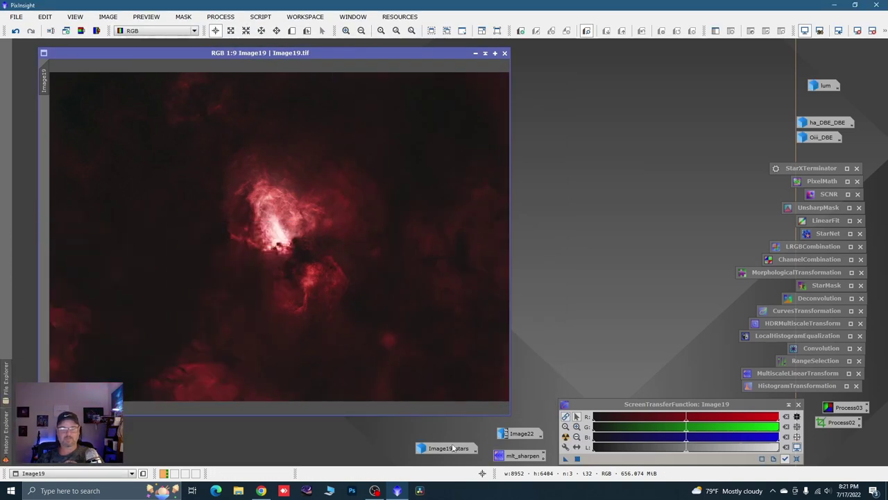
double_click(450, 447)
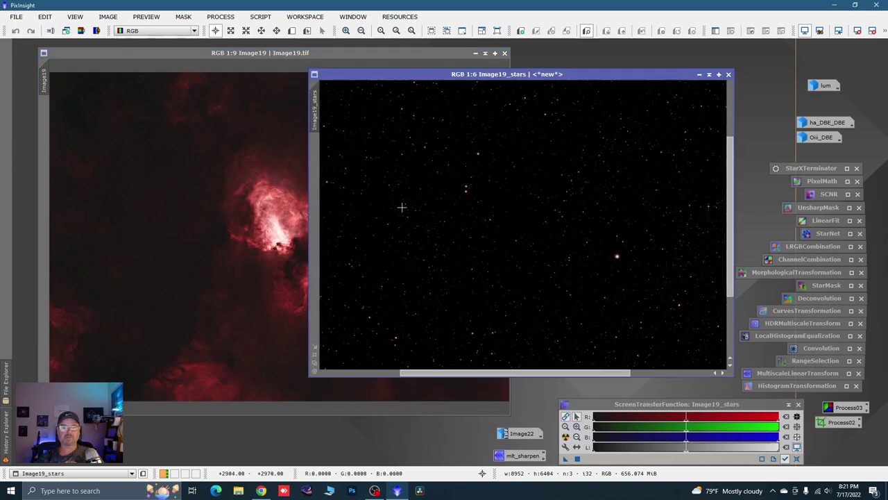
click(15, 17)
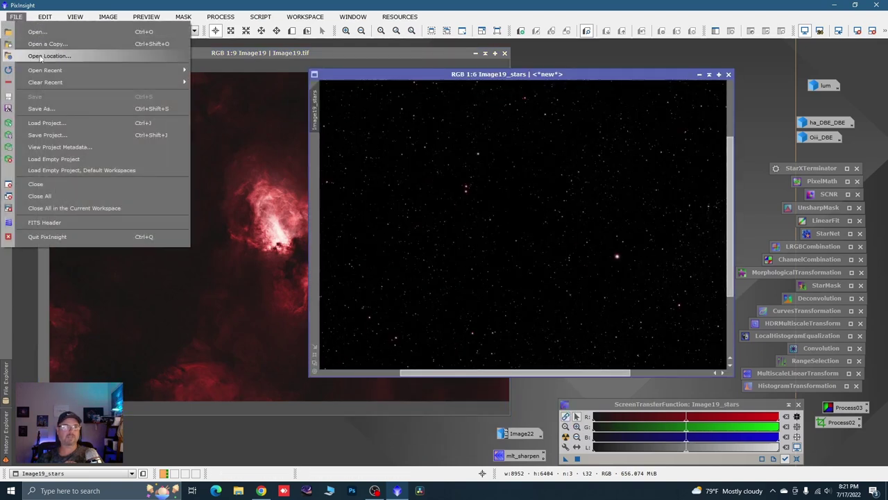
click(46, 101)
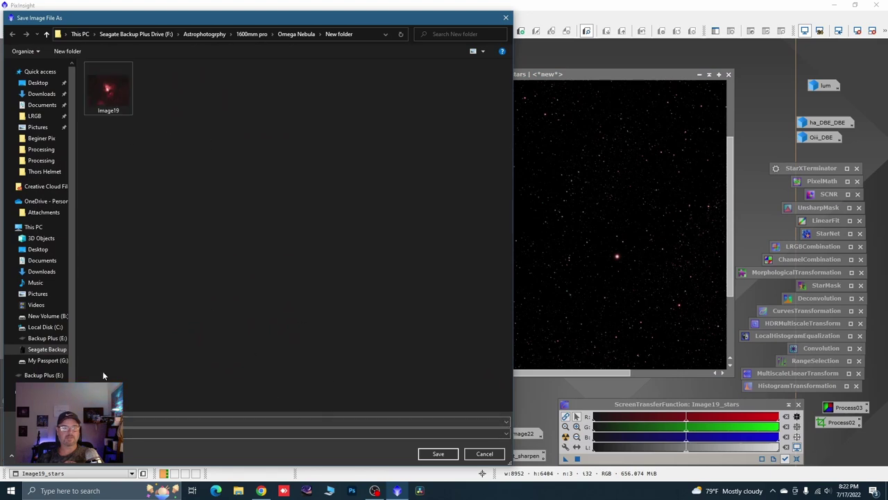
click(506, 18)
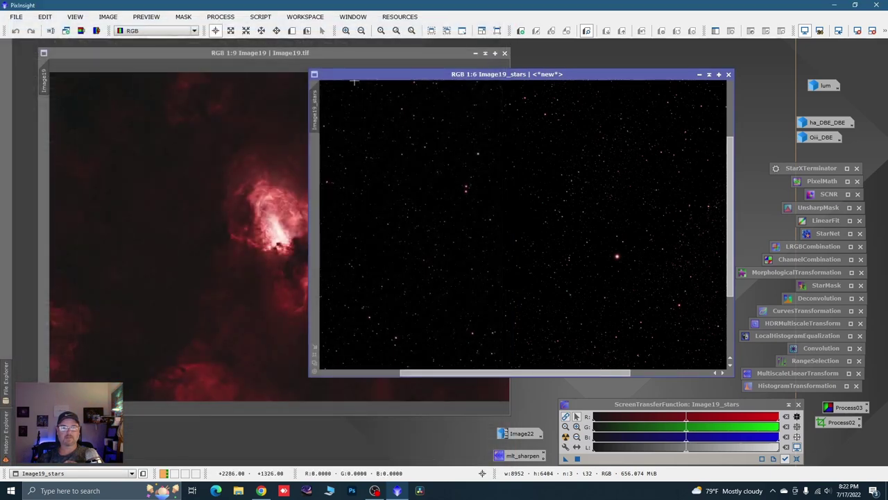
Save Image19_stars as a 16-bit unsigned integer TIFF without compression in the same new folder as Image19.
click(16, 16)
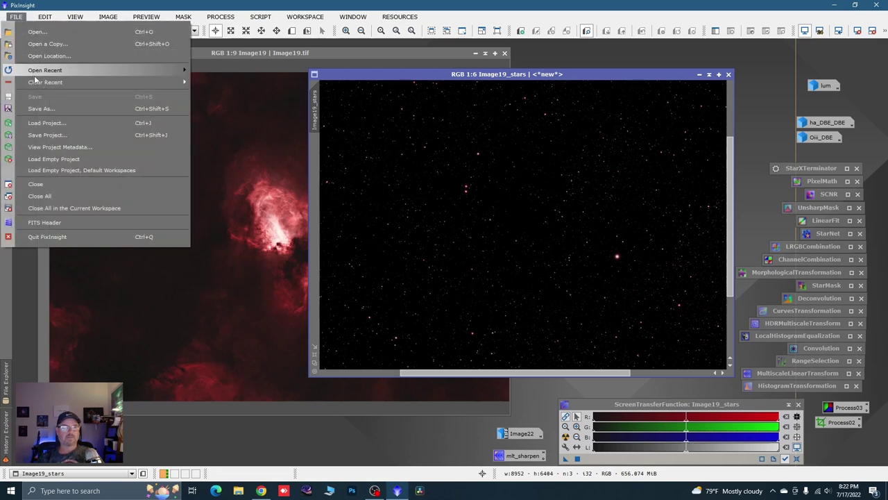
click(42, 109)
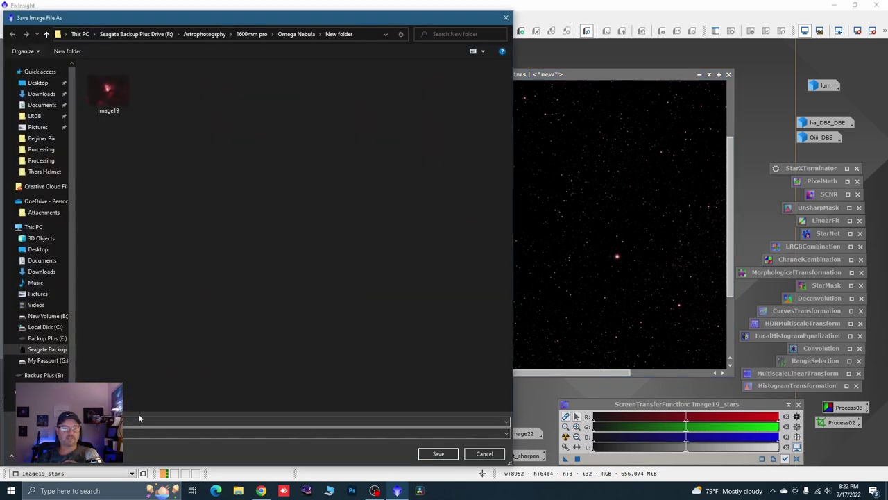
click(435, 454)
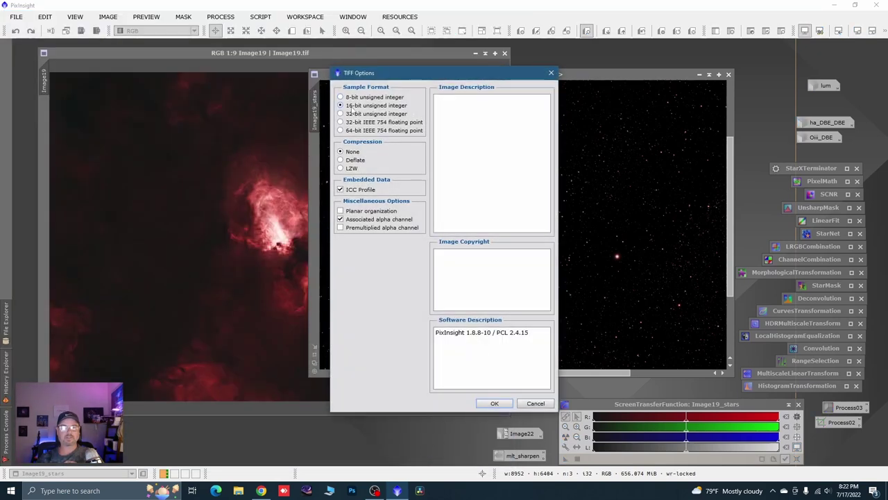
click(494, 403)
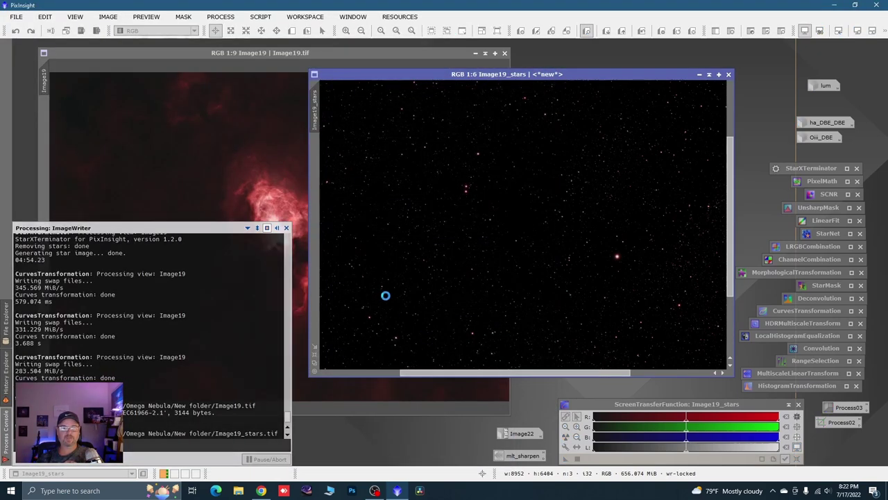
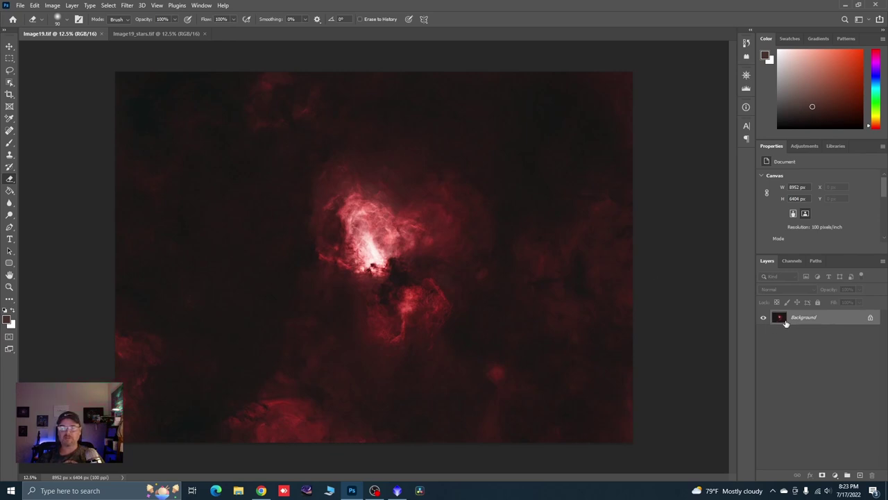
Duplicate the Background layer and adjust the copy's Basic settings, including clarity, with the Camera Raw Filter.
drag(788, 323, 860, 475)
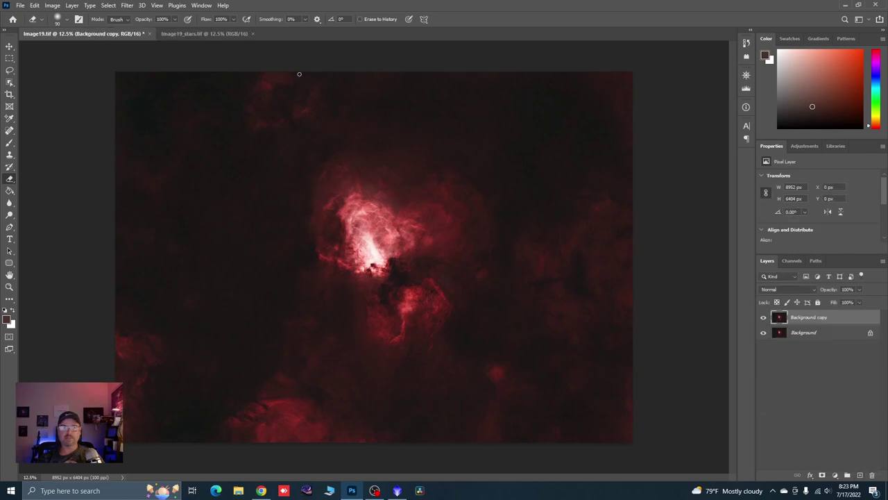
click(127, 5)
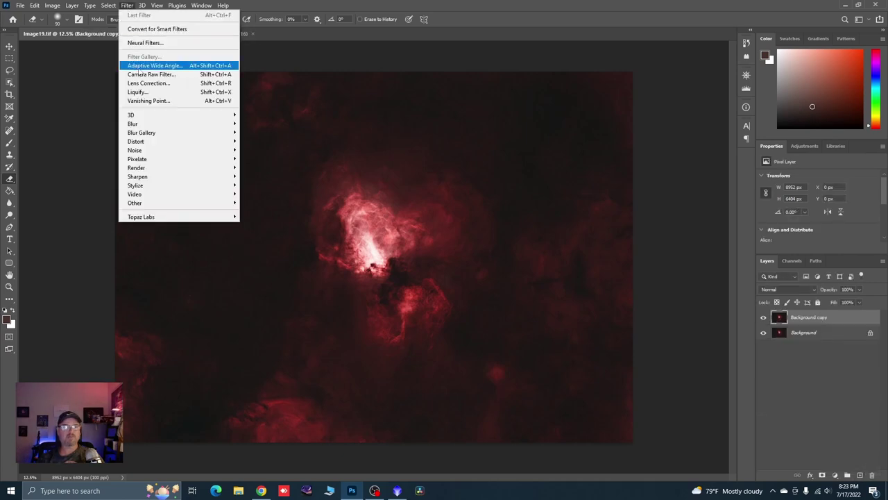
click(150, 75)
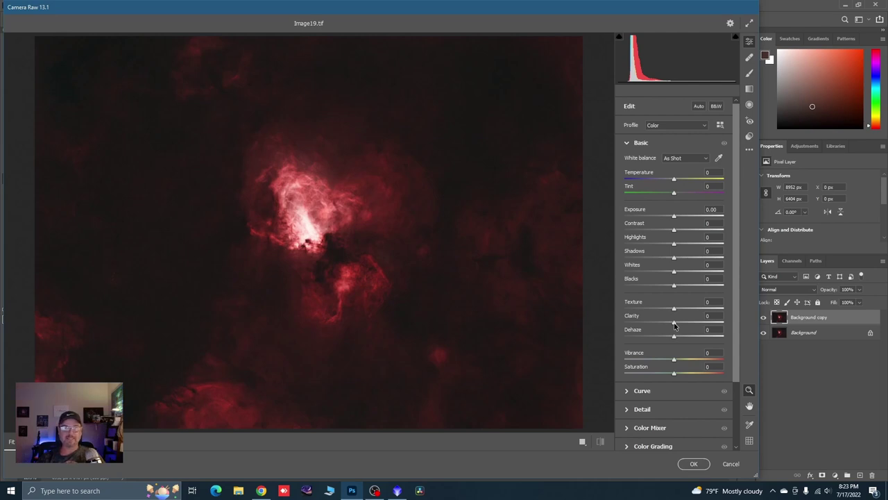
drag(673, 326, 677, 363)
click(694, 464)
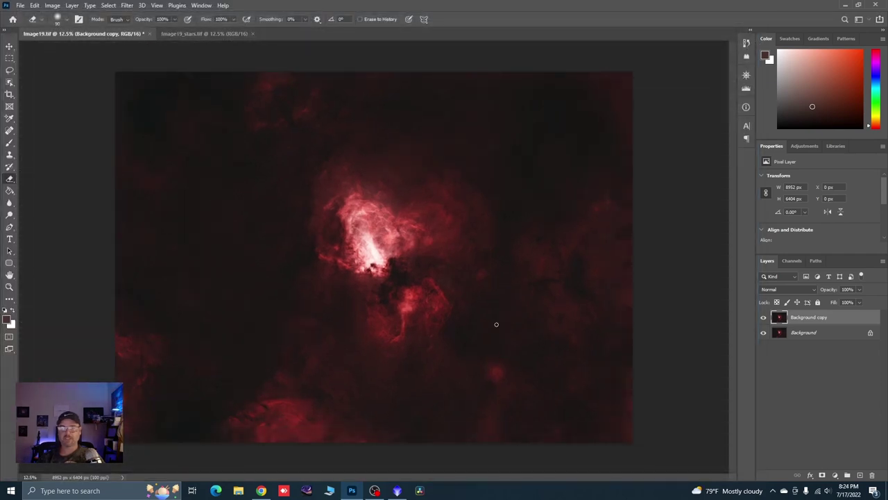
Merge the Background copy layer down into the Background.
alt+click(595, 332)
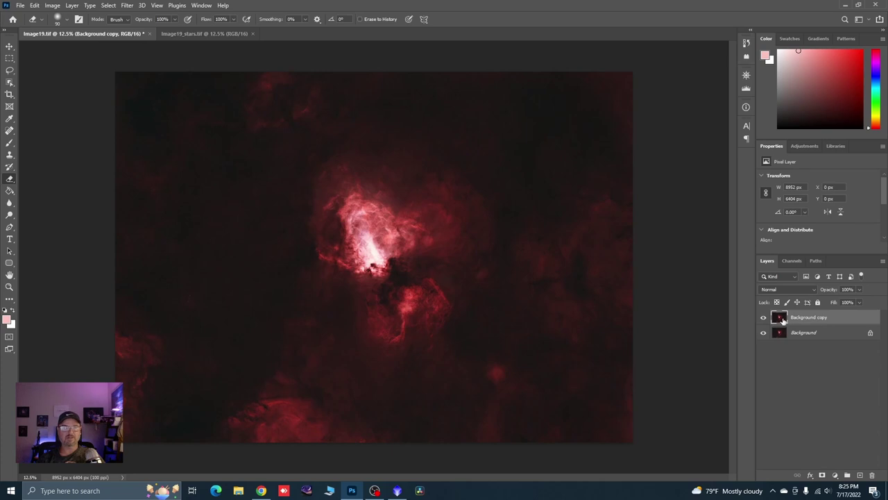
right_click(797, 317)
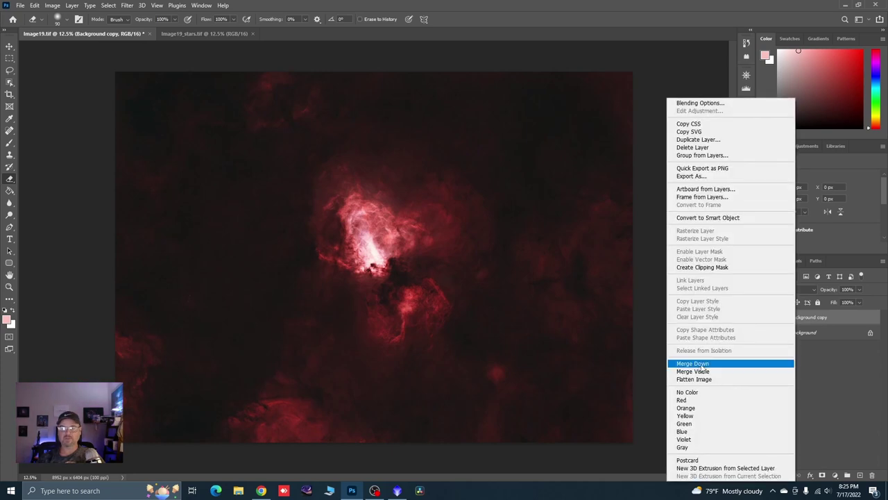
click(703, 364)
Duplicate the Background layer and apply the Camera Raw Filter with noise reduction 33 and color noise reduction 26.
drag(800, 326, 860, 475)
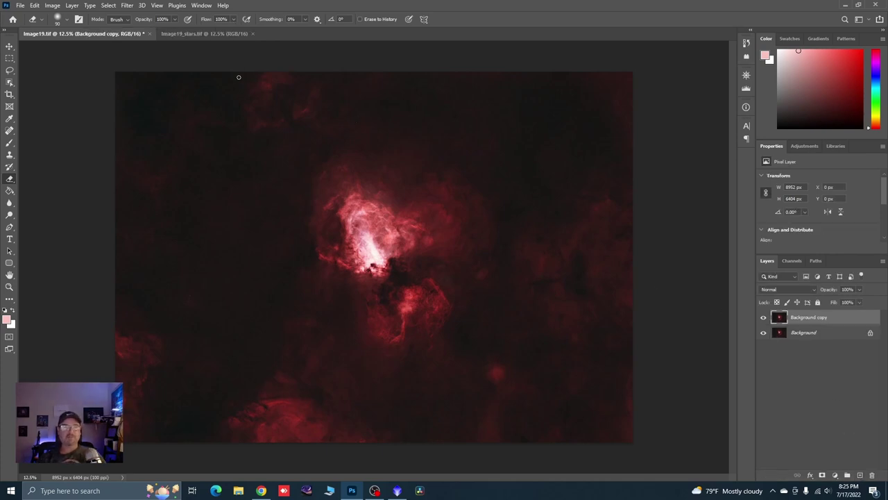
click(126, 5)
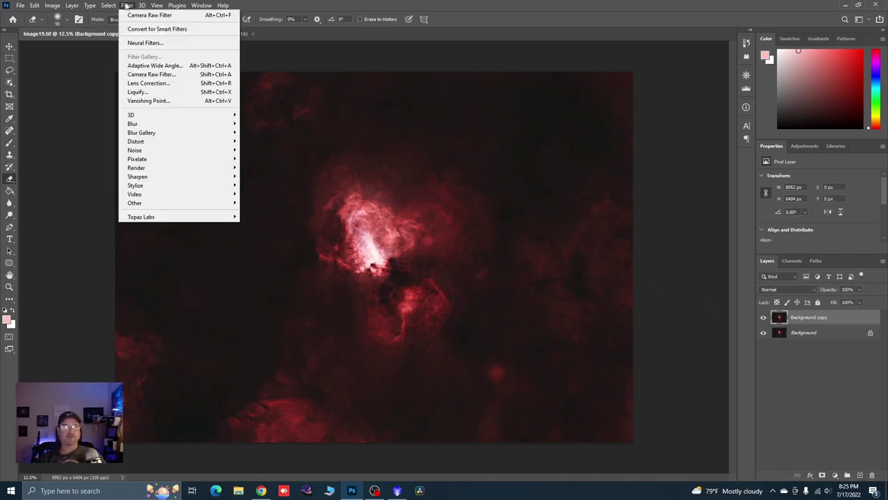
click(152, 75)
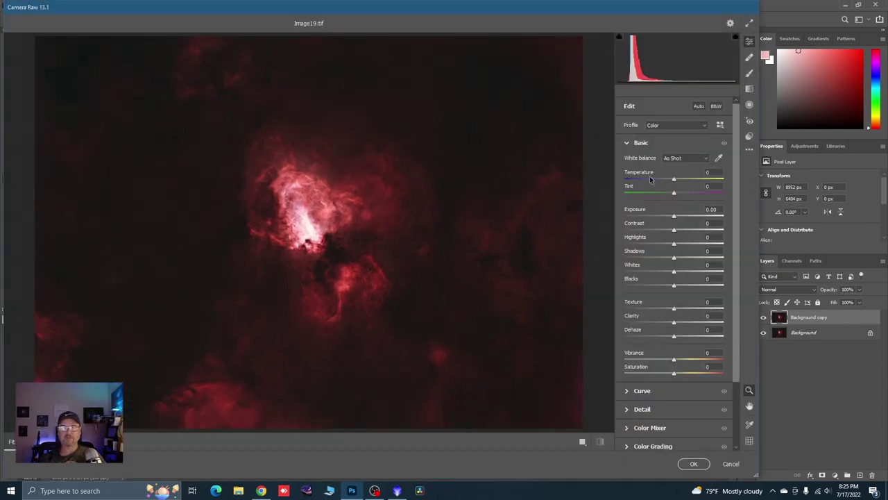
click(628, 144)
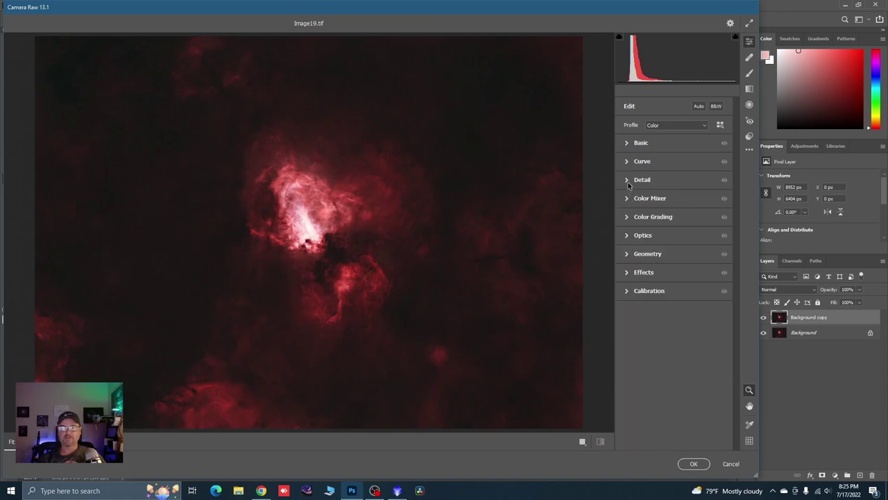
click(628, 182)
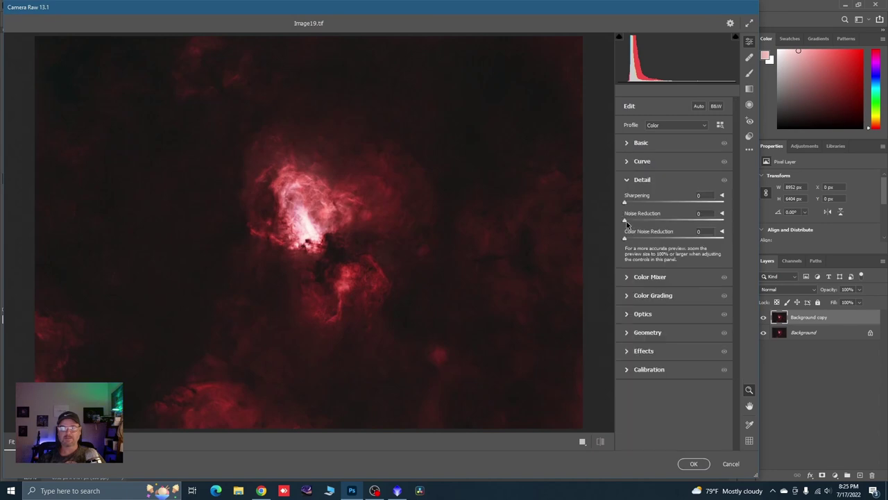
mouse_move(648, 224)
mouse_down()
mouse_move(662, 225)
mouse_move(630, 240)
mouse_move(650, 240)
mouse_up()
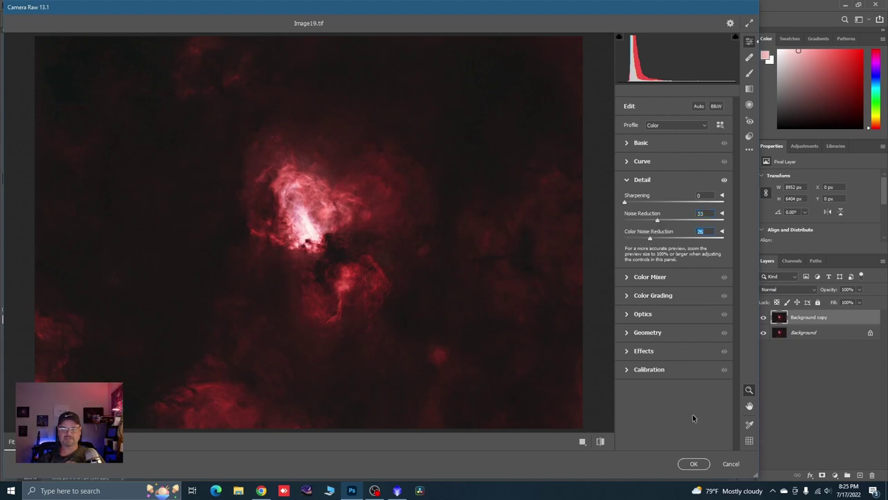
click(694, 463)
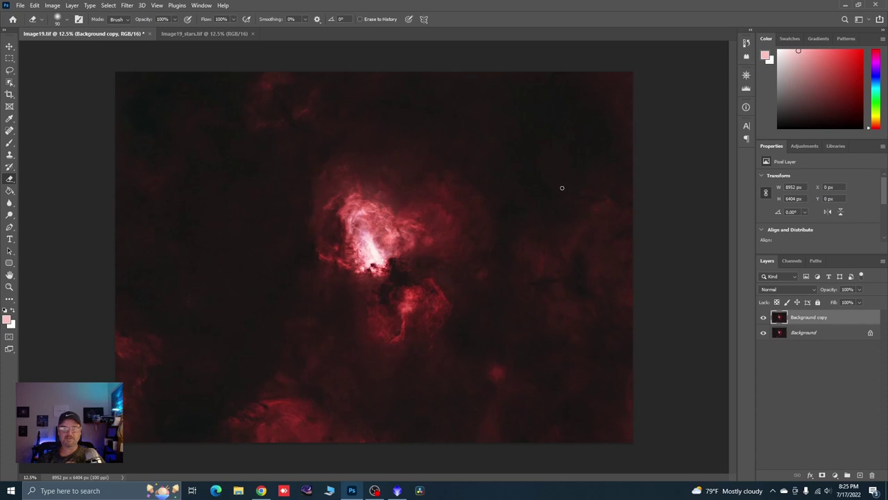
Add a layer mask to Background copy and paste a copy of the entire Background image into the mask.
click(823, 475)
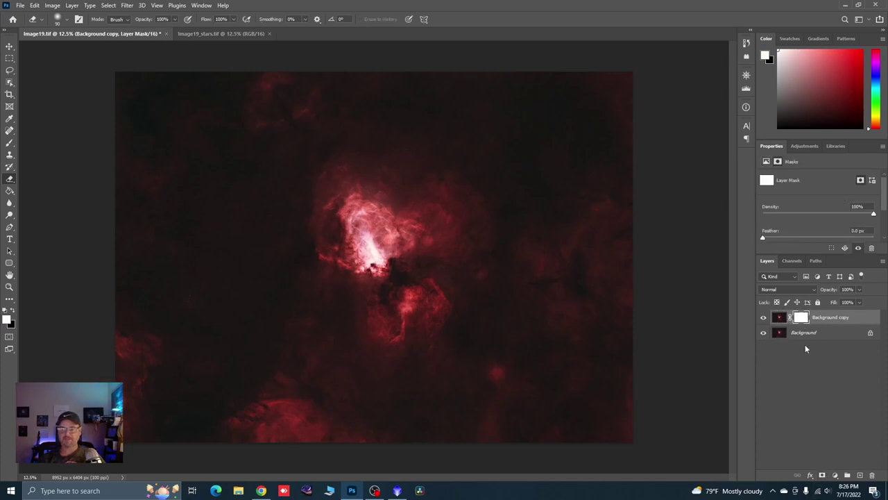
click(785, 333)
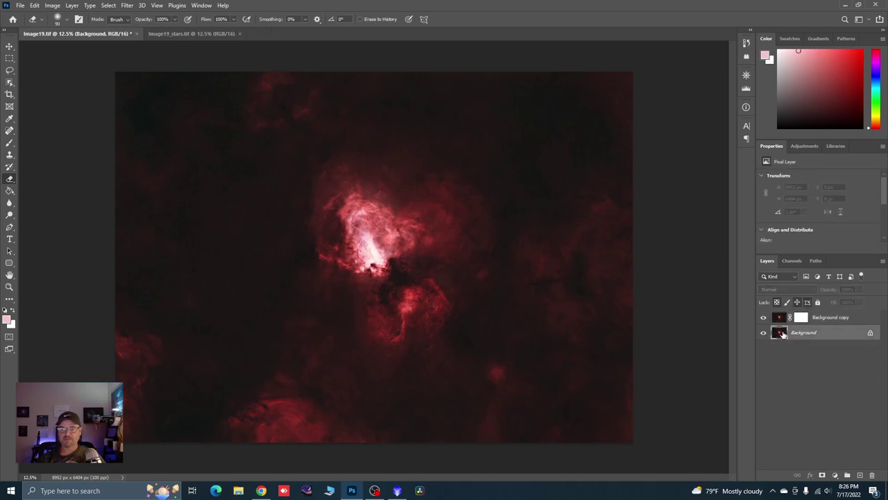
key(ctrl+a)
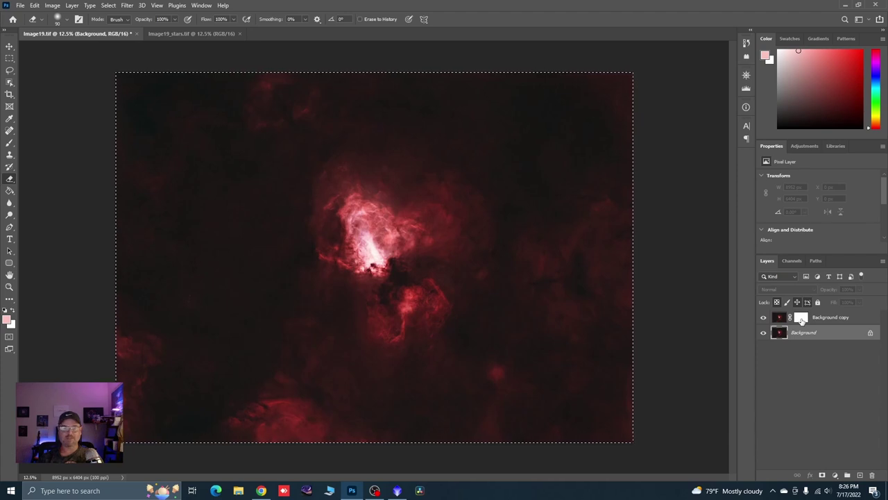
alt+click(802, 319)
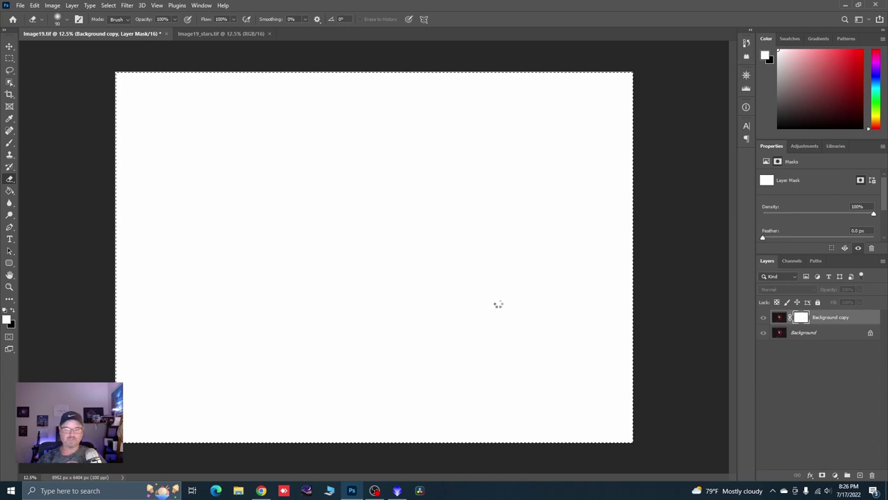
key(ctrl+v)
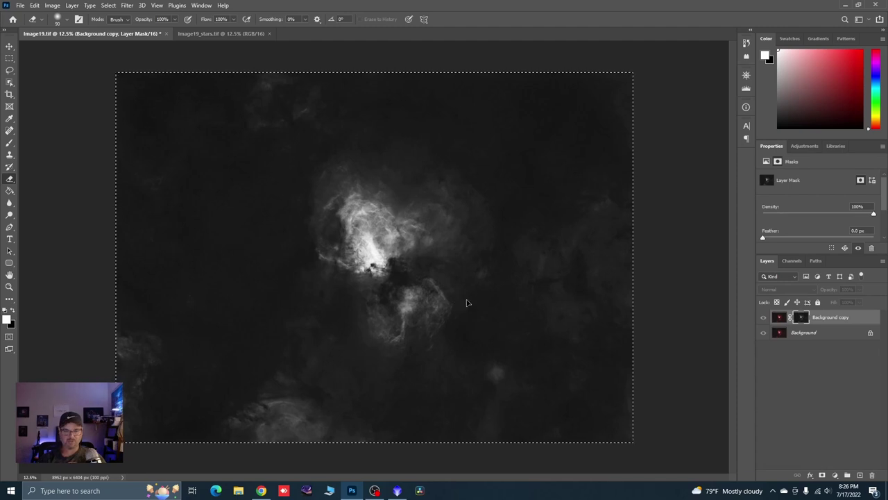
Invert the layer mask and adjust its Levels to input black 187 and input white 252.
key(ctrl+i)
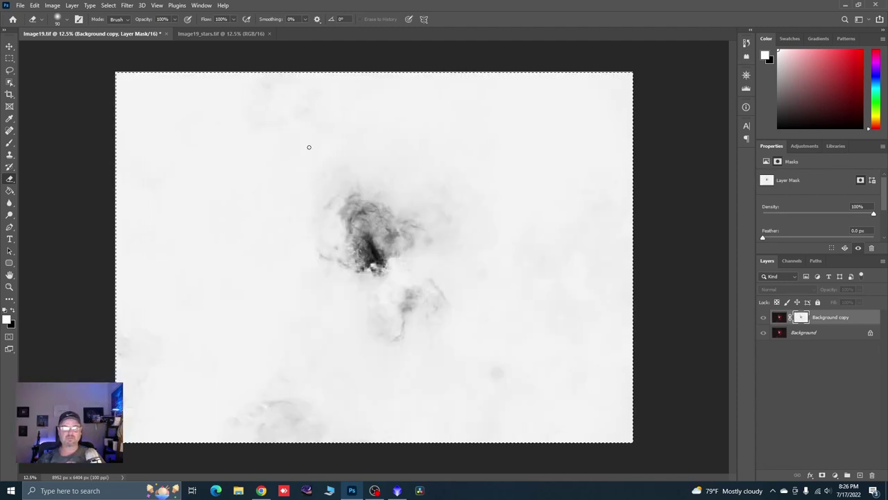
click(55, 7)
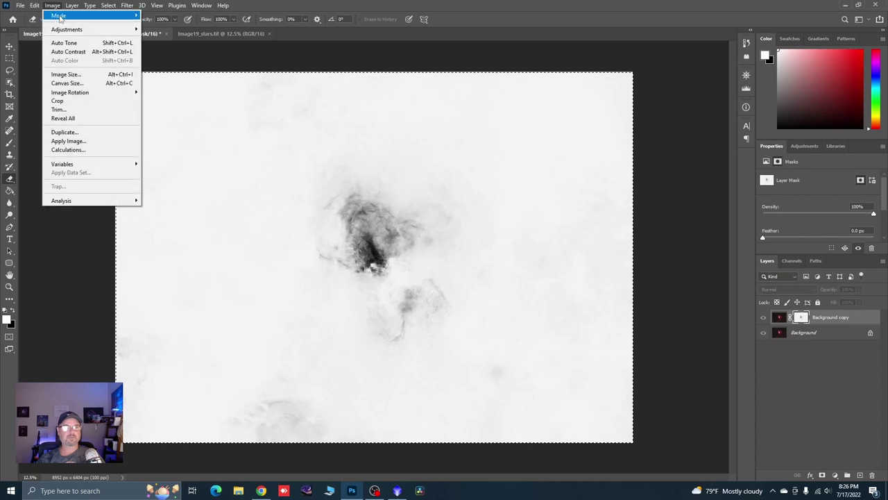
mouse_move(66, 29)
click(177, 38)
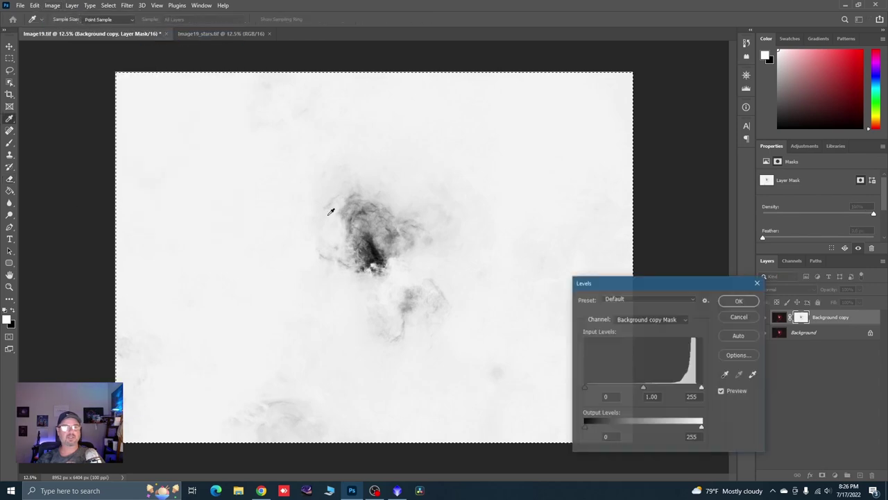
drag(585, 392, 664, 395)
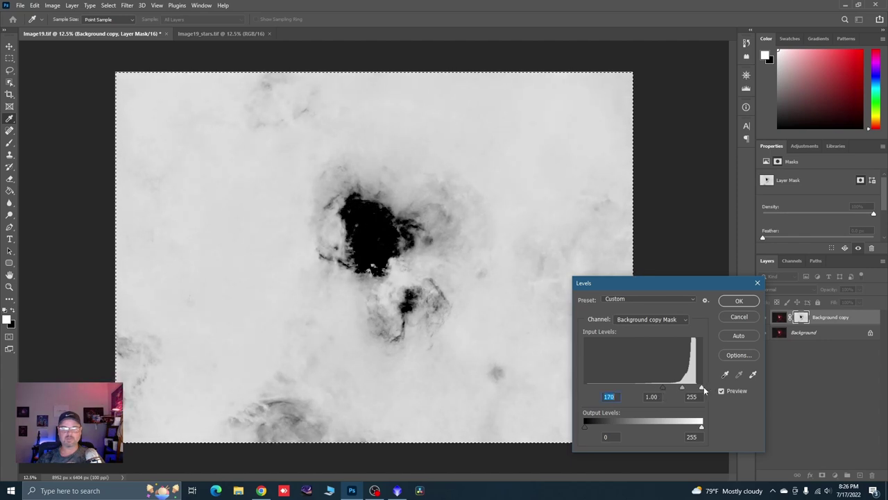
drag(703, 388, 671, 391)
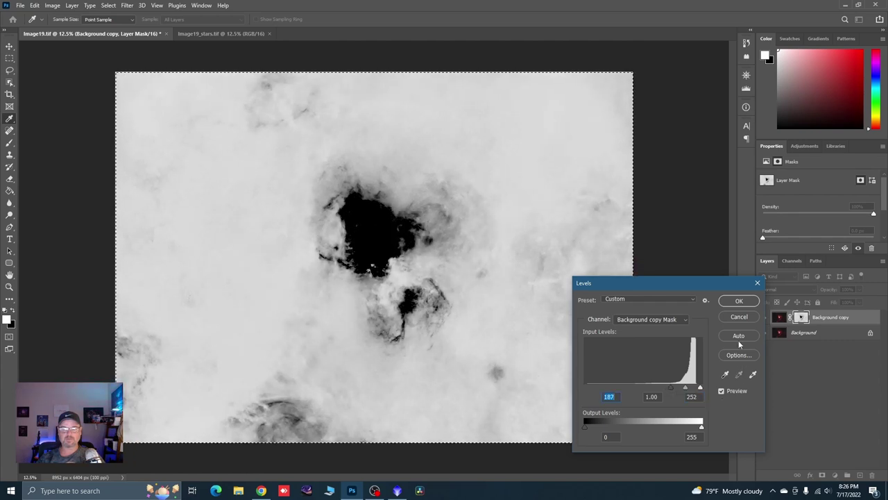
click(739, 301)
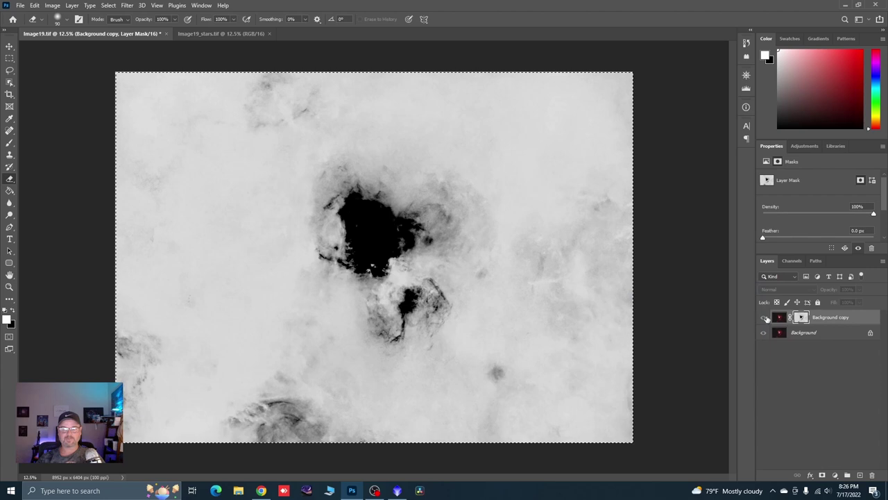
Merge the masked Background copy down into the Background, clear the selection, and duplicate the merged layer.
right_click(821, 322)
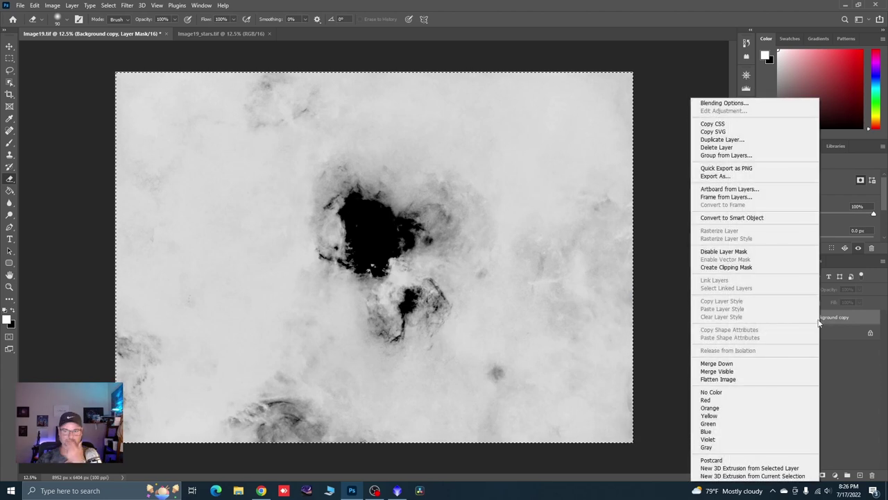
click(726, 363)
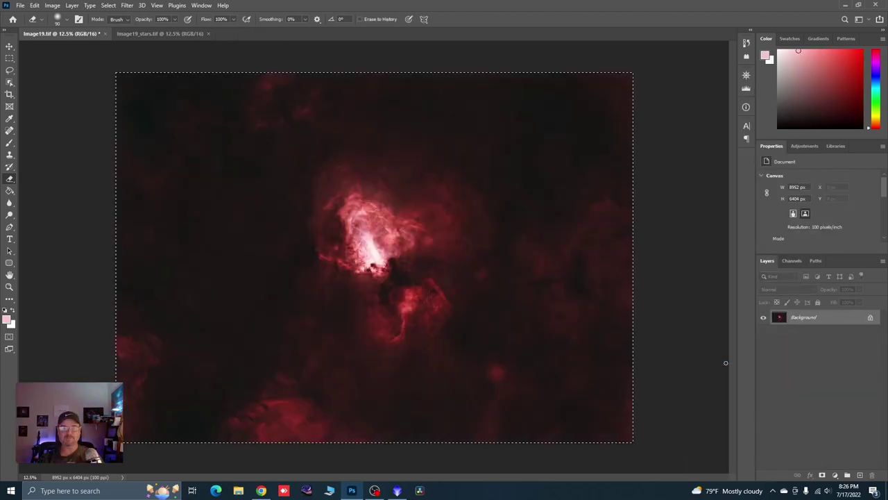
click(109, 6)
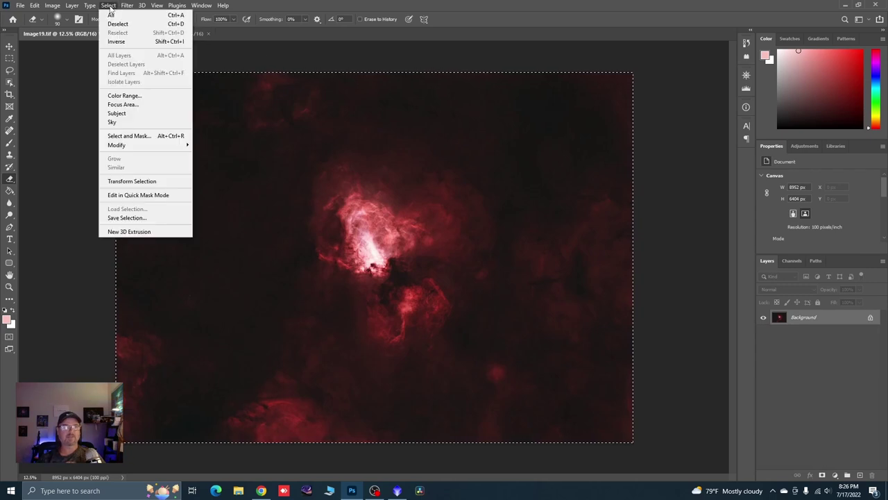
click(118, 23)
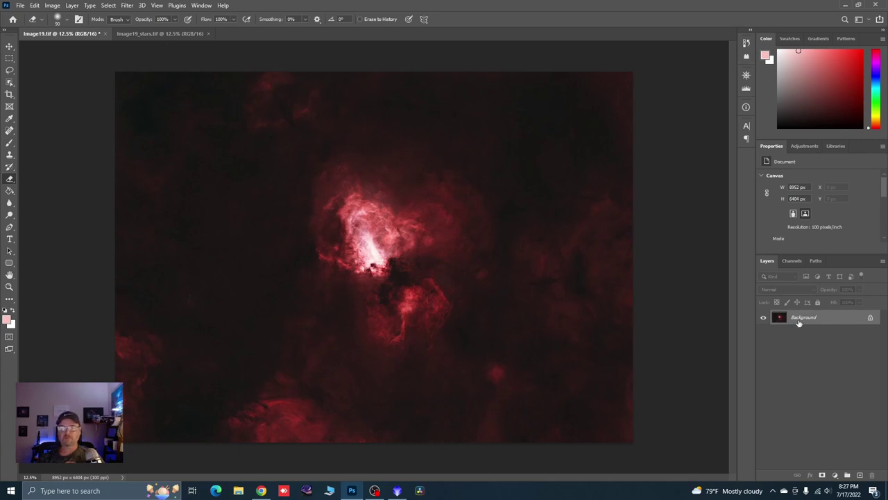
drag(799, 322, 861, 474)
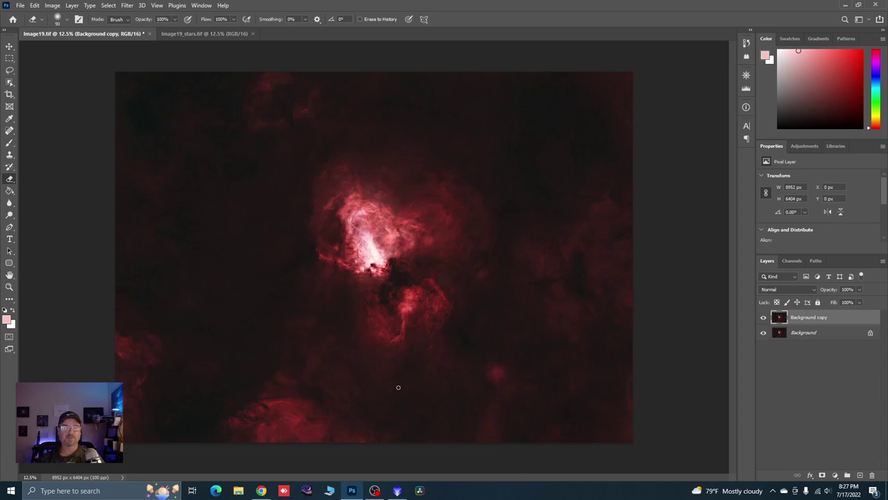
Copy the whole Image19_stars image into Image19 as two new layers and hide the upper one.
click(177, 34)
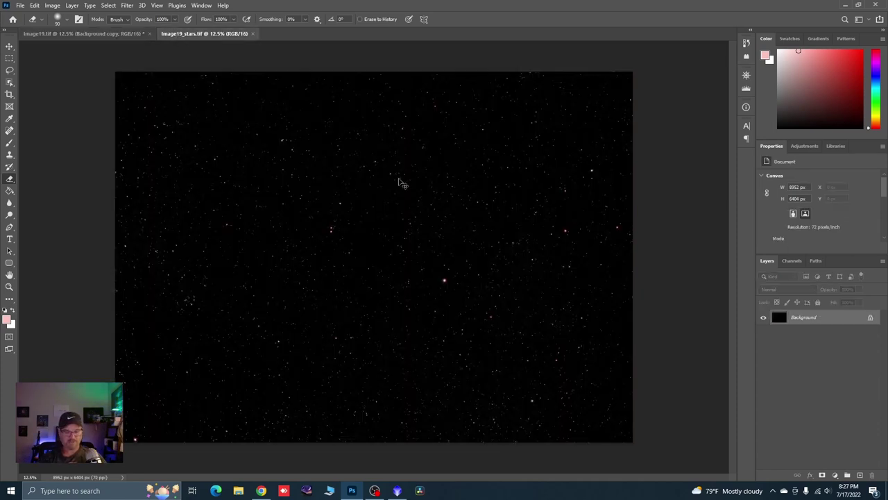
key(ctrl+a)
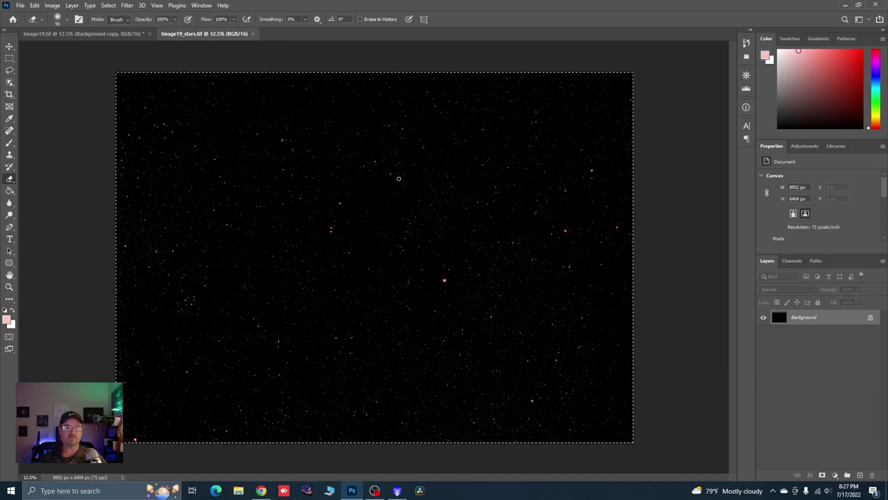
click(78, 34)
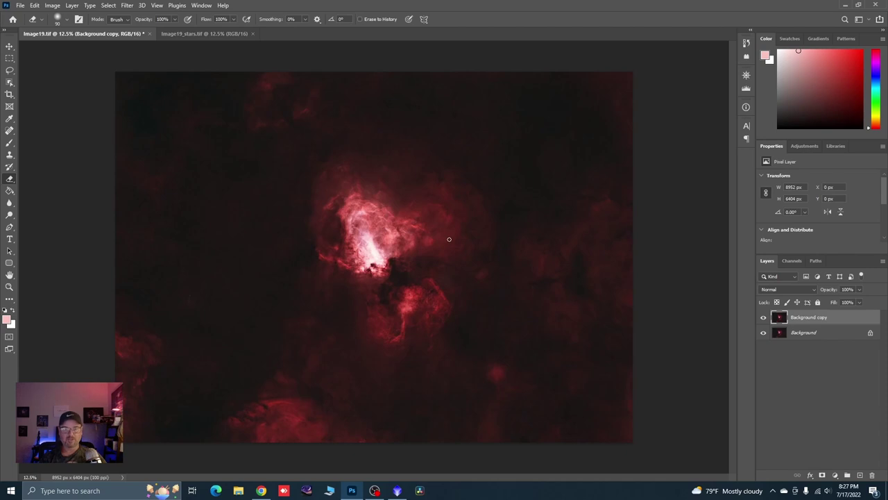
key(ctrl+v)
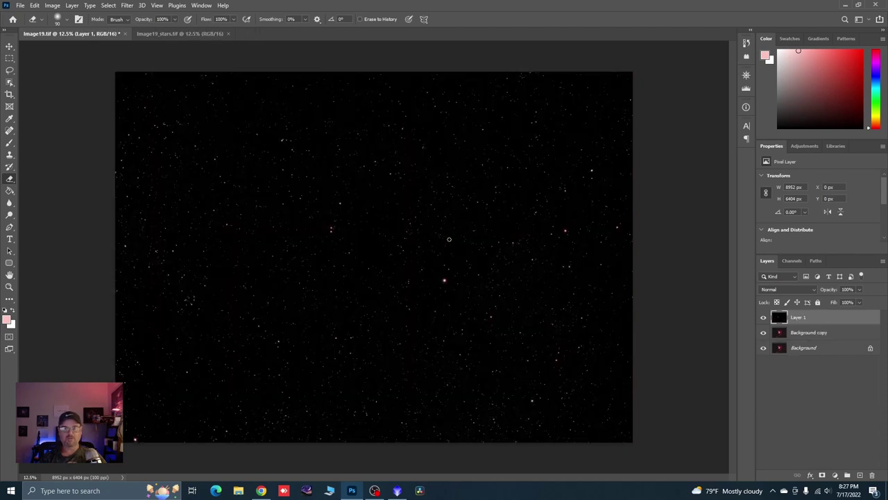
key(ctrl+v)
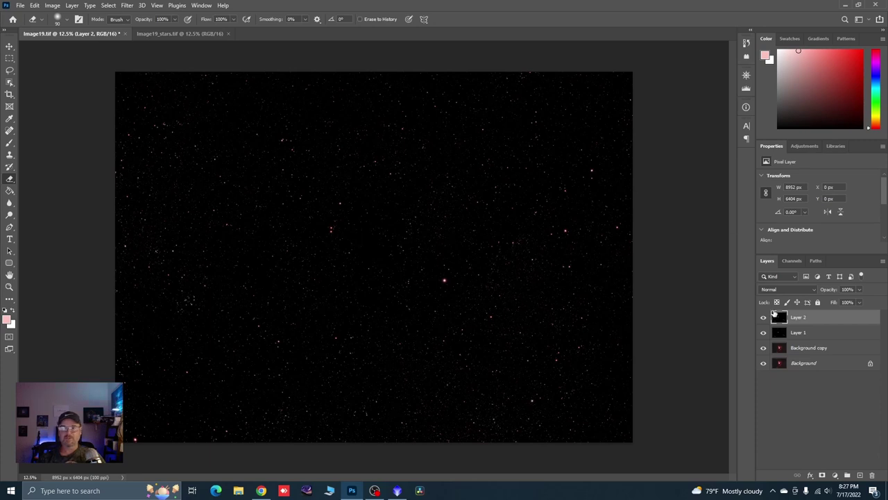
click(763, 317)
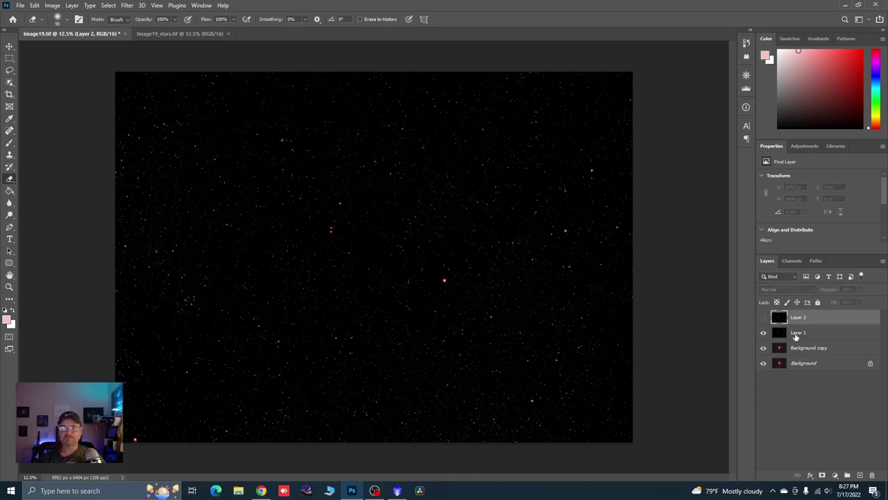
Set the blend mode of the star layer Layer 1 to Color Dodge.
click(798, 334)
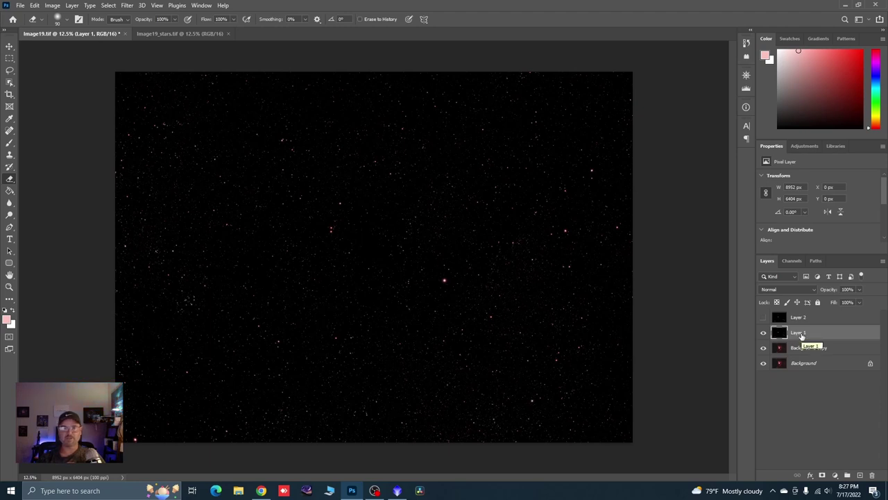
click(815, 289)
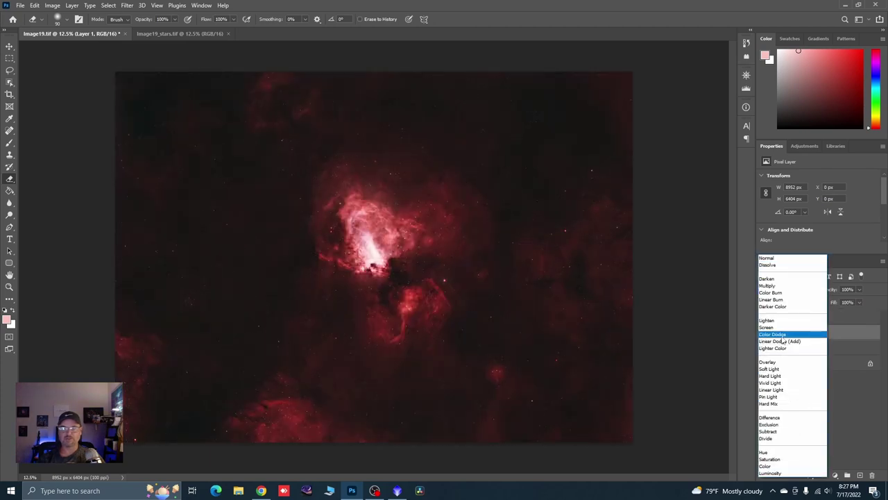
click(781, 337)
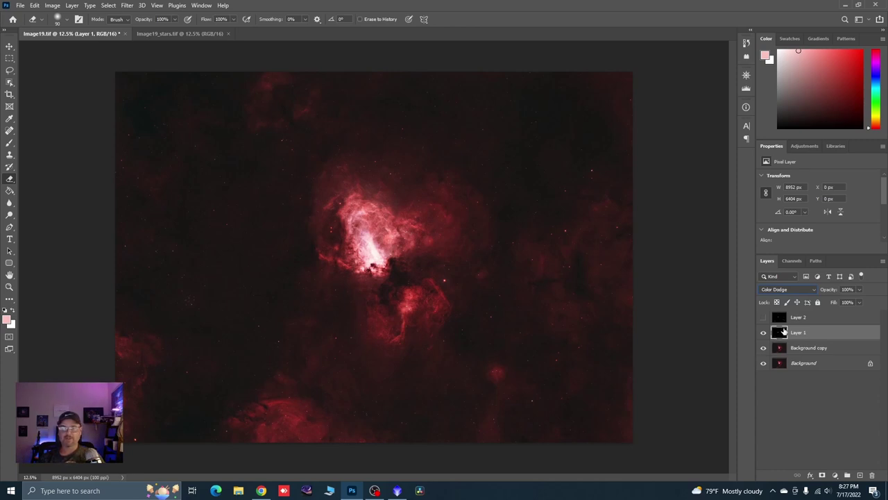
Show Layer 2, set its blend mode to Screen, and reduce its opacity to 29%.
click(793, 321)
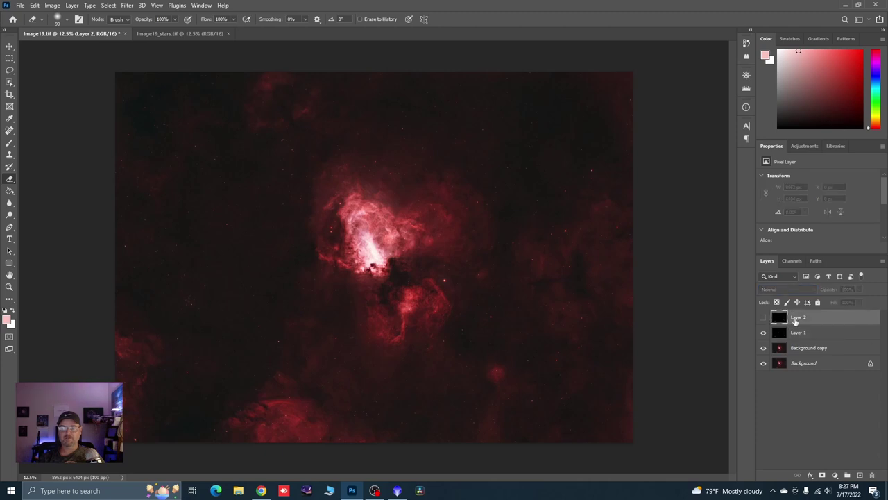
click(763, 318)
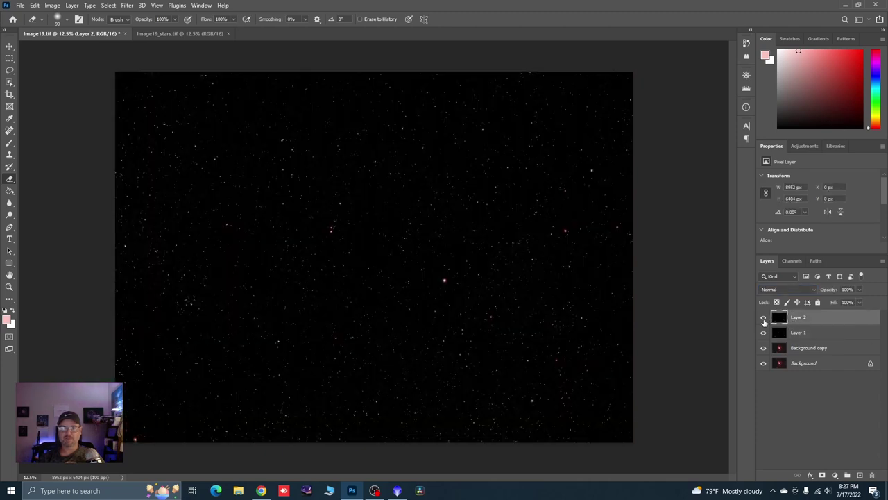
click(814, 290)
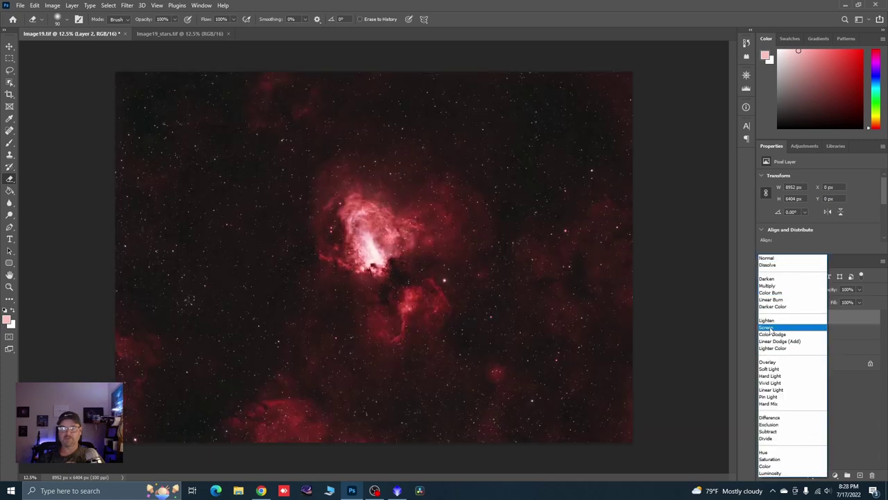
click(770, 328)
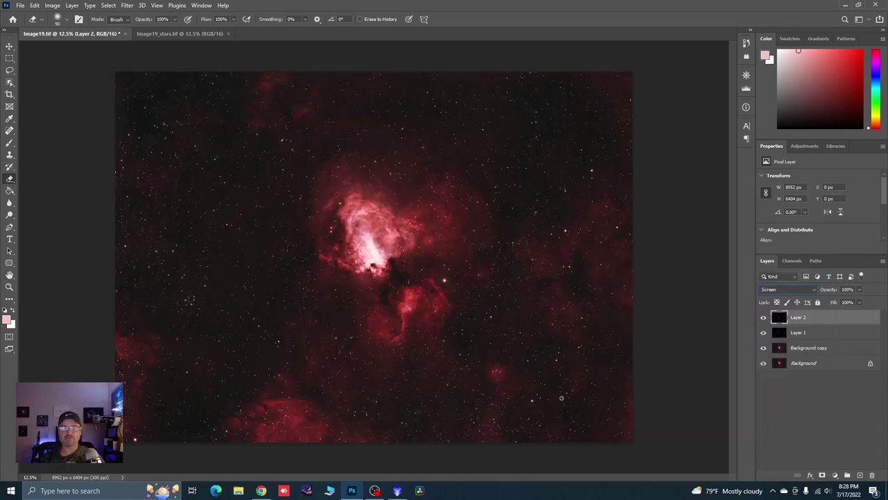
click(859, 290)
drag(861, 303, 831, 303)
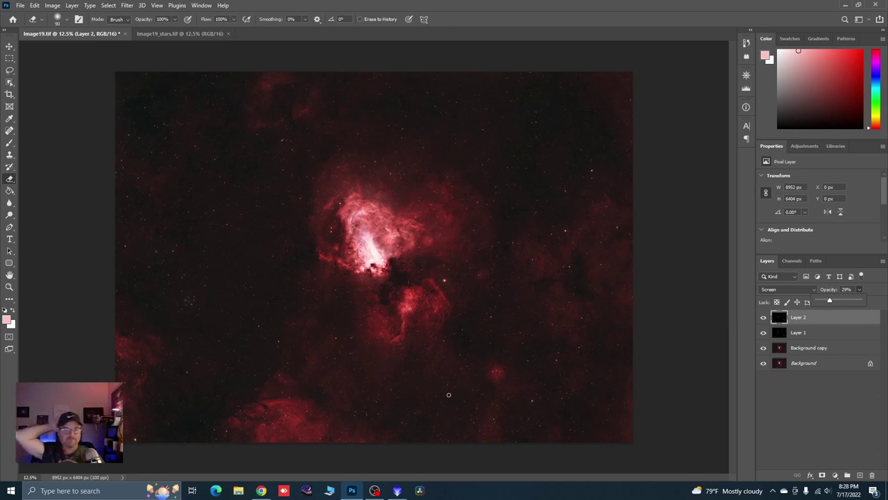
Apply Curves to Background copy, slightly raising the lower midtones and anchoring the shadows at input 20, output 21; compare the preview before applying.
click(788, 352)
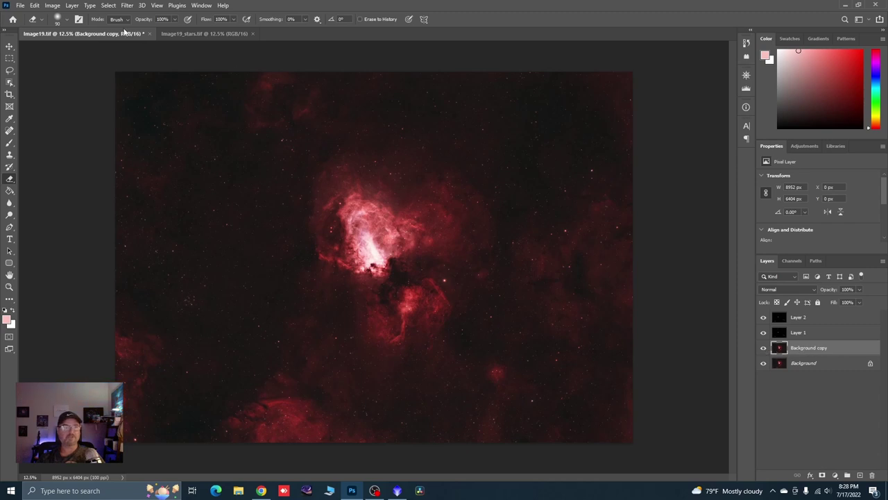
click(52, 6)
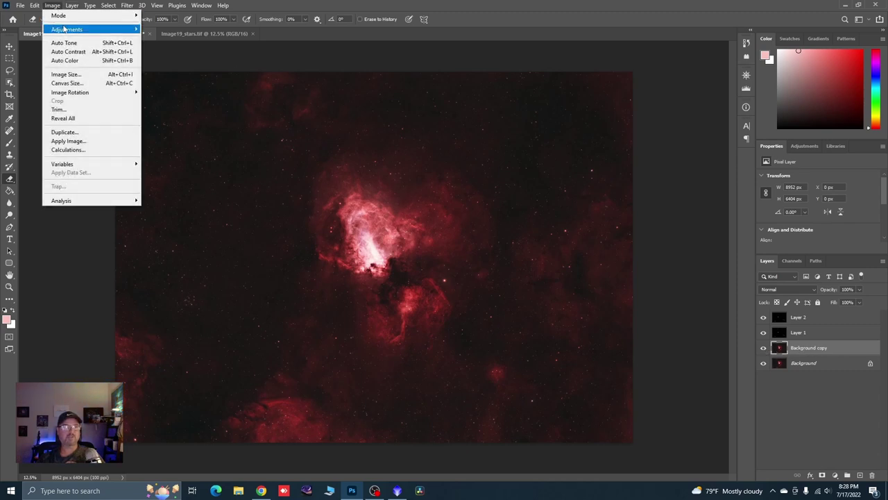
mouse_move(66, 29)
click(155, 47)
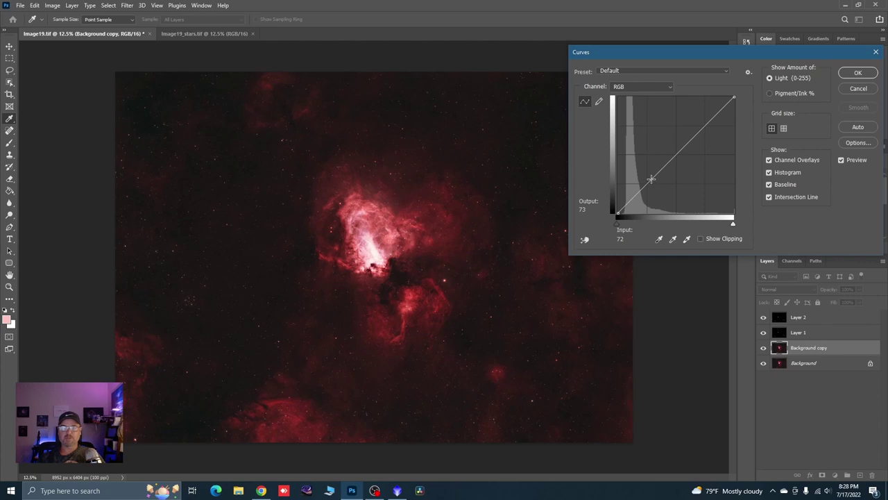
drag(651, 179, 651, 176)
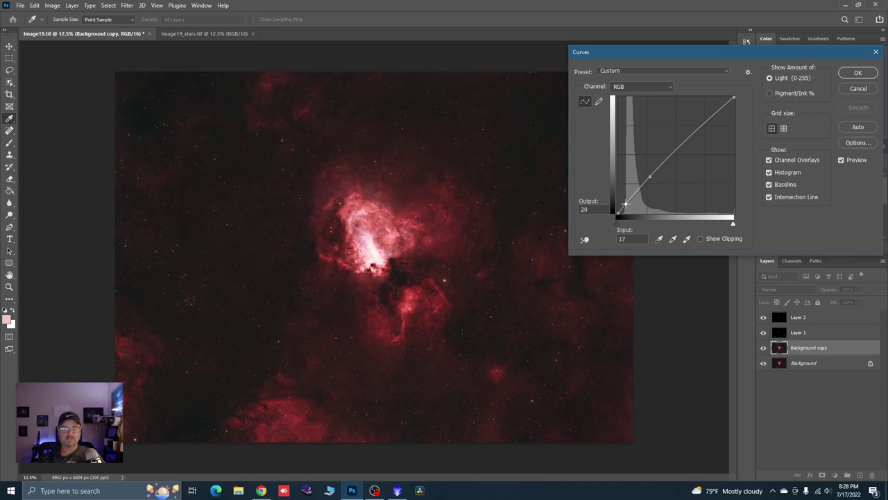
drag(625, 202, 627, 203)
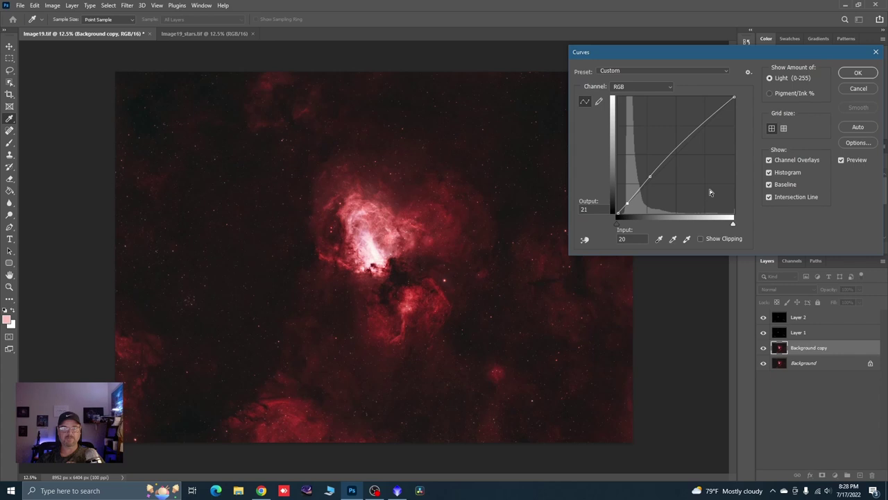
click(842, 160)
click(842, 160)
click(842, 160)
click(842, 161)
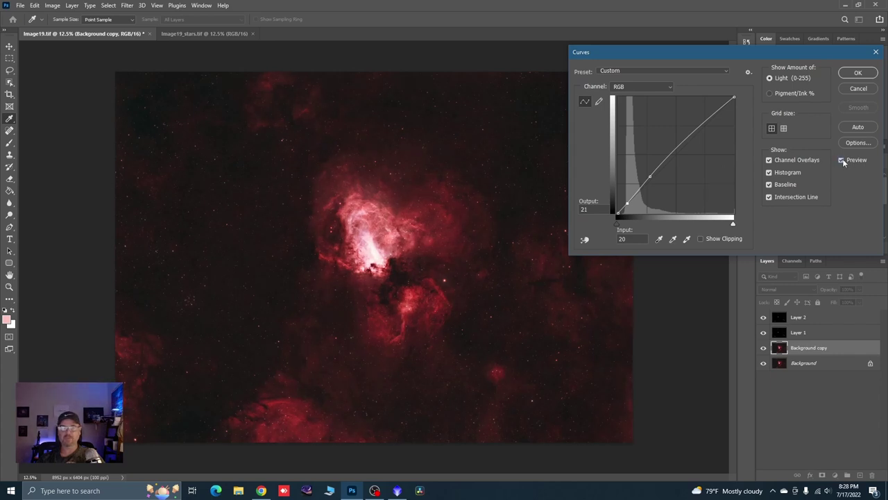
click(859, 73)
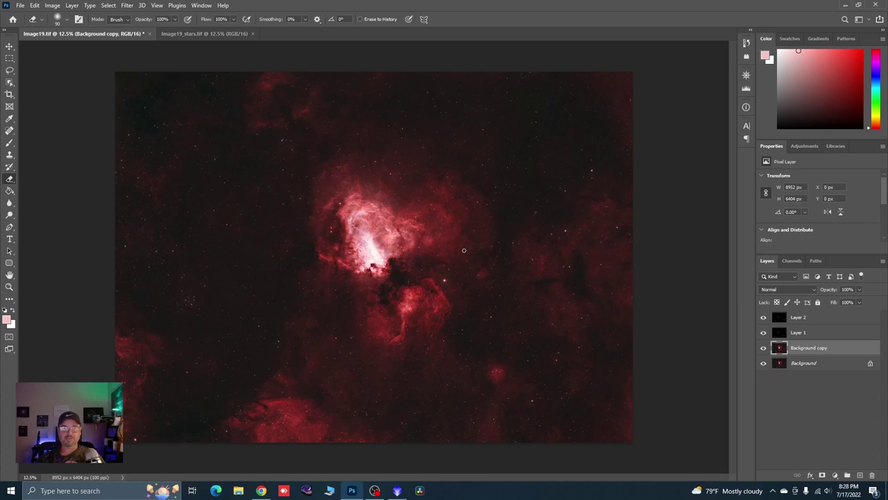
Flatten Image19 into a single Background layer and duplicate that layer.
click(72, 6)
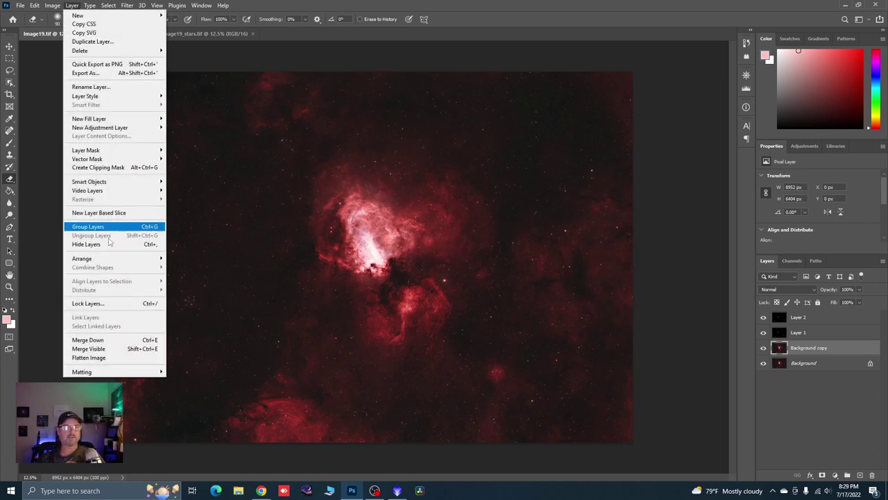
click(97, 358)
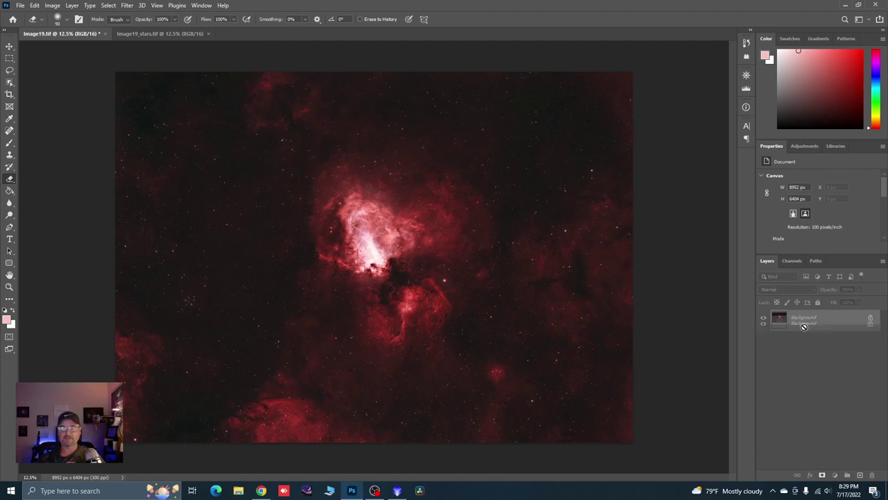
drag(793, 321, 860, 474)
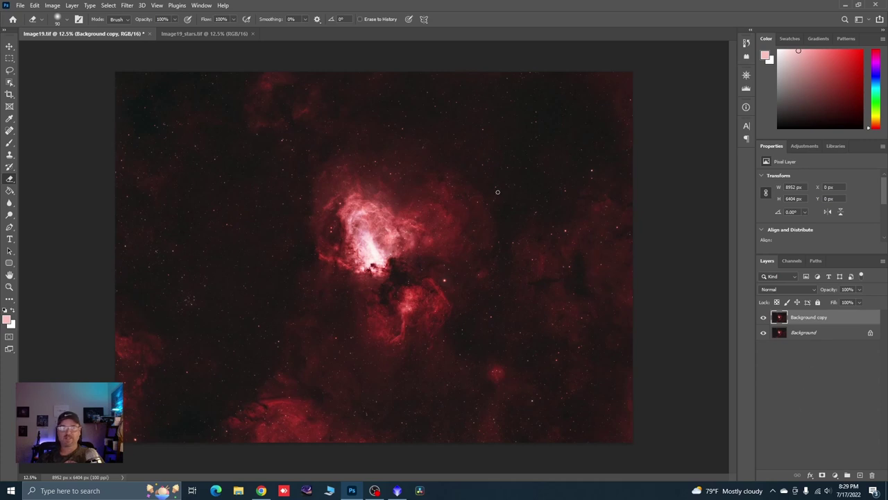
Select the entire Image19_stars image, brighten it with a Levels midtone value of 1.36, and copy it.
click(192, 35)
key(ctrl+a)
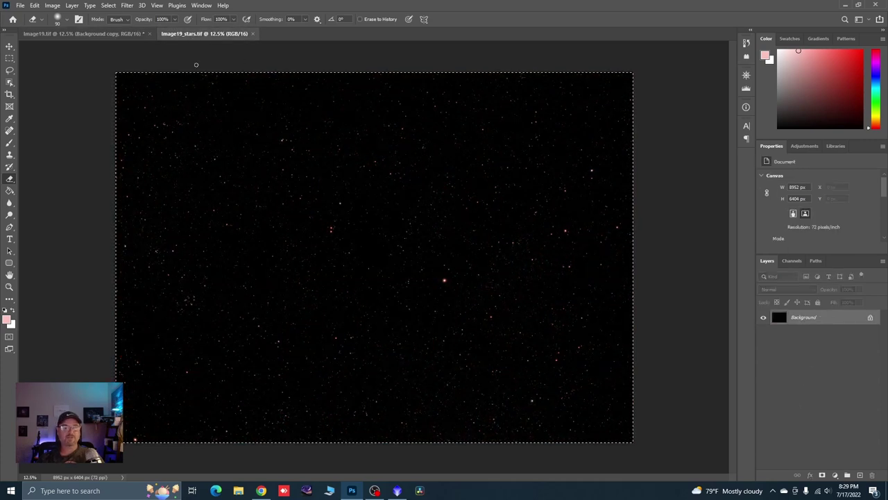
click(52, 5)
mouse_move(104, 29)
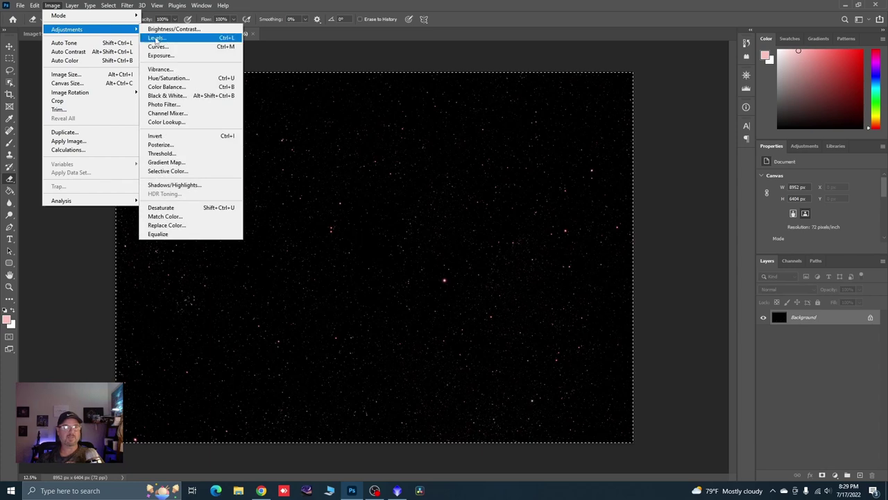
click(156, 39)
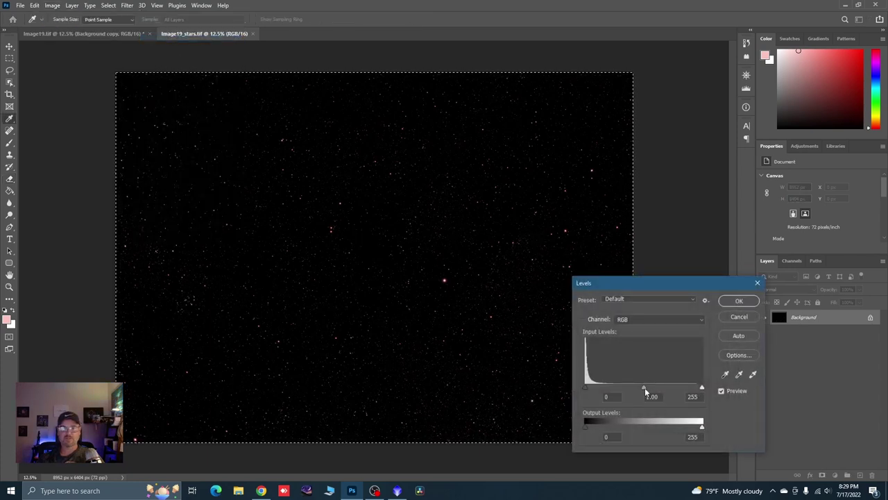
drag(645, 391, 633, 390)
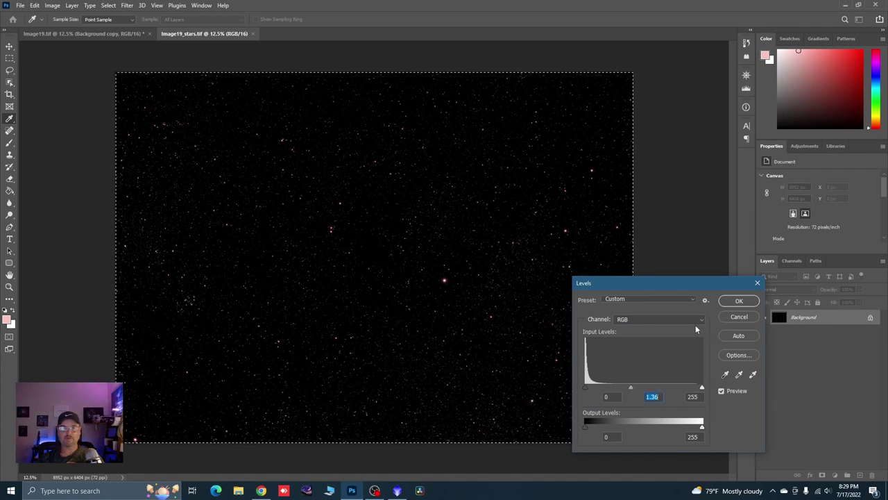
click(739, 301)
key(e)
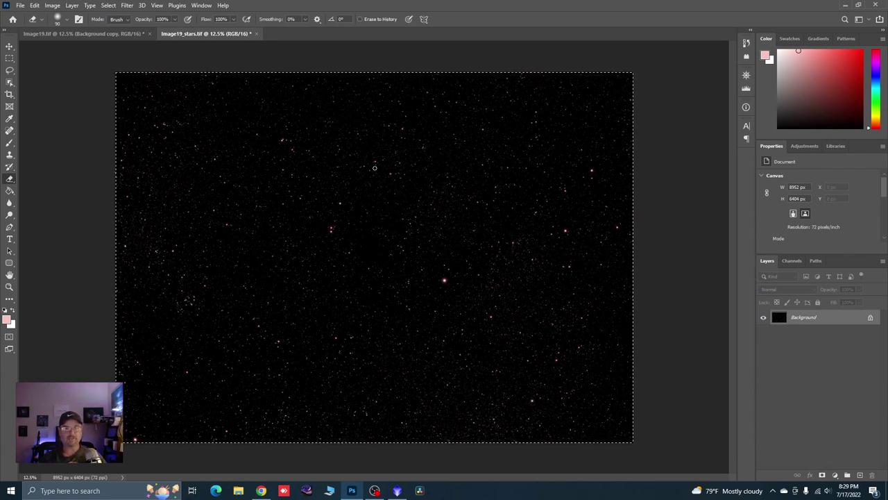
Paste the brightened stars into Image19 as a layer beneath Background copy, and set that layer's blend mode to Screen.
click(89, 34)
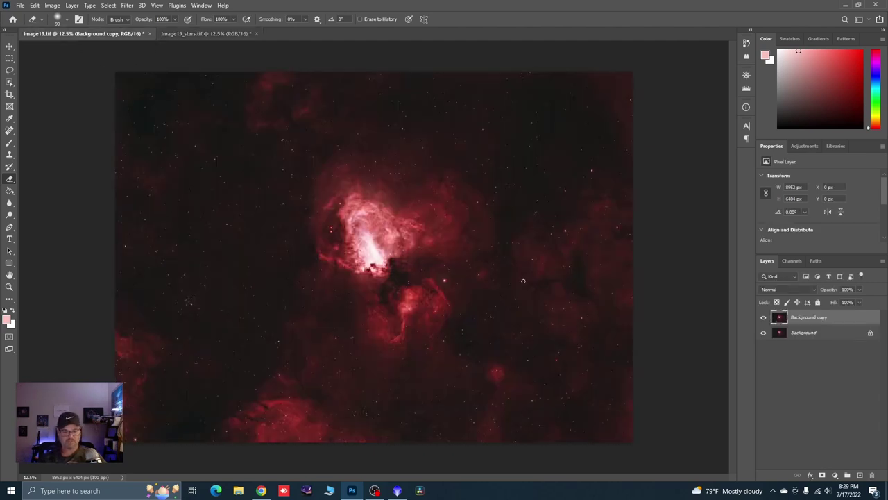
key(ctrl+v)
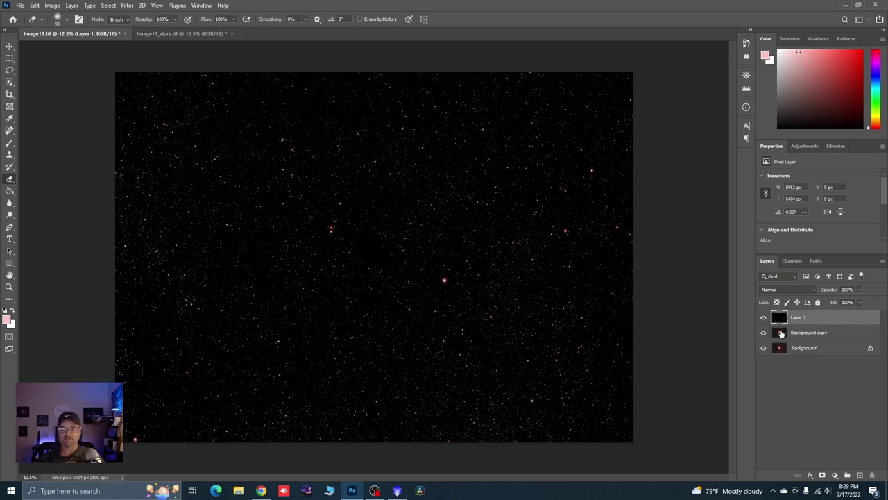
drag(781, 334, 781, 316)
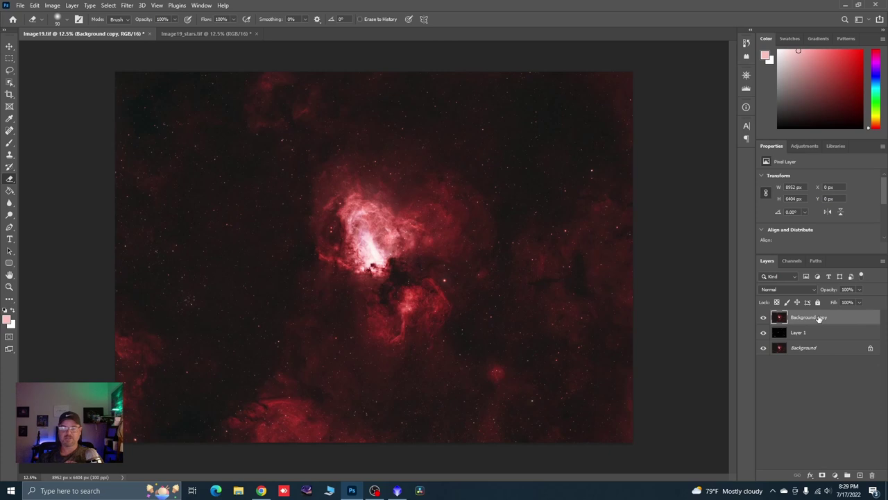
click(795, 335)
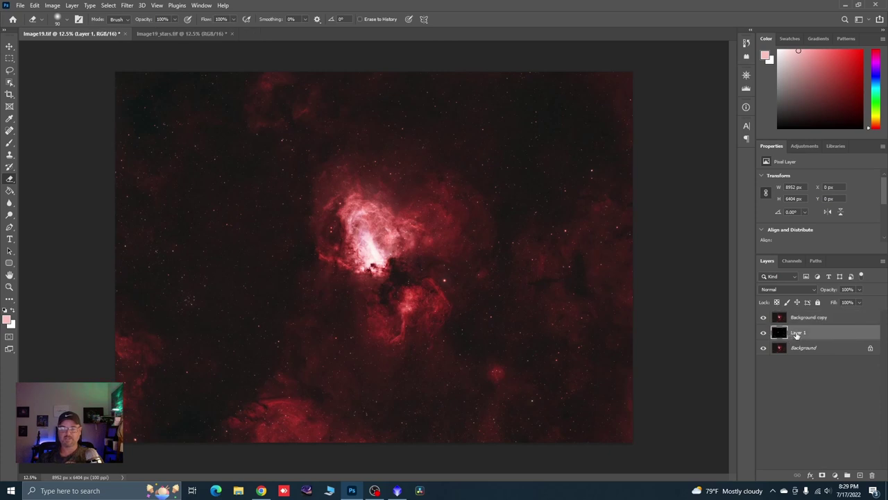
click(814, 290)
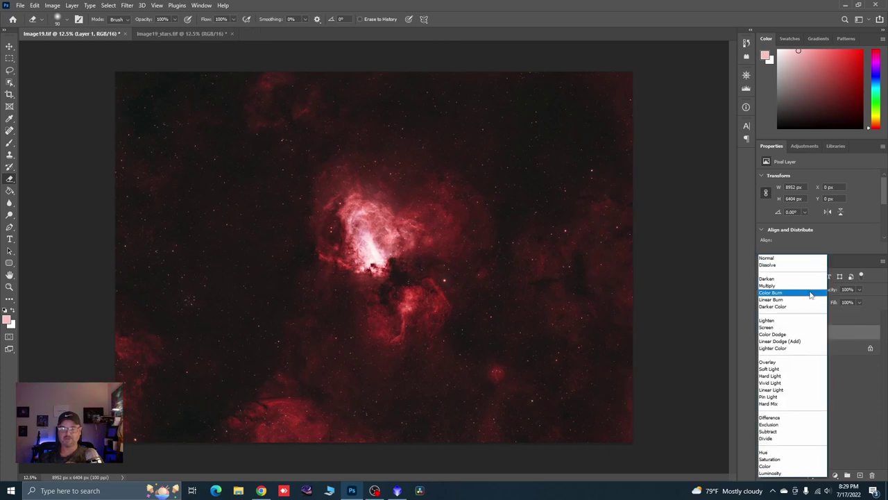
click(774, 329)
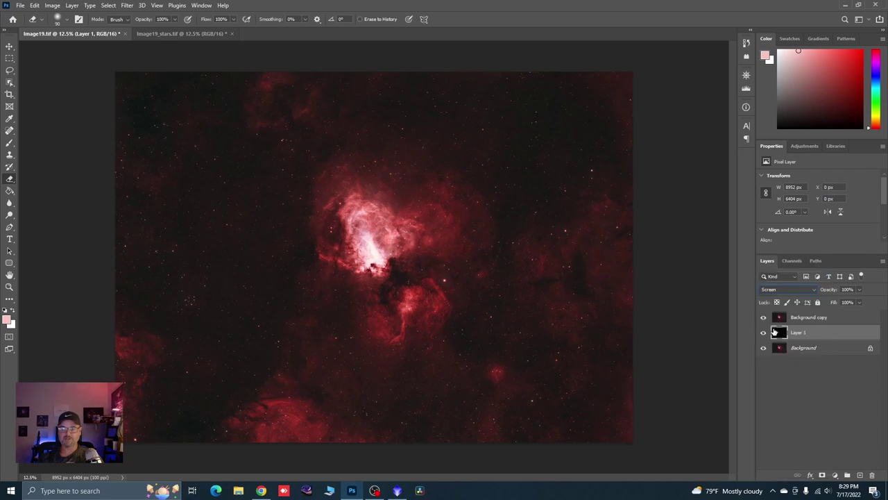
Erase small spots of Background copy over the brighter stars around the nebula, using eraser sizes of 150, 125 and 90 px.
click(820, 317)
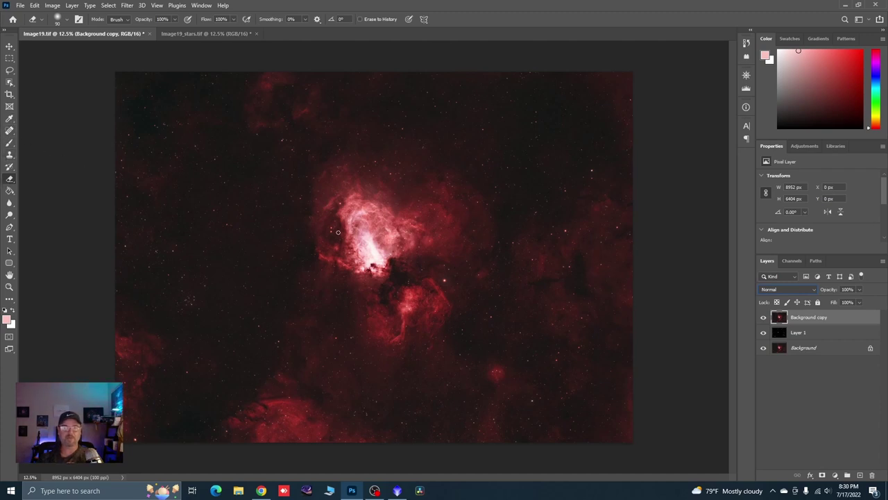
click(9, 286)
drag(444, 288, 460, 294)
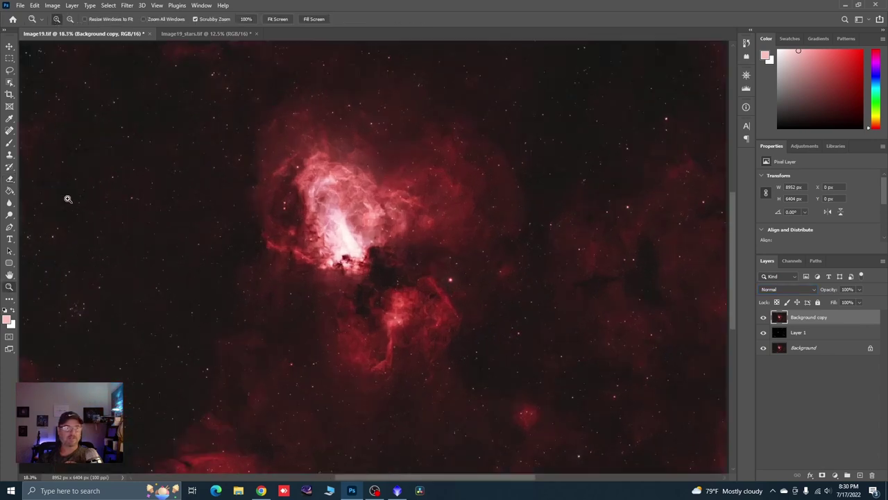
click(9, 178)
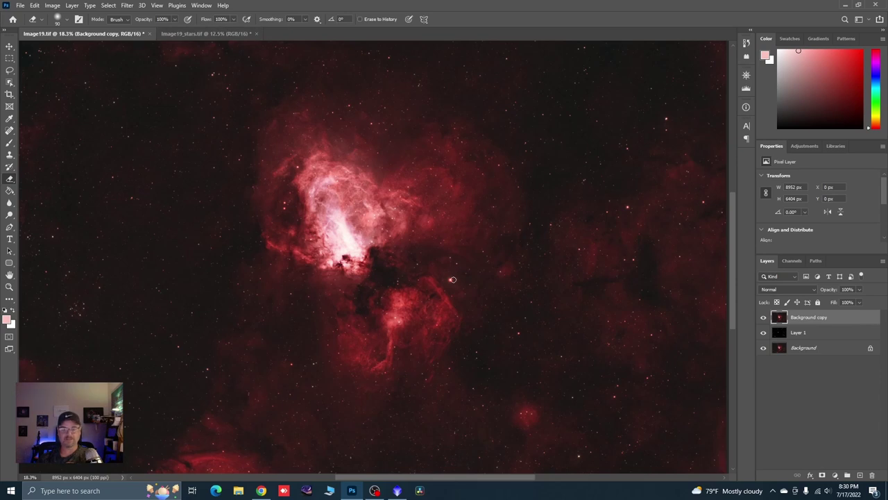
key(bracketright)
key(bracketright)
key(bracketright)
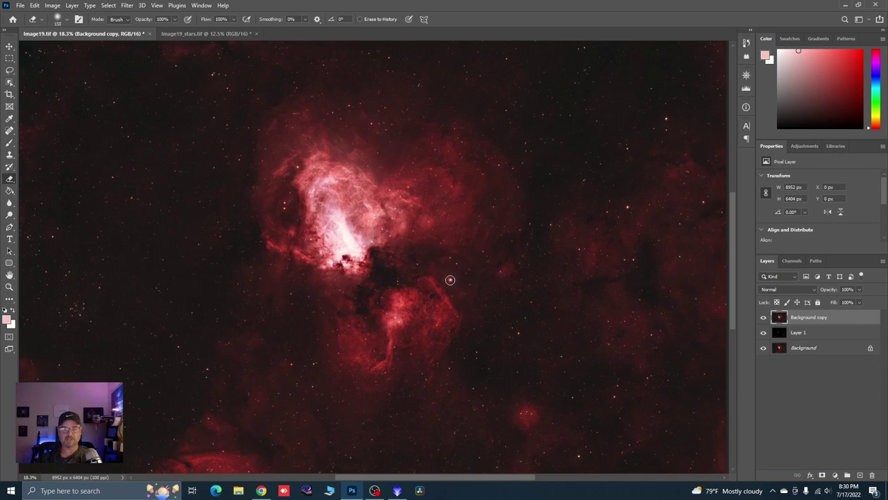
key(bracketleft)
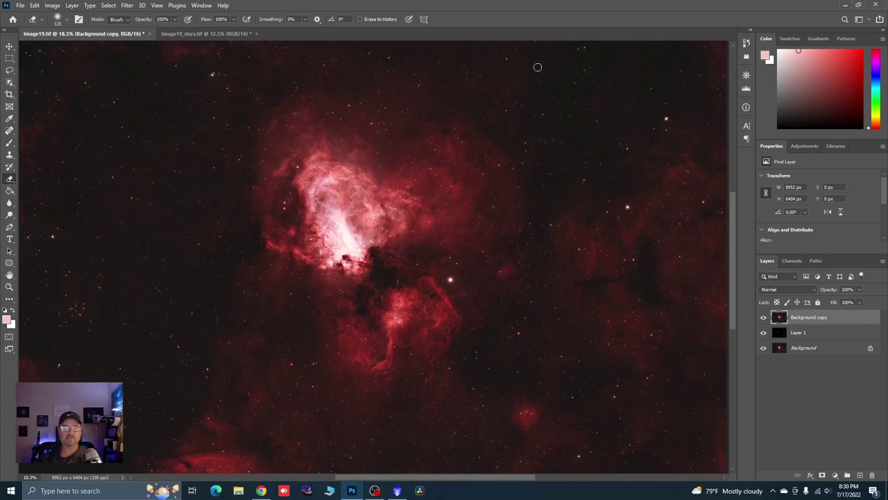
key(bracketleft)
key(bracketleft)
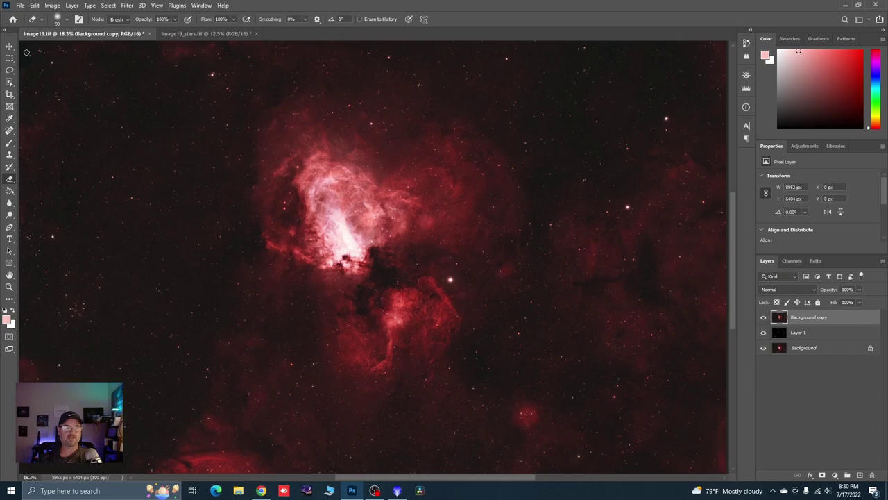
Erase more small spots of Background copy over stars around the nebula, using eraser sizes of 100, 125 and 90 px.
key(bracketright)
scroll(590, 238, down, 1)
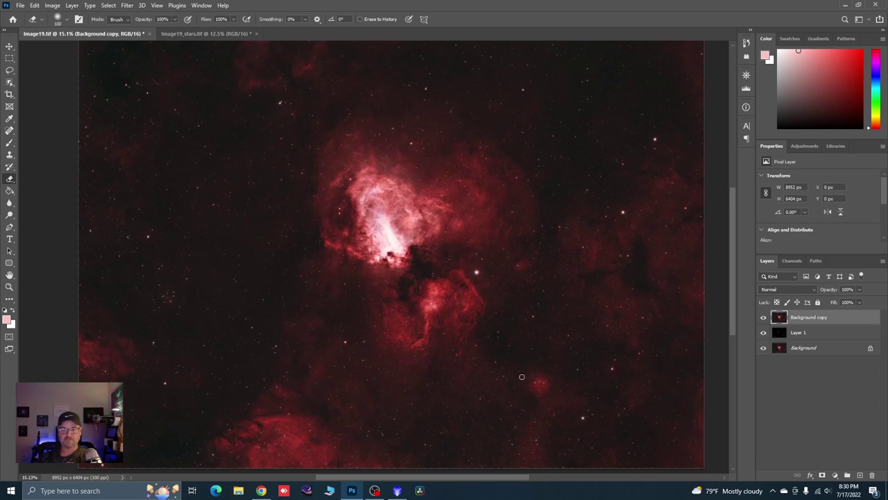
key(bracketright)
scroll(452, 309, up, 1)
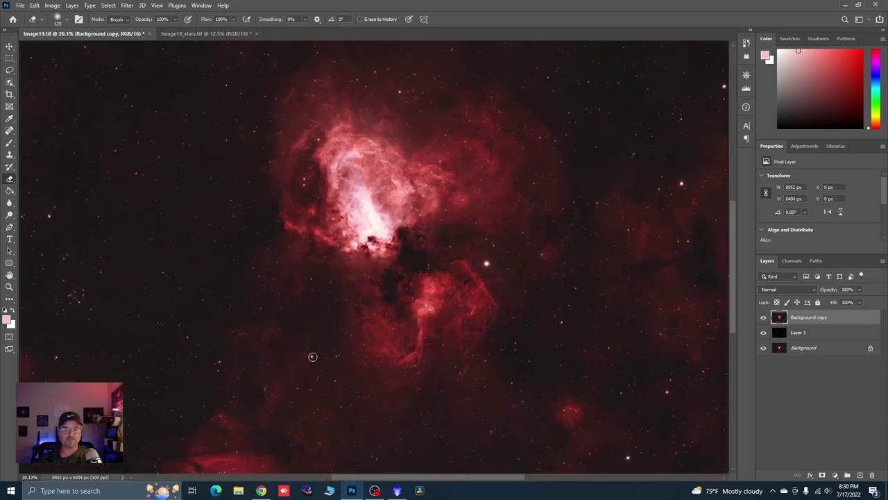
key(bracketleft)
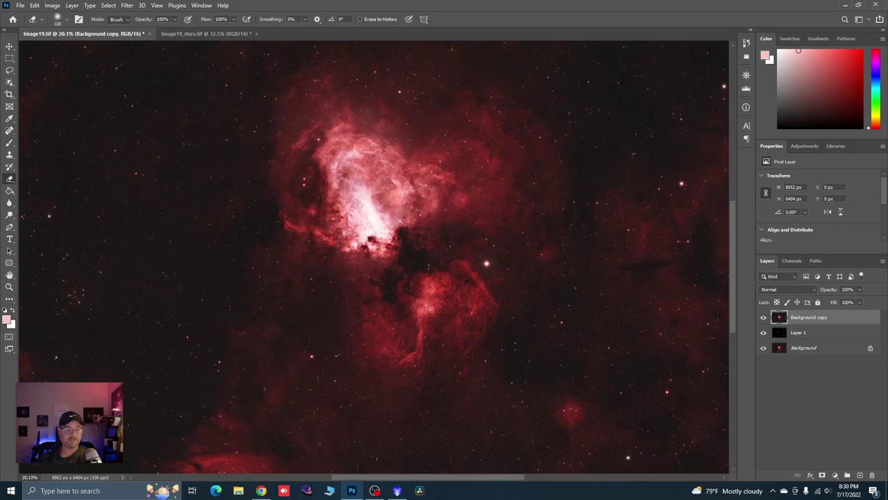
key(bracketleft)
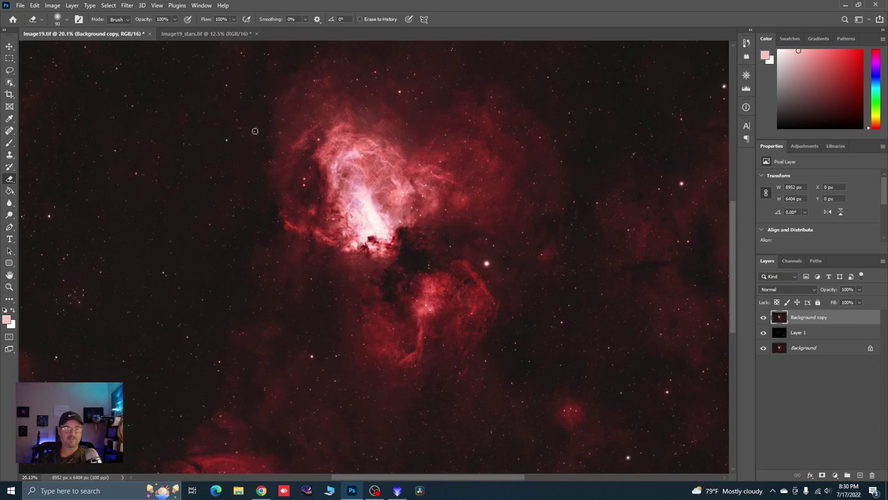
key(bracketright)
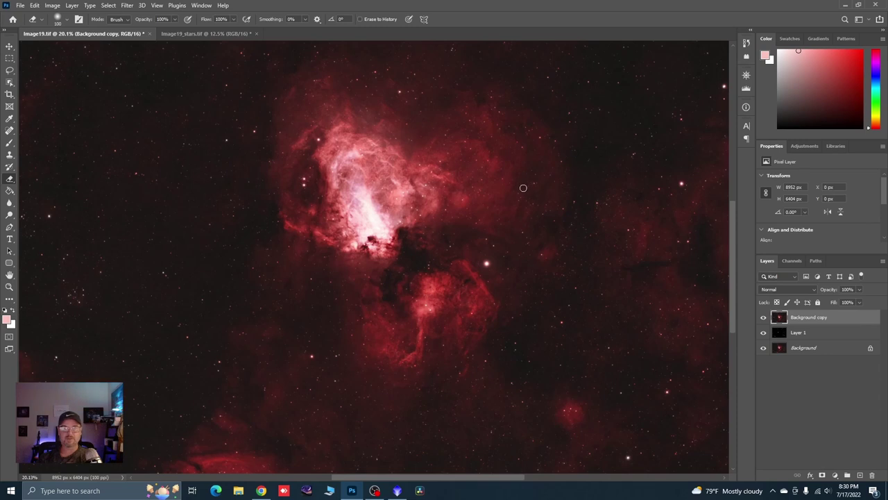
Bring out further stars across the whole frame by erasing small spots of Background copy with 125, 100, 90 and 80 px erasers.
scroll(354, 312, down, 2)
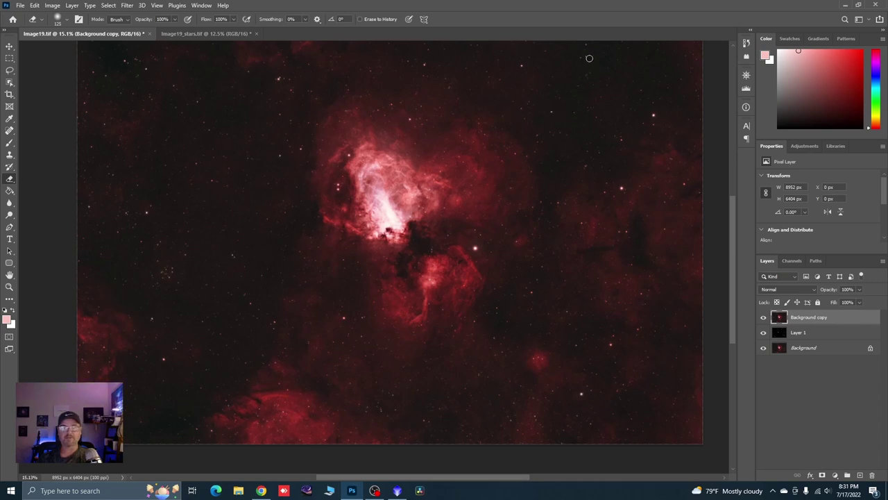
scroll(497, 113, down, 1)
scroll(530, 79, up, 1)
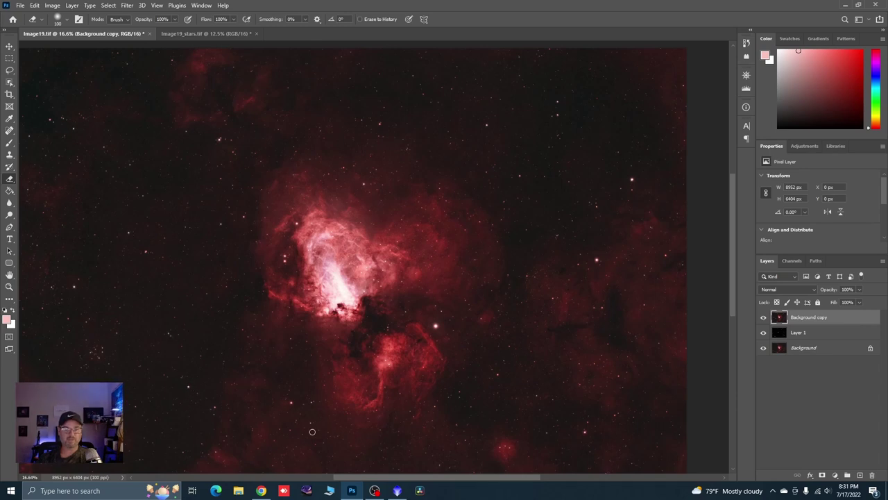
scroll(314, 399, up, 1)
scroll(317, 398, up, 1)
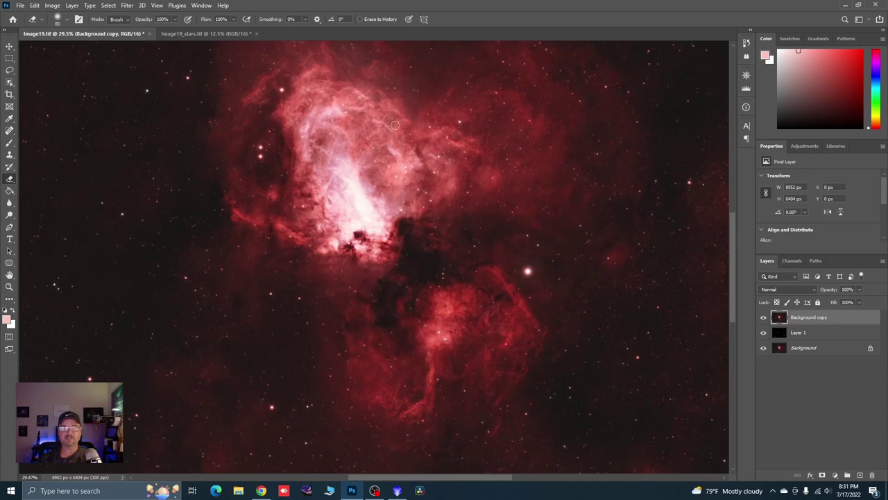
scroll(425, 371, down, 5)
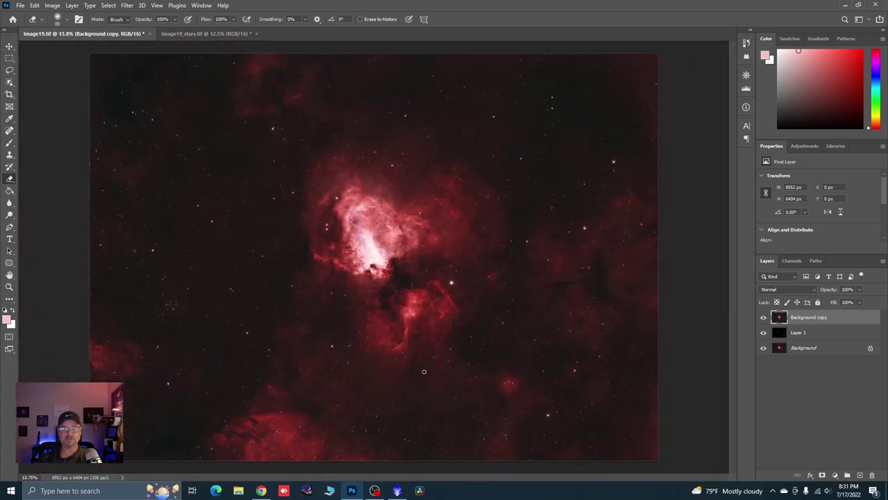
scroll(380, 440, up, 2)
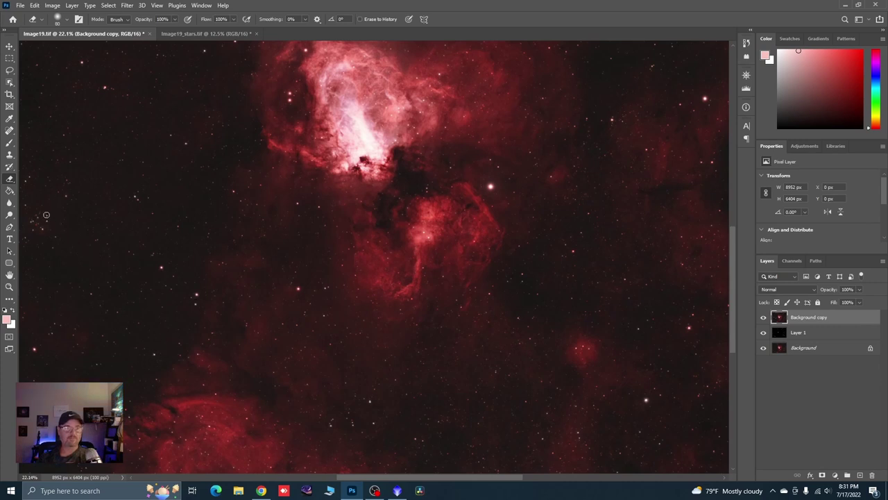
scroll(287, 288, down, 2)
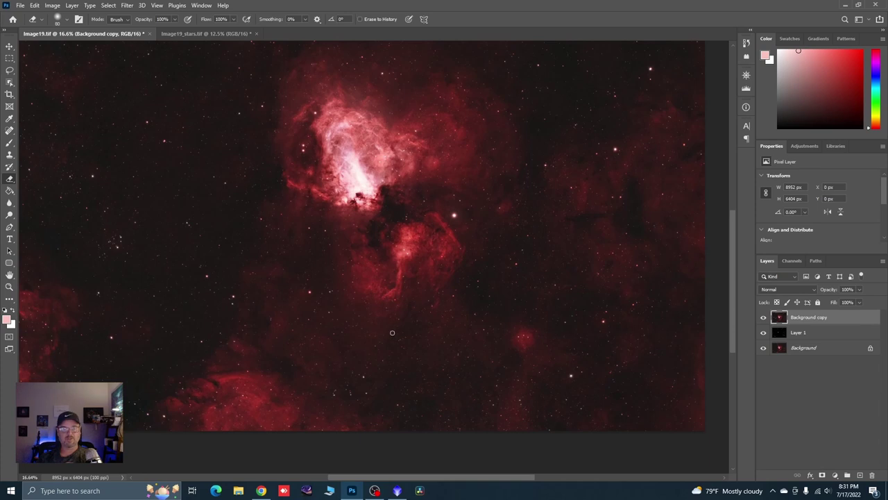
scroll(357, 294, down, 1)
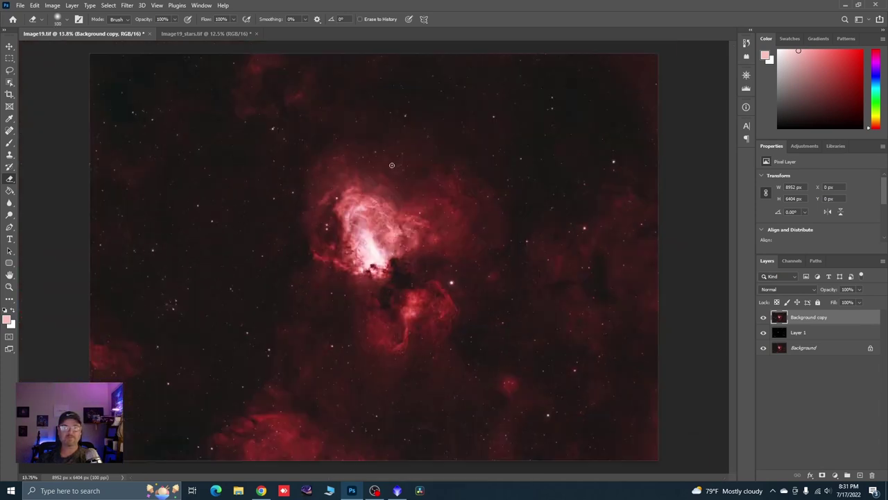
scroll(323, 183, up, 3)
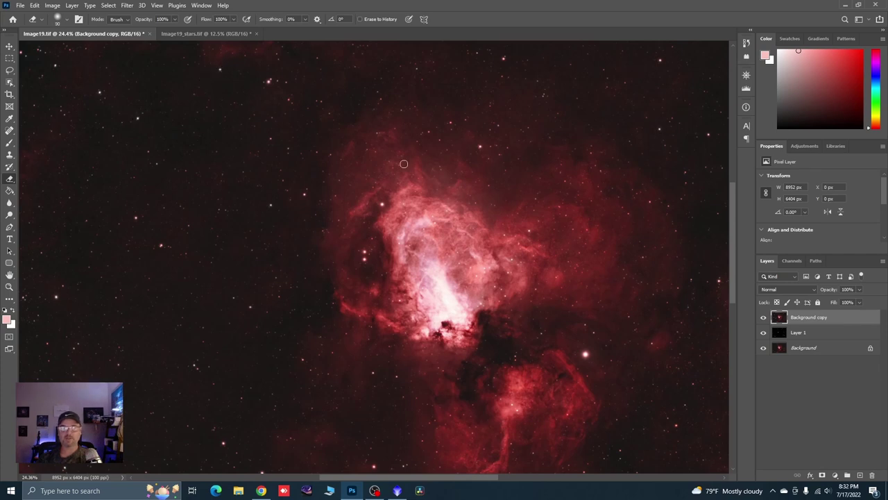
scroll(402, 165, down, 3)
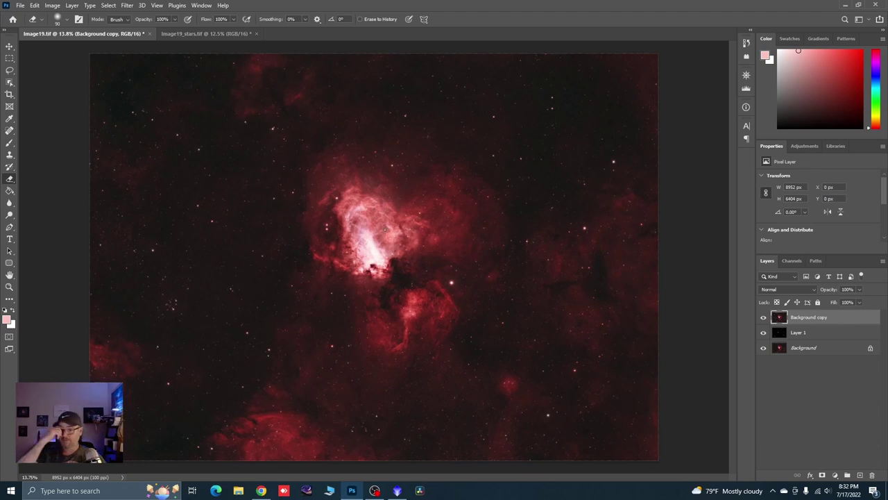
Set the opacity of the stars layer, Layer 1, to 73%.
click(830, 336)
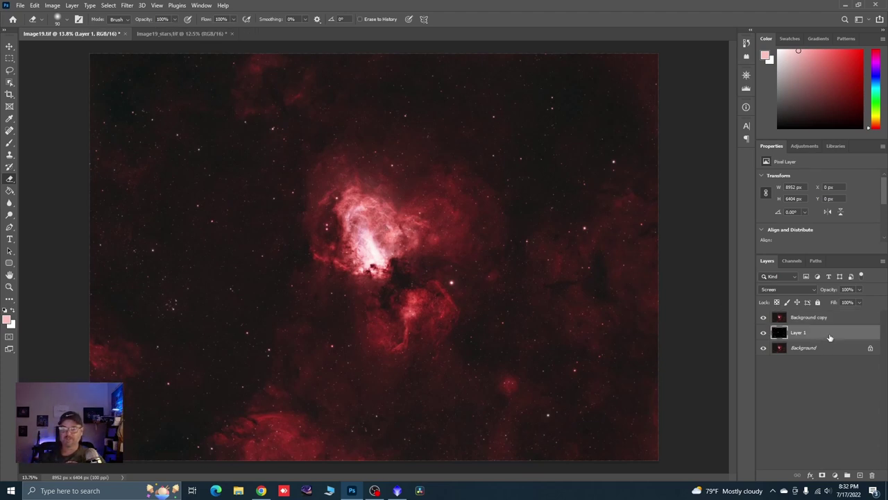
click(860, 290)
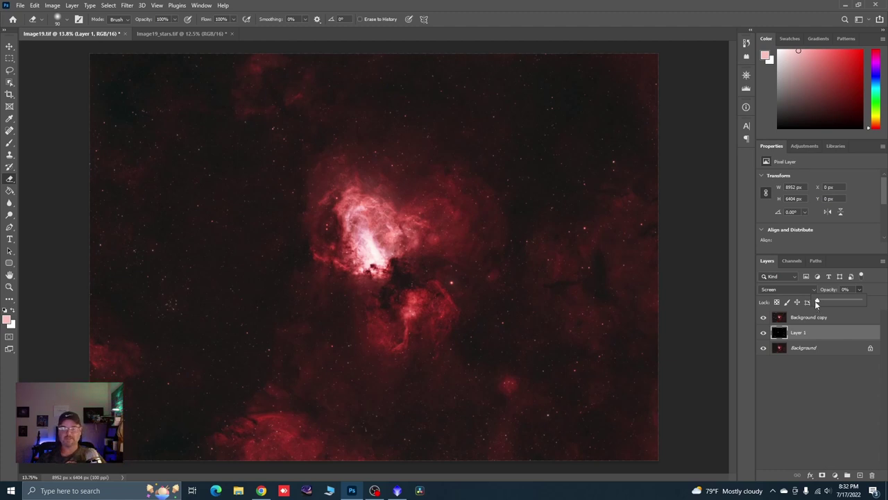
drag(817, 302, 850, 302)
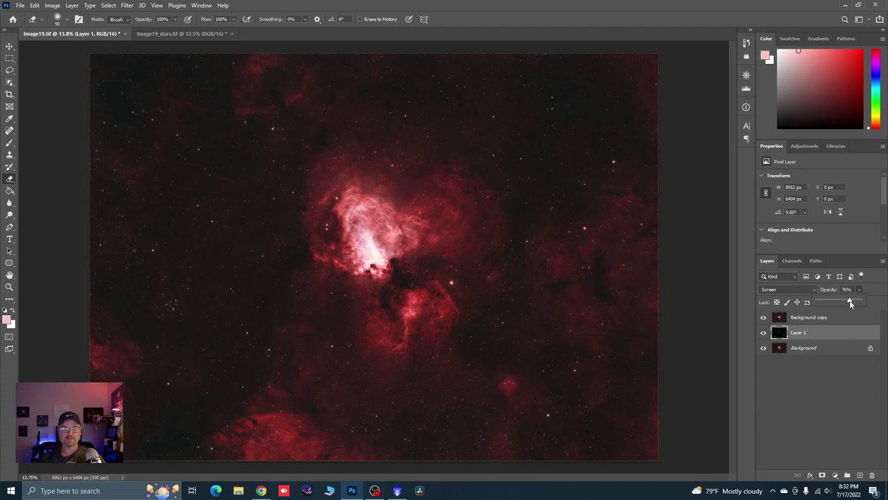
drag(854, 302, 815, 304)
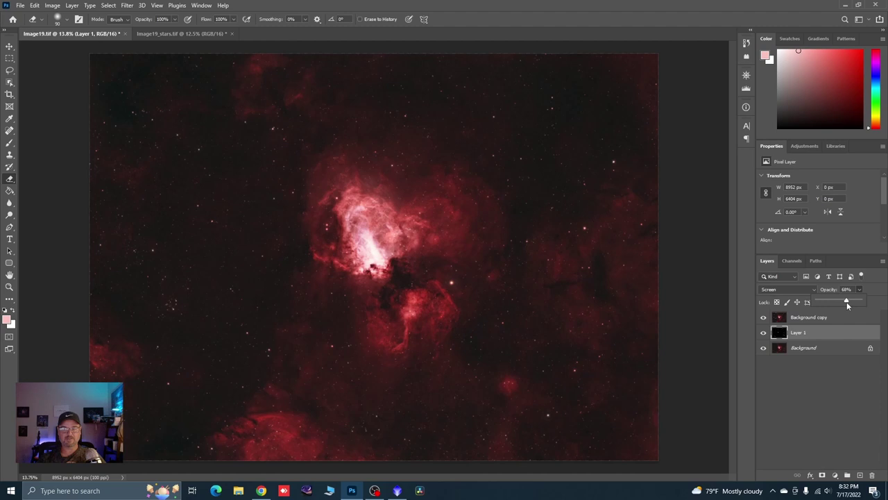
drag(845, 301, 847, 304)
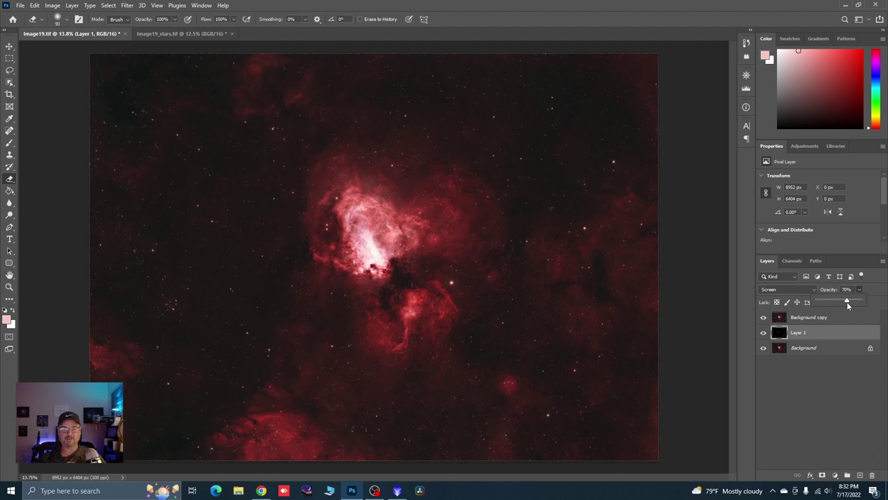
click(763, 337)
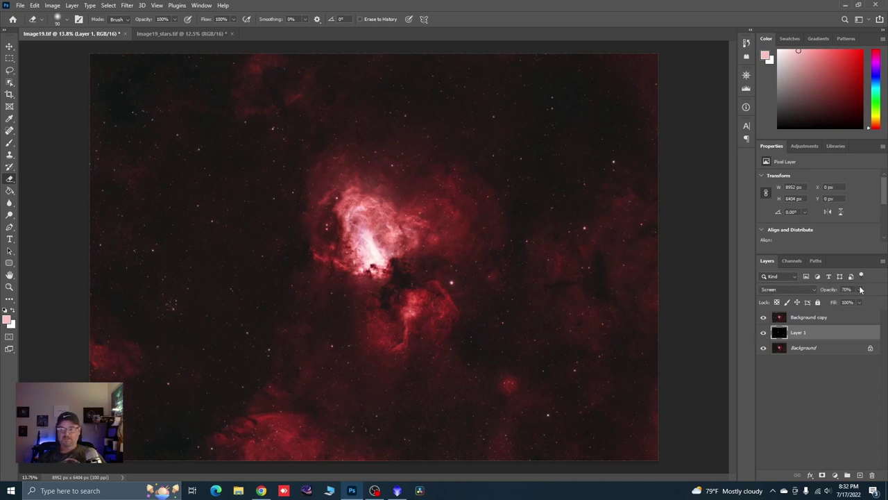
drag(860, 300, 863, 303)
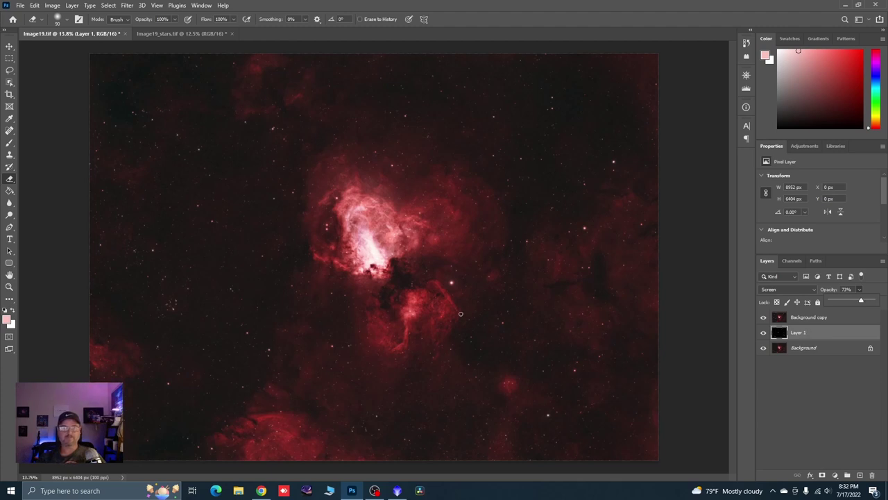
Flatten Image19 into a single layer and save the file.
click(71, 6)
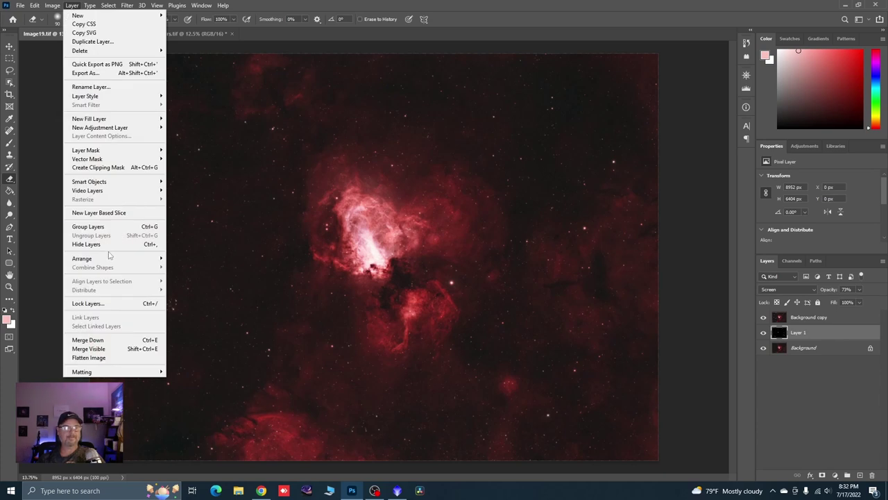
click(93, 357)
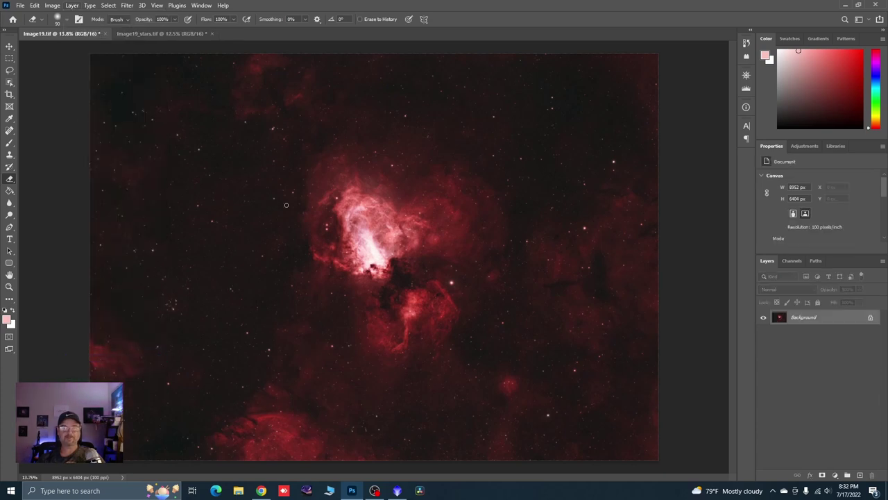
click(19, 5)
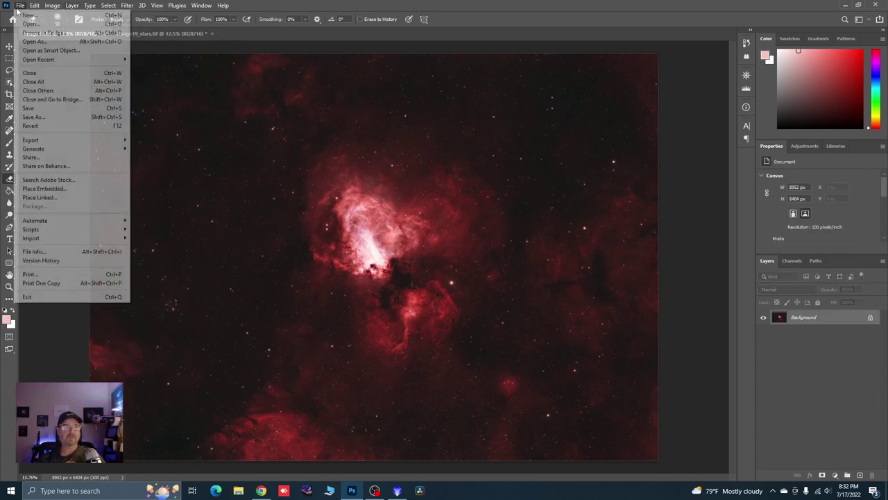
click(32, 107)
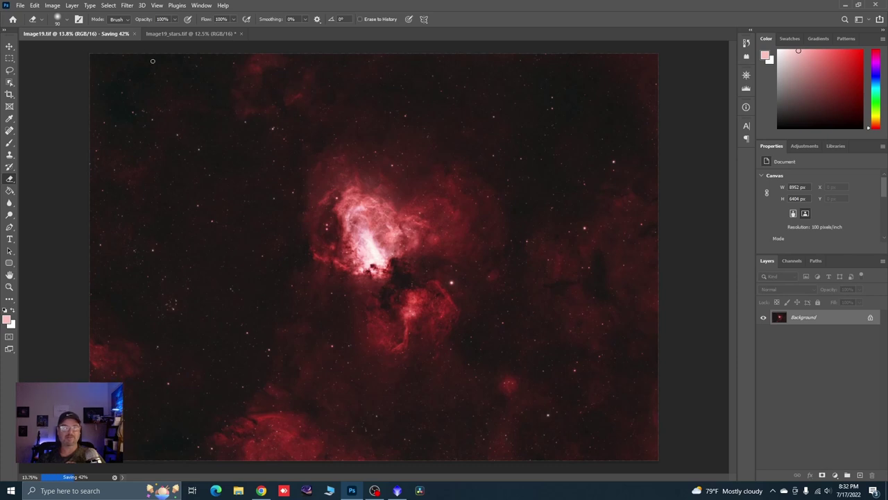
Switch to PixInsight and open Image19 from the New folder inside the Omega Nebula folder.
click(844, 4)
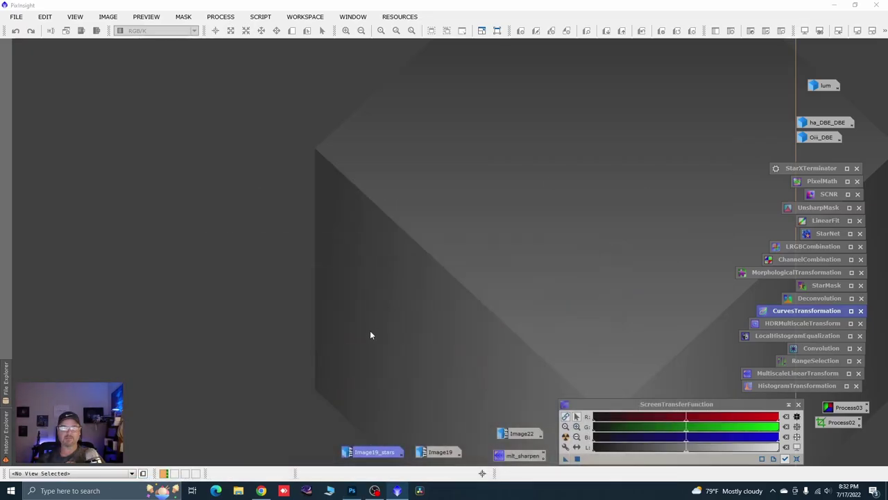
click(16, 17)
click(31, 30)
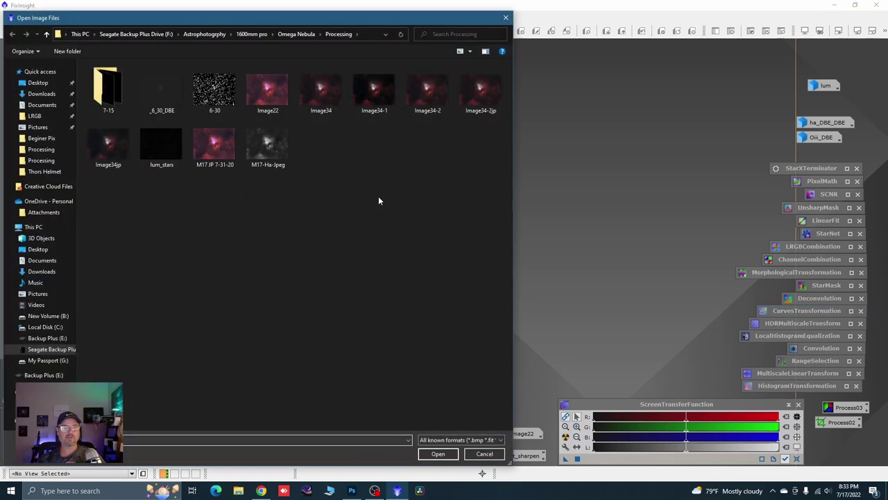
click(47, 33)
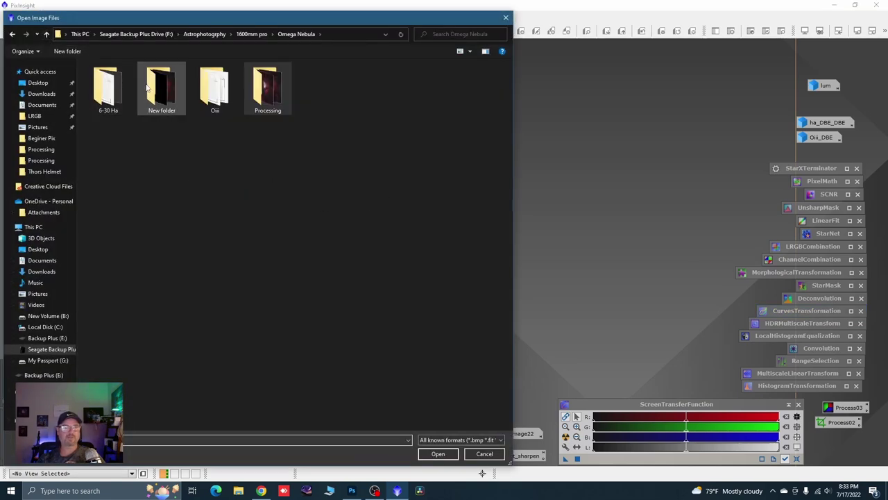
double_click(147, 87)
click(107, 88)
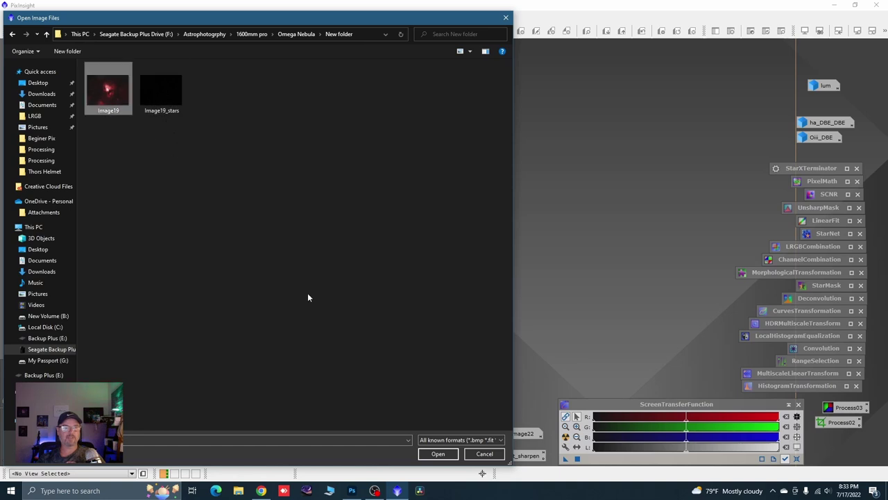
click(452, 457)
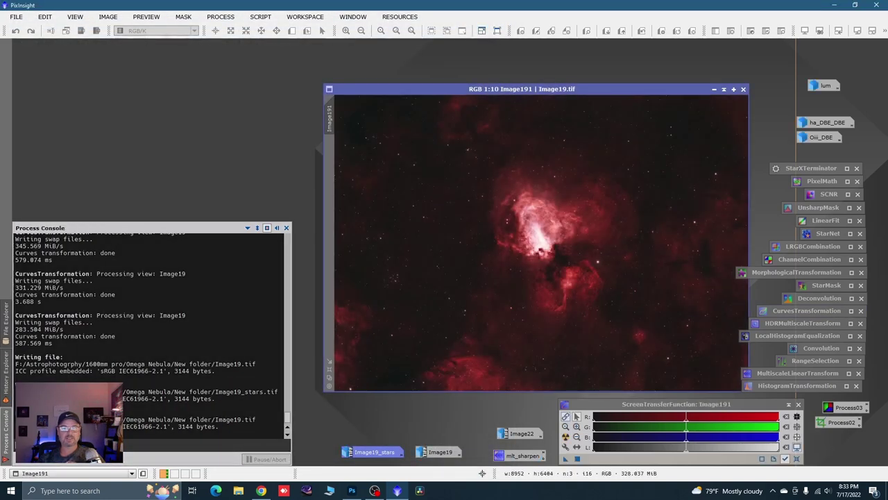
Make room for the Image191 window and enlarge it, and extract its lightness as a separate grayscale image.
drag(473, 89, 387, 79)
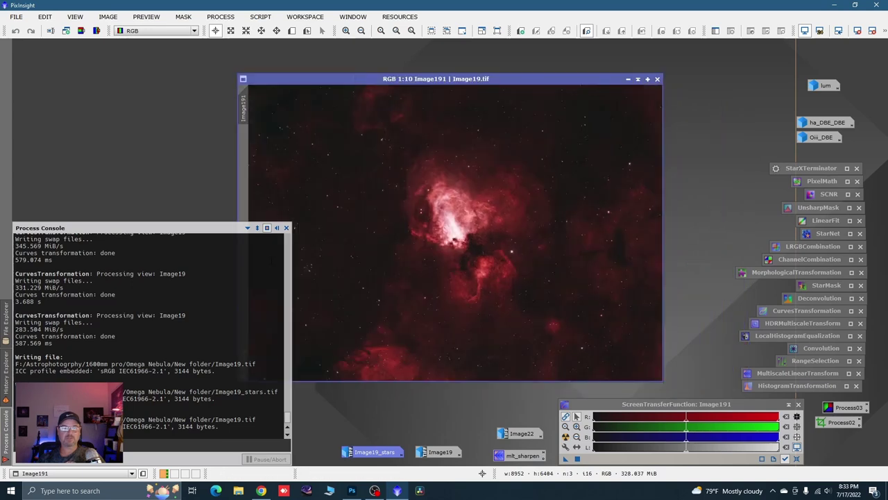
click(286, 229)
drag(334, 80, 143, 64)
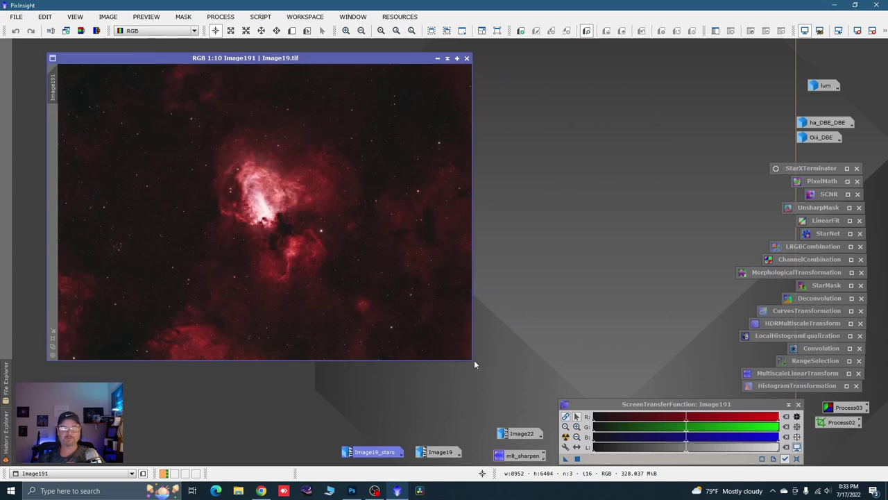
drag(474, 359, 547, 425)
scroll(430, 343, up, 1)
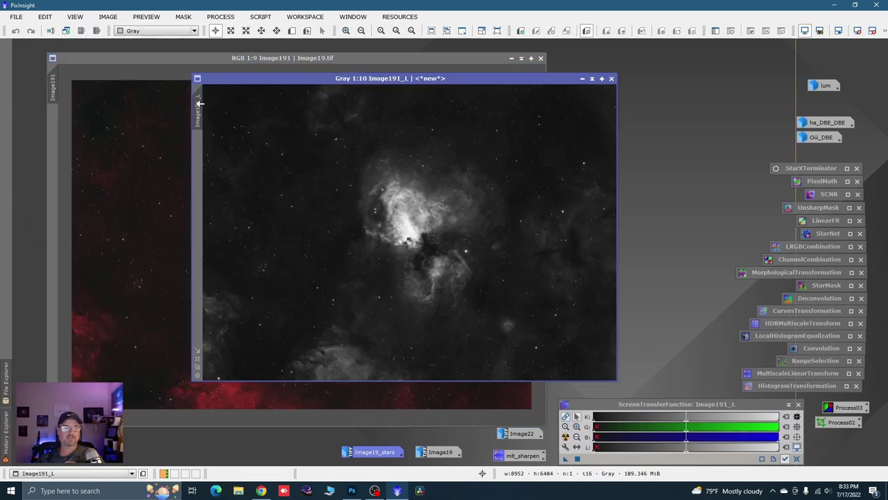
Apply Image191_L as a mask to Image191, minimize the mask image, and hide the red mask overlay.
drag(199, 103, 54, 126)
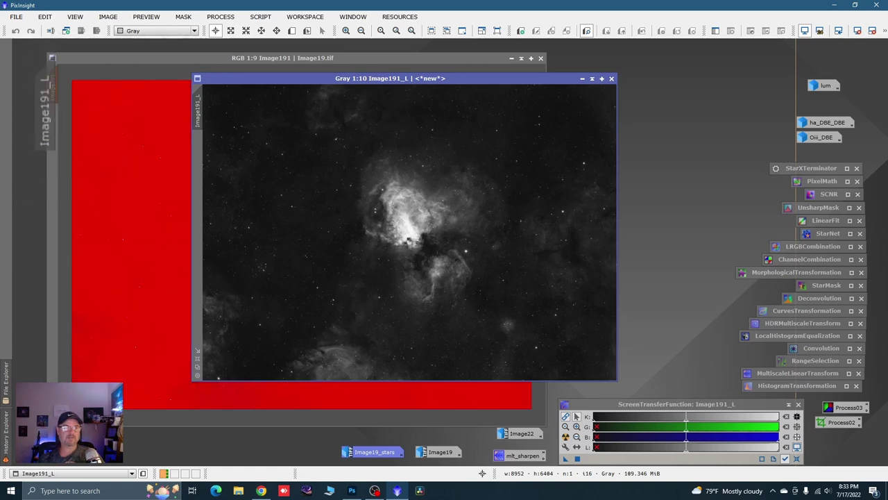
click(582, 78)
right_click(358, 322)
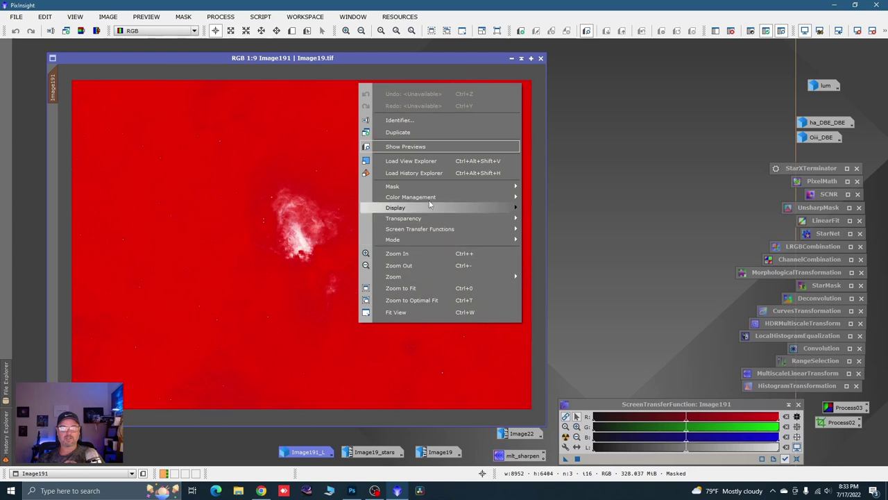
mouse_move(430, 187)
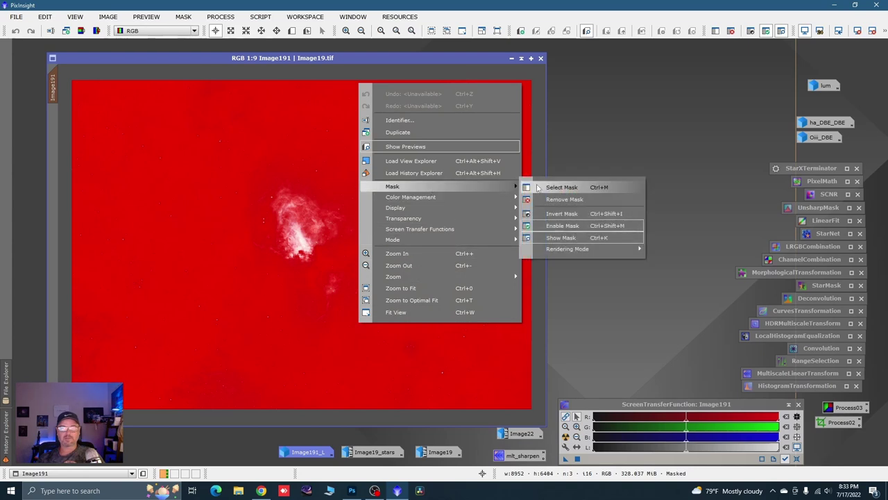
click(562, 238)
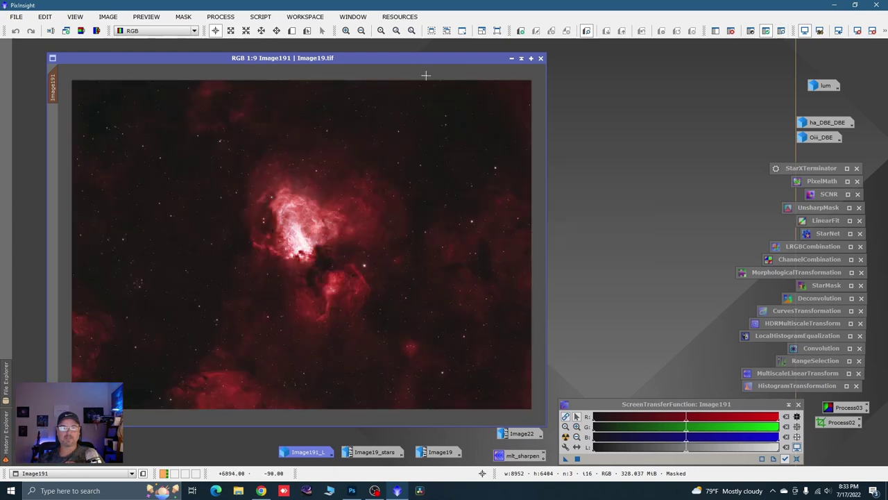
Load the saved mlt_sharpen MultiscaleLinearTransform settings, and create and open a preview around the bright nebula in Image191.
drag(403, 59, 380, 52)
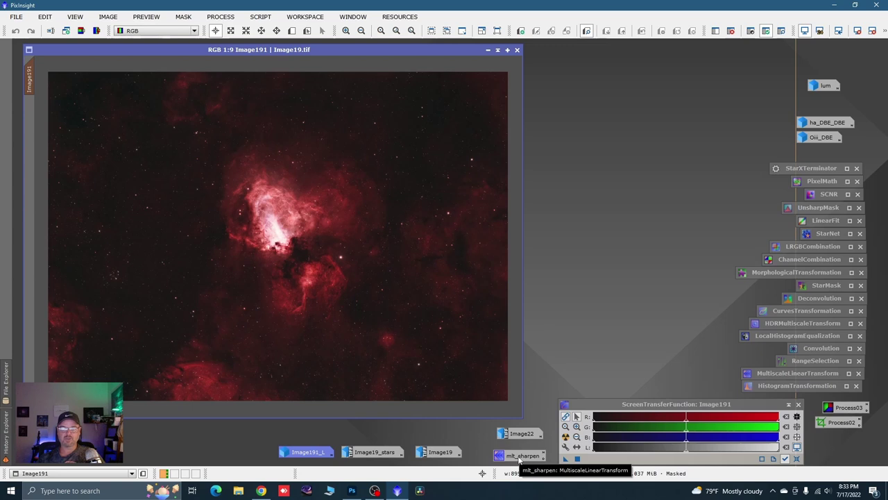
click(519, 458)
double_click(520, 457)
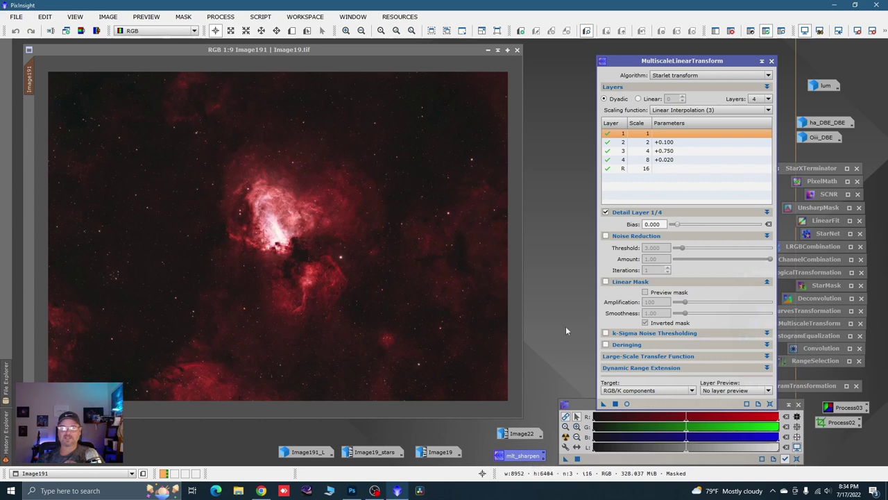
drag(596, 258, 579, 257)
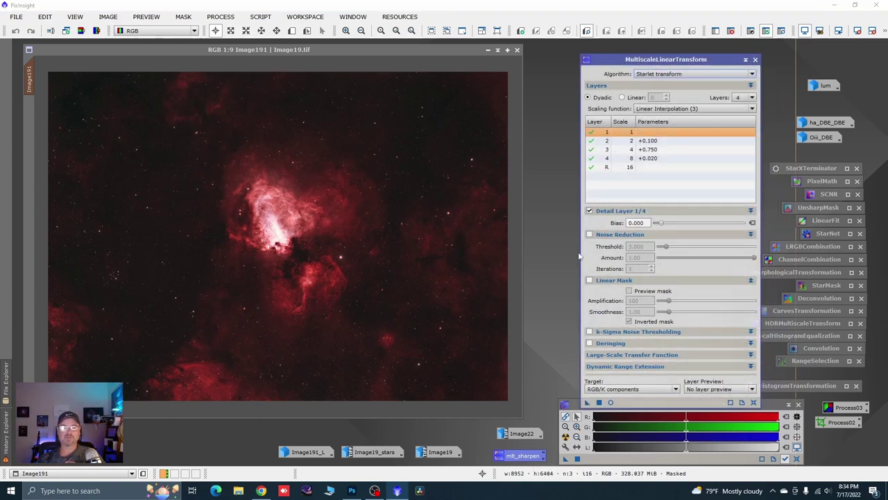
key(alt+n)
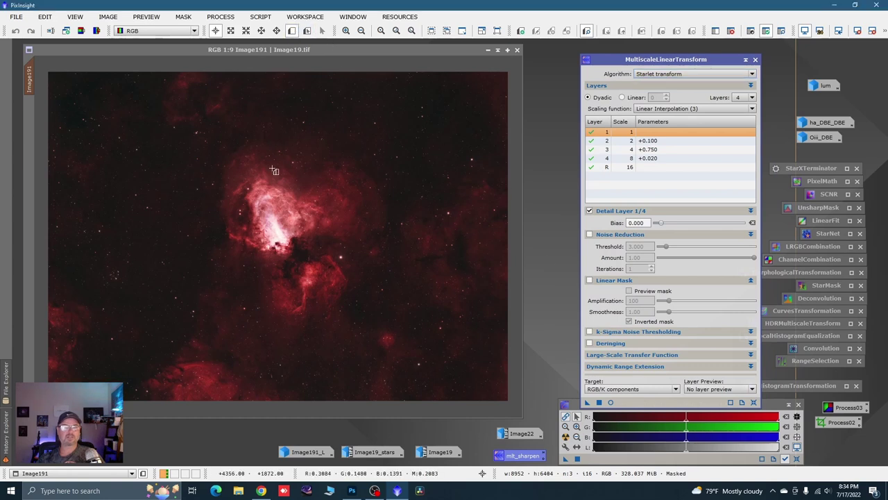
drag(171, 144, 381, 311)
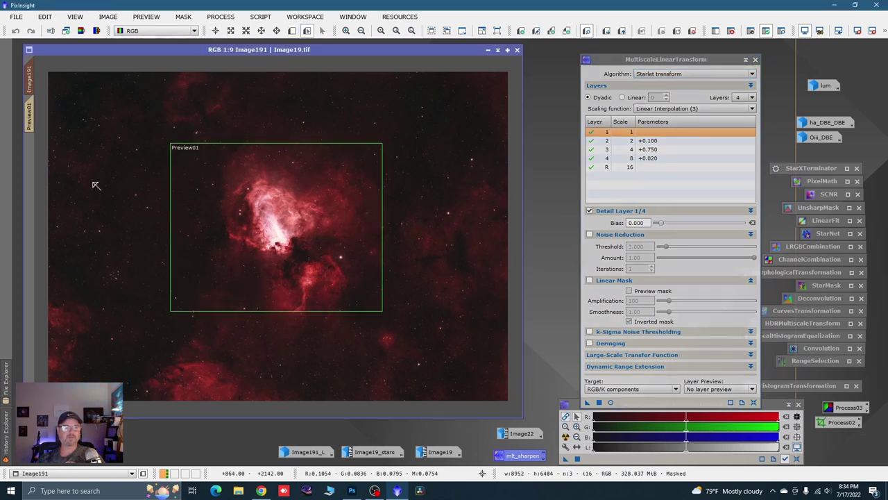
click(29, 115)
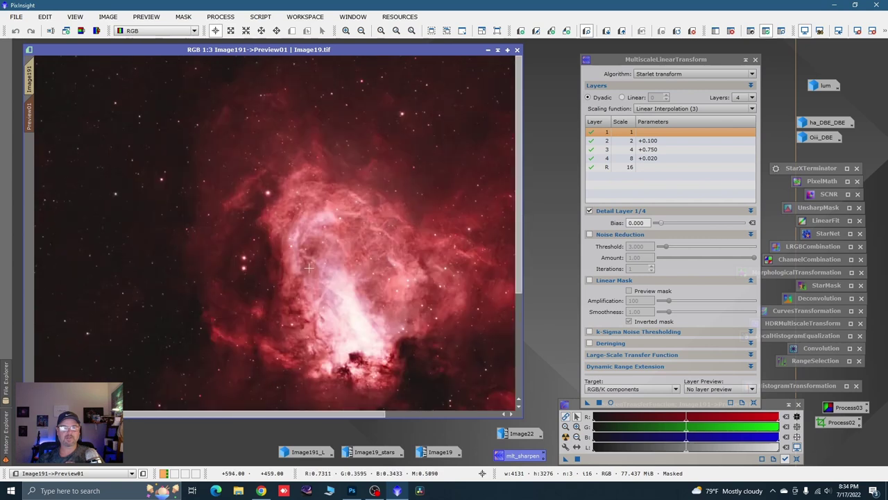
scroll(309, 267, down, 1)
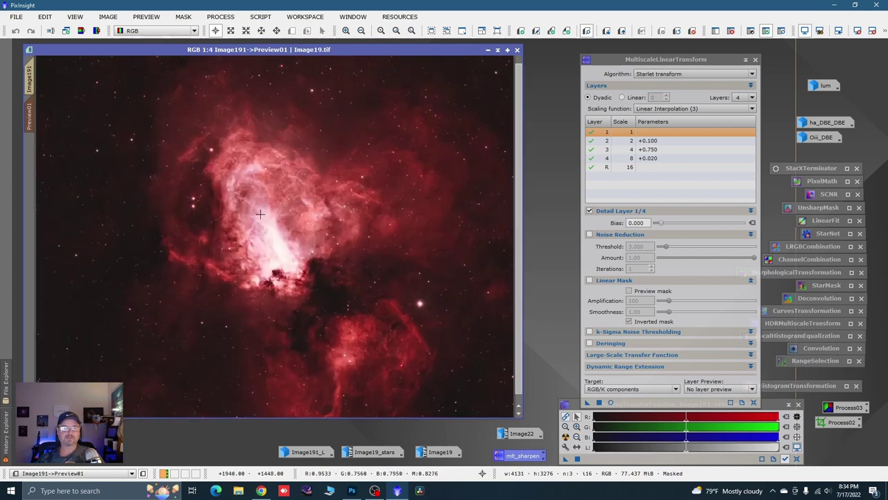
Set the bias of detail layer 3 to 0.250 and test the MultiscaleLinearTransform sharpening on the nebula preview.
click(652, 150)
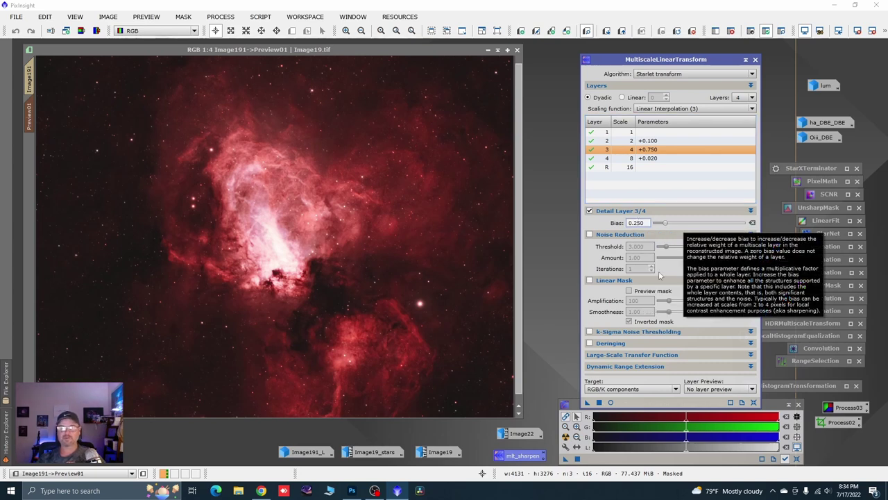
key(BackSpace)
text(2)
drag(591, 406, 377, 303)
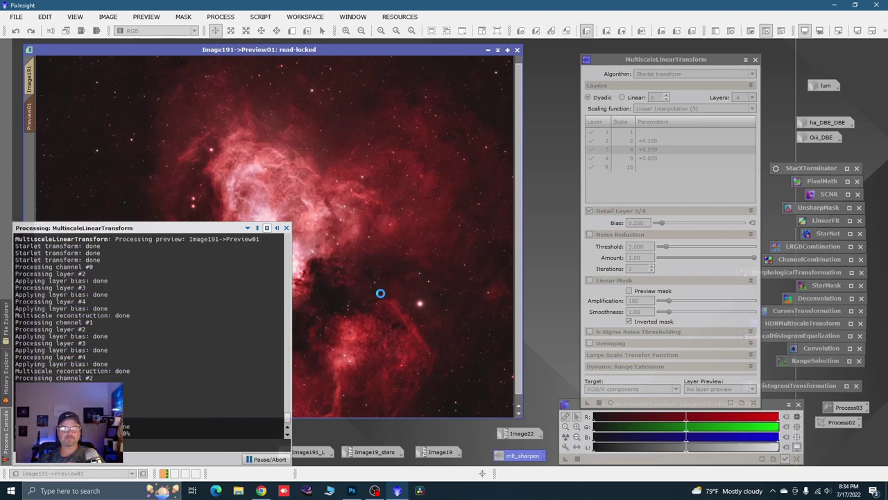
click(286, 228)
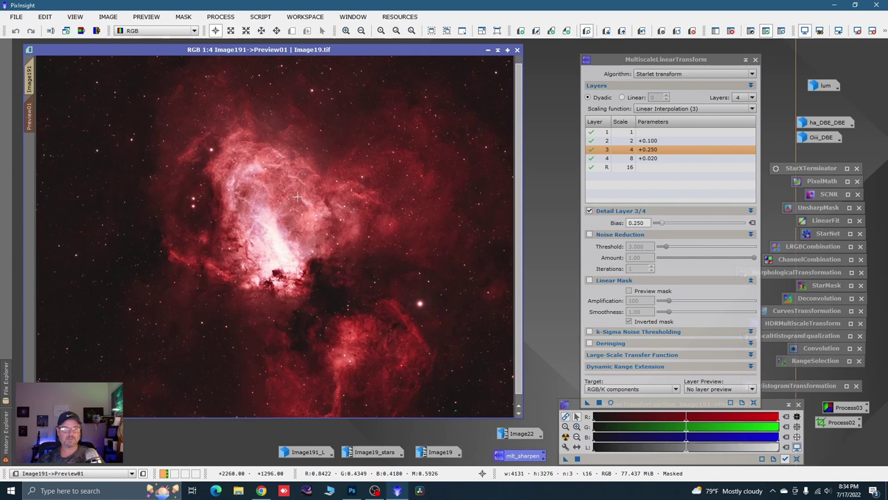
scroll(297, 198, up, 2)
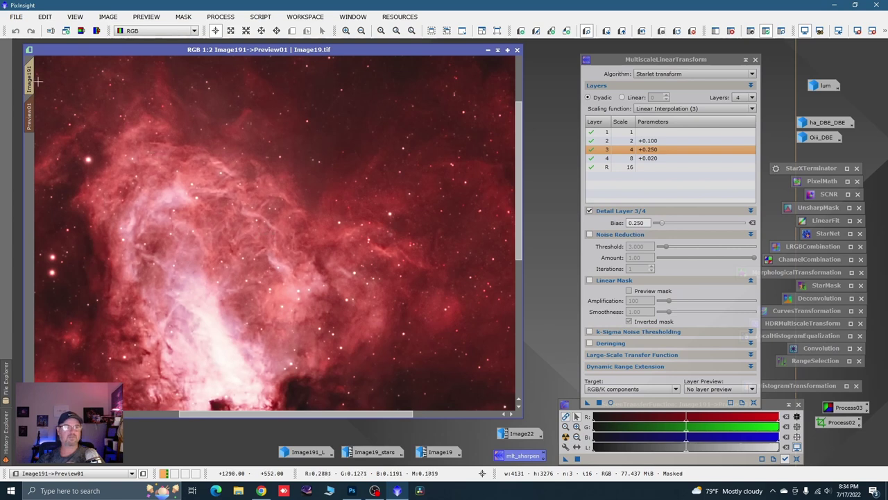
Apply the MultiscaleLinearTransform sharpening to the full Image191 and close the process window.
key(ctrl+Page_Up)
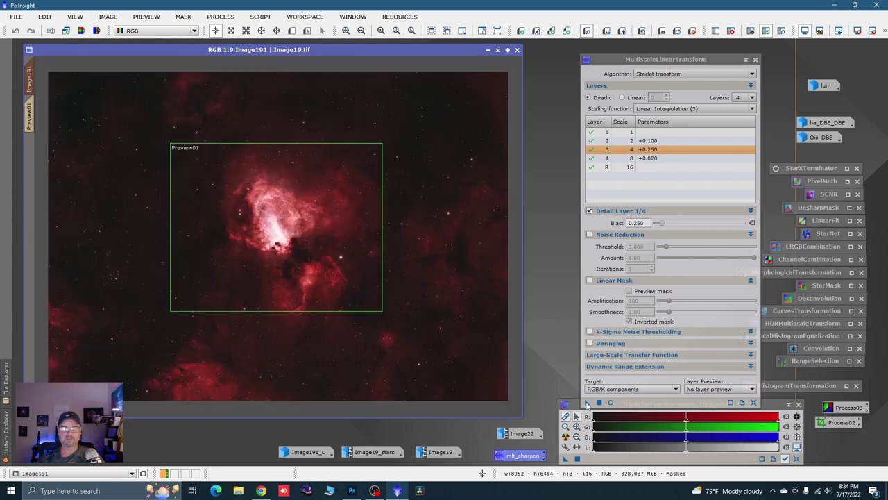
drag(587, 404, 402, 228)
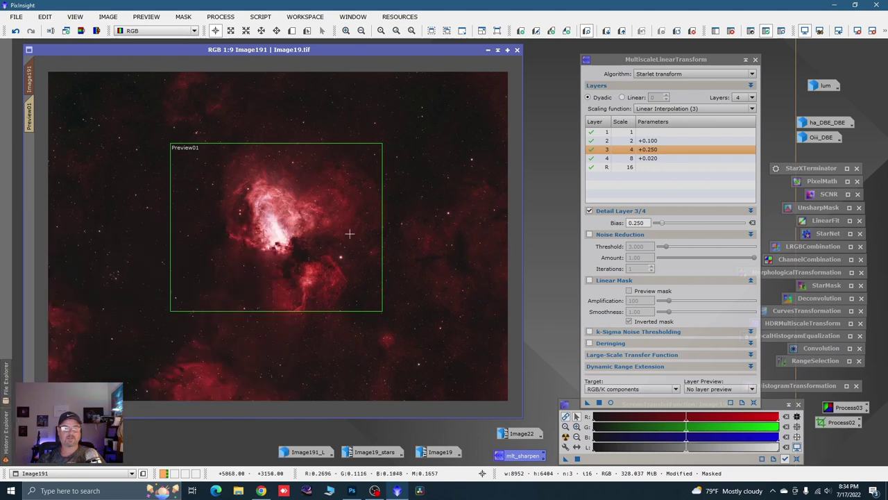
click(755, 59)
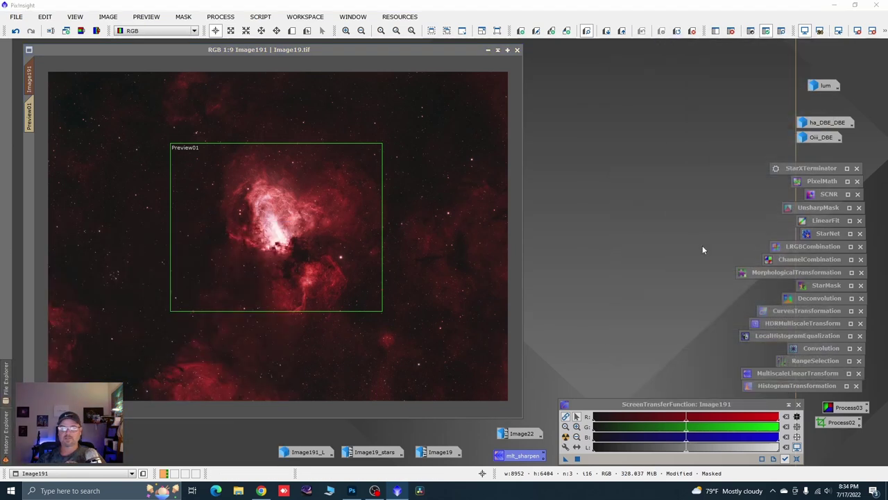
Delete Preview01 and remove the lightness mask from Image191.
right_click(30, 122)
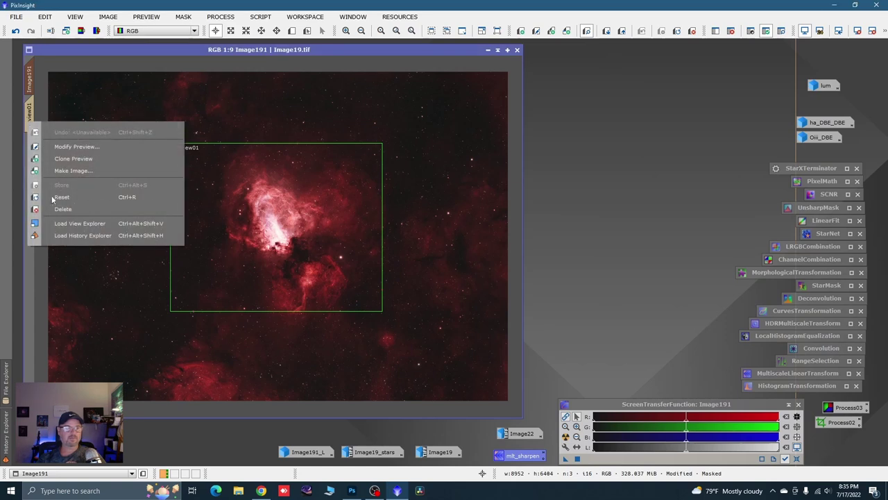
click(61, 208)
right_click(244, 213)
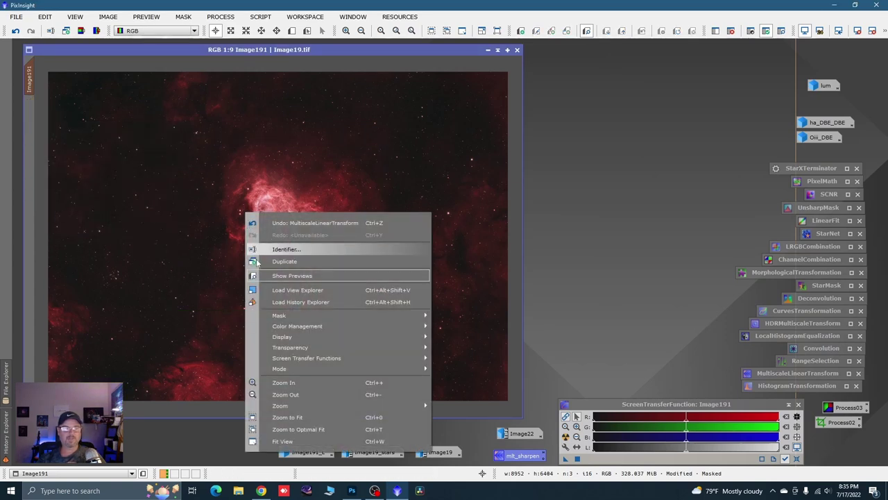
mouse_move(416, 316)
click(466, 330)
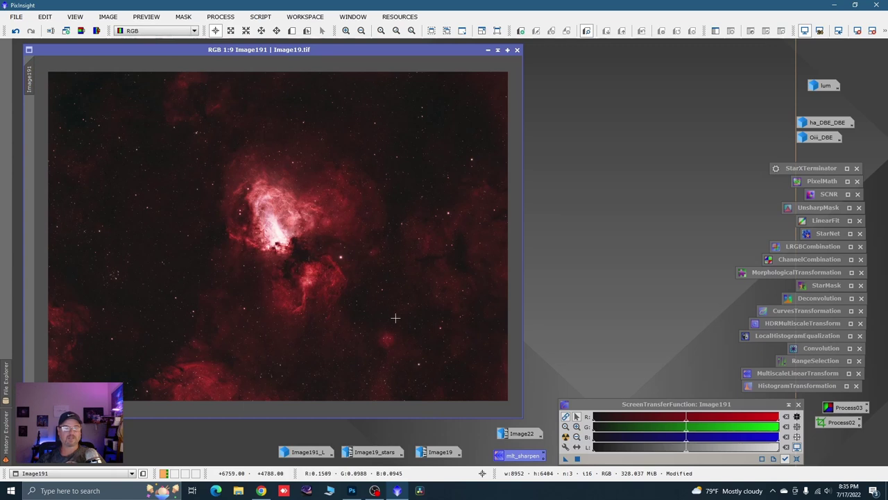
Examine the sharpened nebula and surrounding stars in Image191 up close, and shrink its window around the whole image.
scroll(288, 254, up, 2)
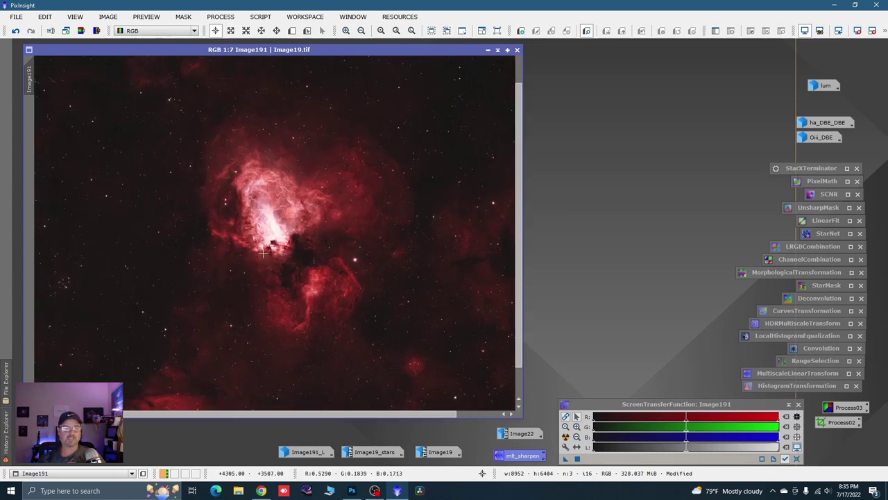
key(space)
drag(264, 254, 319, 258)
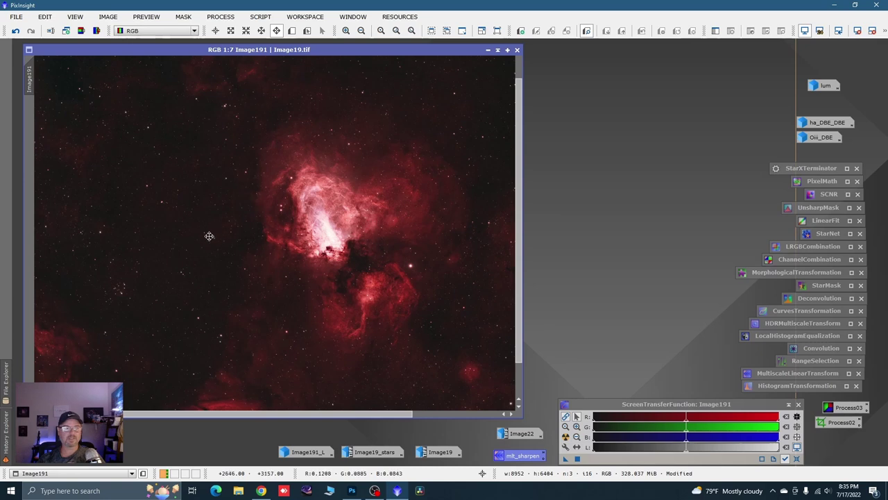
scroll(168, 251, up, 2)
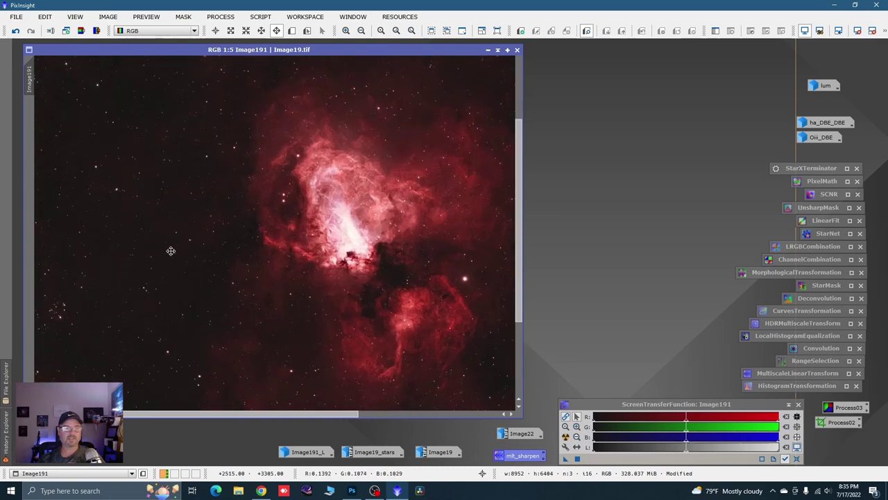
scroll(358, 236, down, 5)
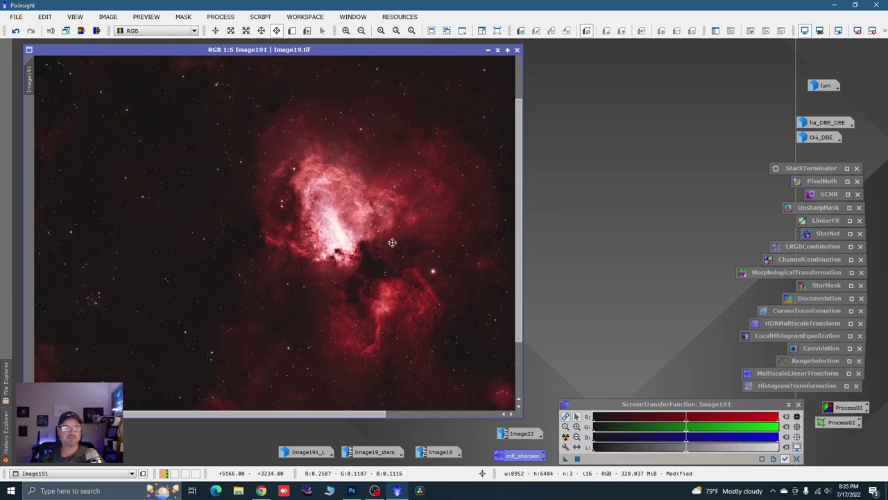
key(alt+r)
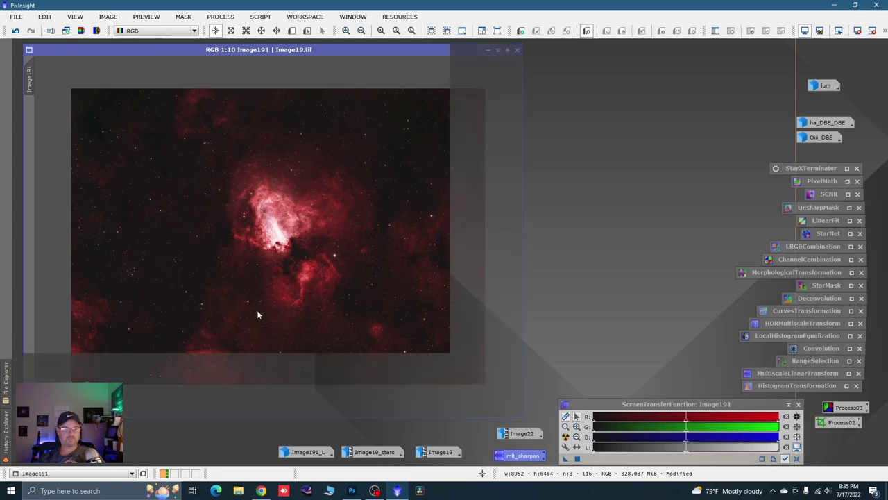
key(ctrl+shift+z)
click(243, 33)
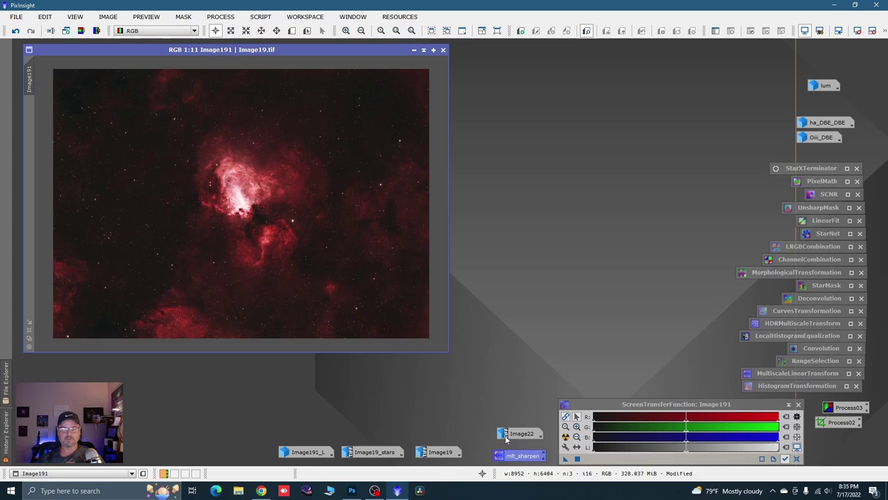
Restore Image22, fit its window to the image, and place it beside Image191 at 1:11 zoom for comparison.
double_click(507, 436)
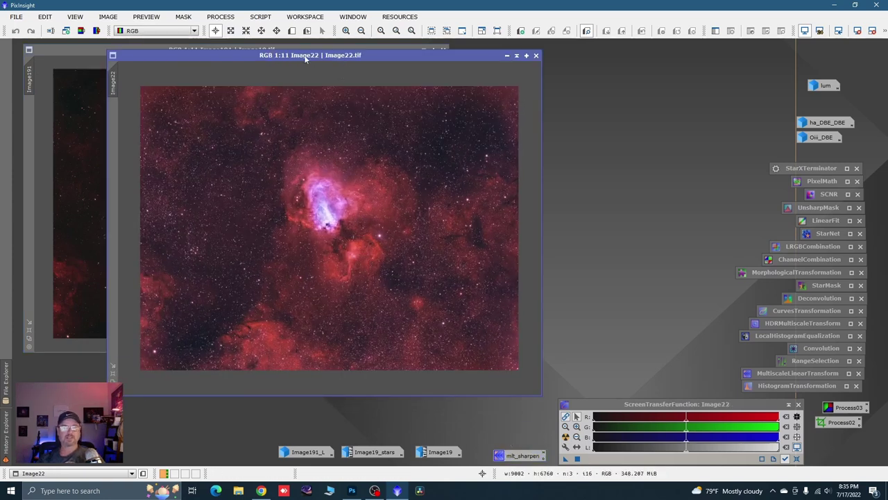
key(ctrl+shift+f)
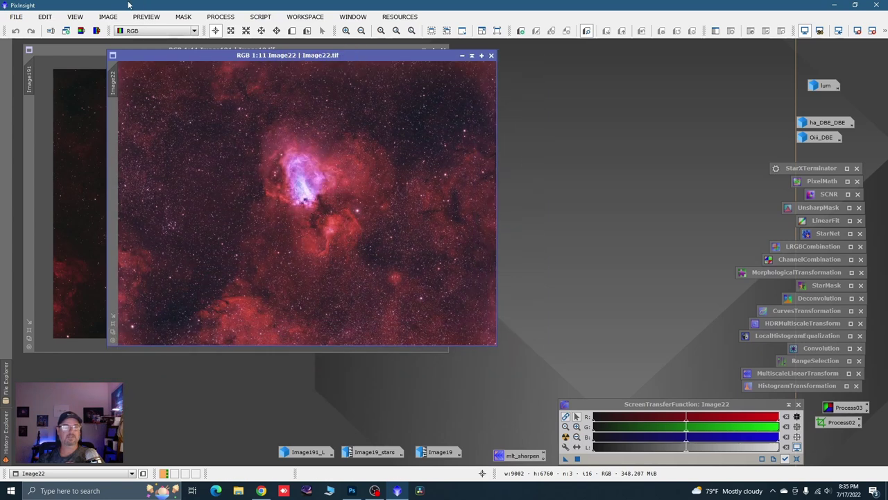
click(28, 340)
drag(397, 50, 711, 81)
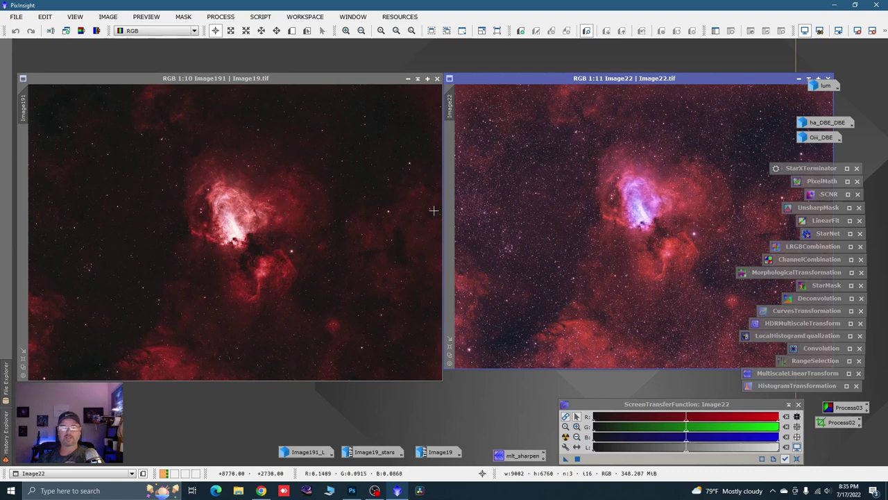
click(250, 181)
scroll(250, 181, down, 1)
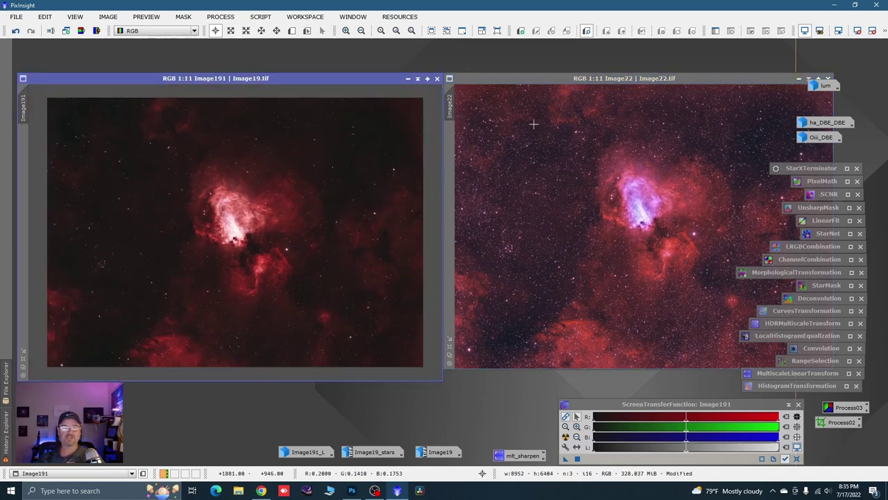